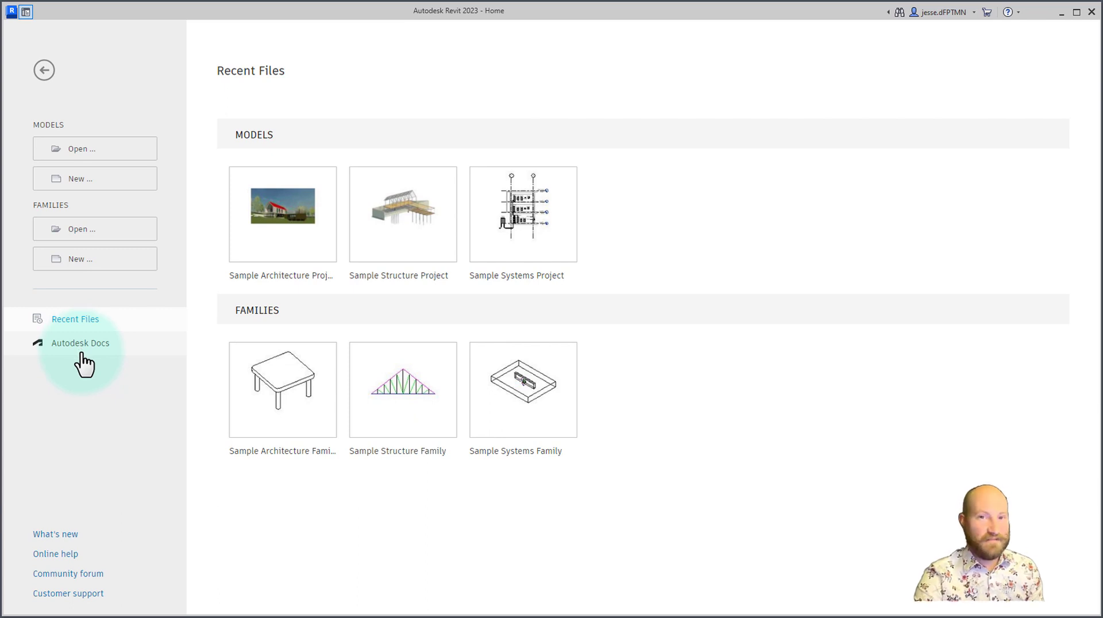
Create a new project from the Architectural Template.
left_click(94, 190)
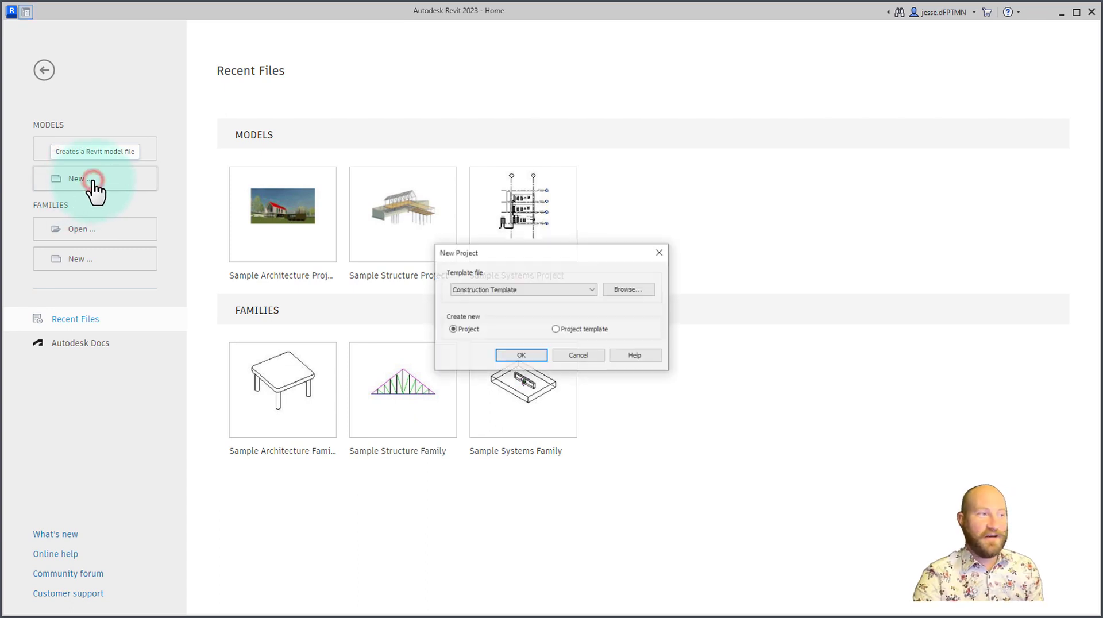
left_click(468, 290)
left_click(475, 315)
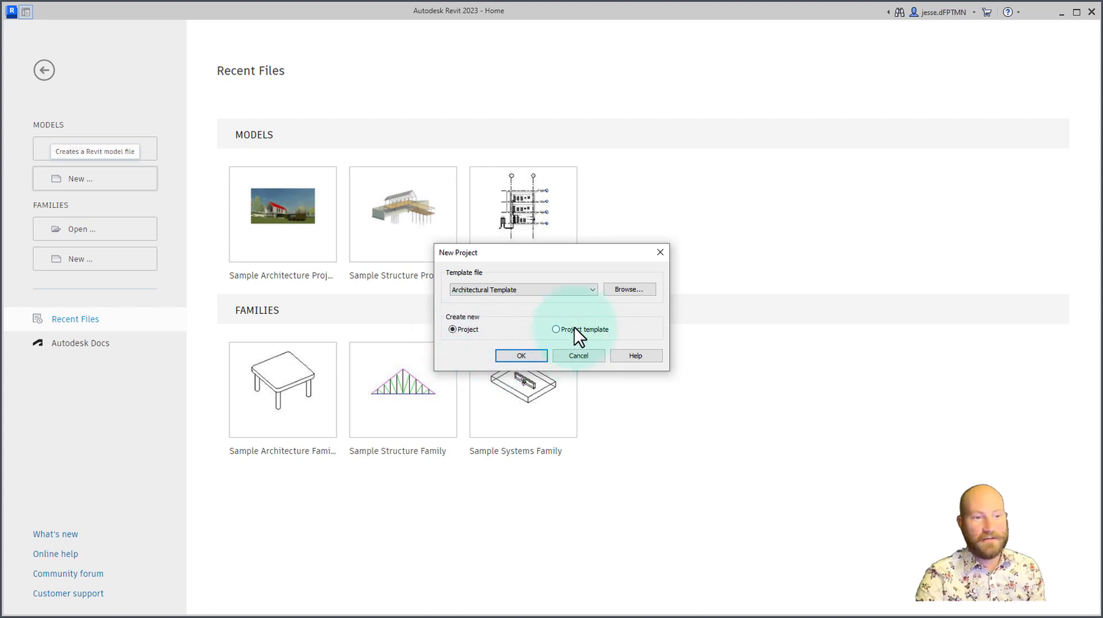
left_click(520, 356)
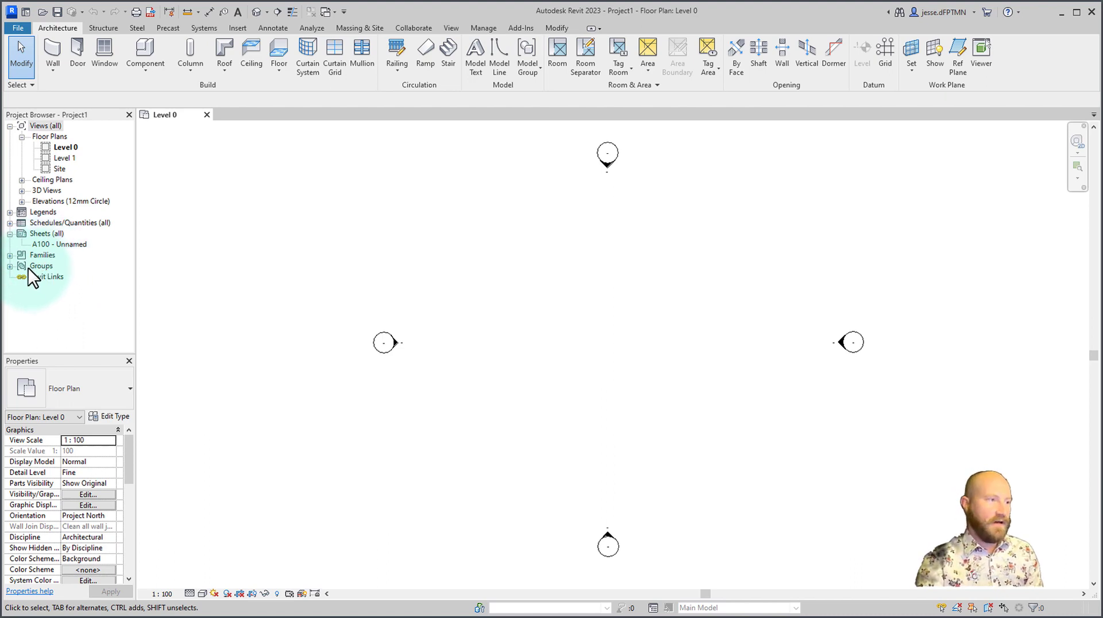
Widen the stacked Project Browser and Properties palettes and look through the Level 0 floor plan's properties.
left_click_drag(136, 321, 201, 322)
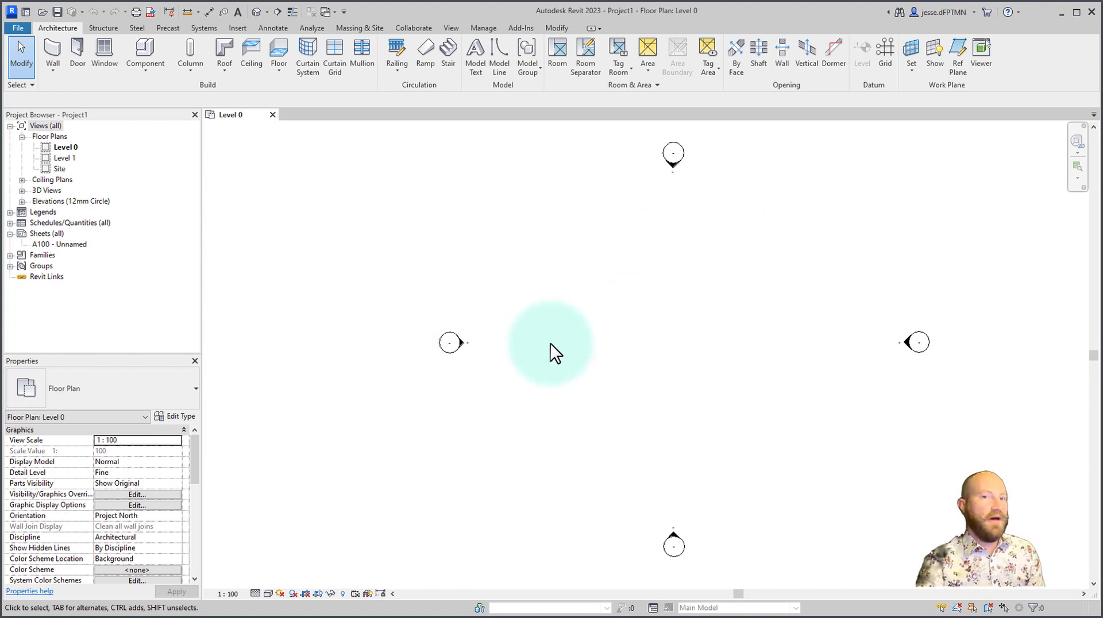
scroll(116, 453, "down", 4)
scroll(116, 453, "down", 5)
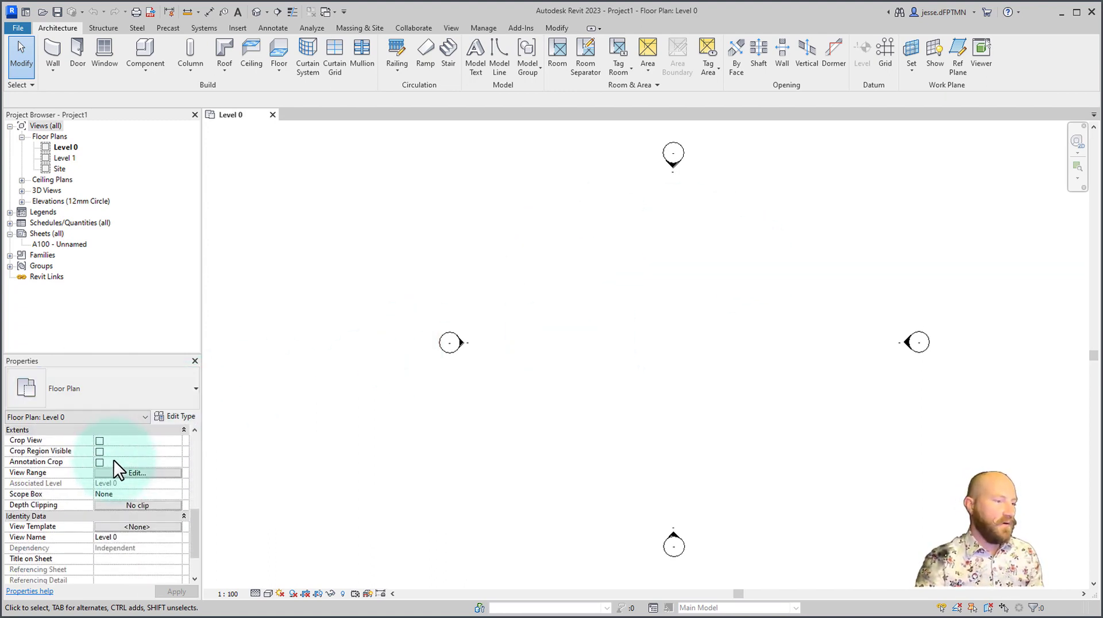
scroll(122, 471, "up", 10)
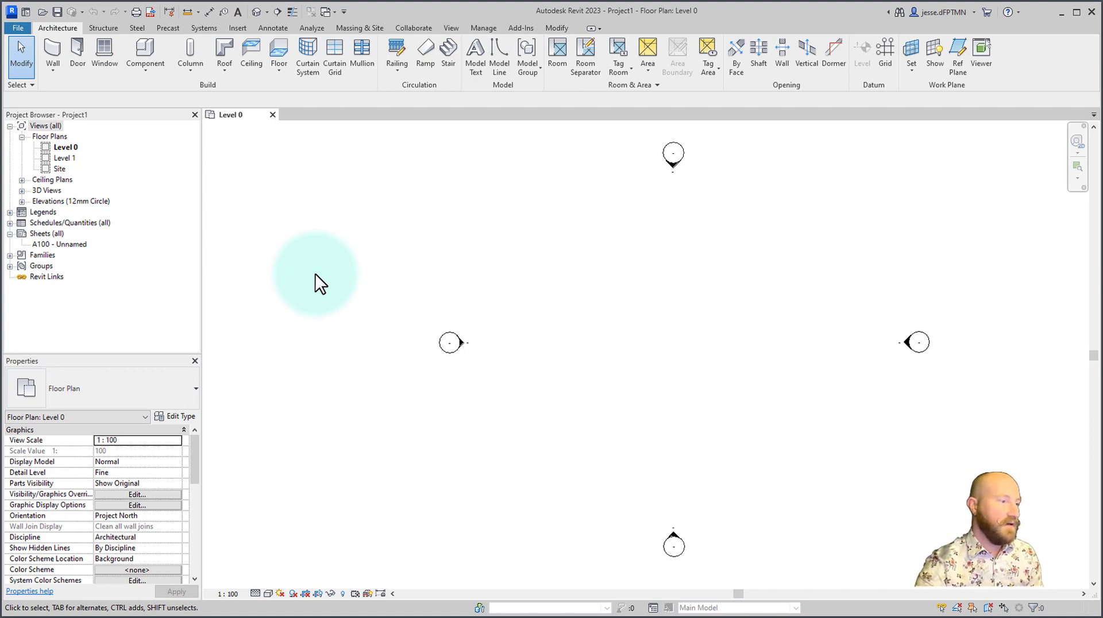
Dock the Properties palette as a full-height column beside the Project Browser and narrow both palettes.
mouse_move(95, 360)
left_mouse_down()
mouse_move(337, 373)
mouse_move(370, 236)
mouse_move(321, 250)
mouse_move(198, 238)
left_mouse_up()
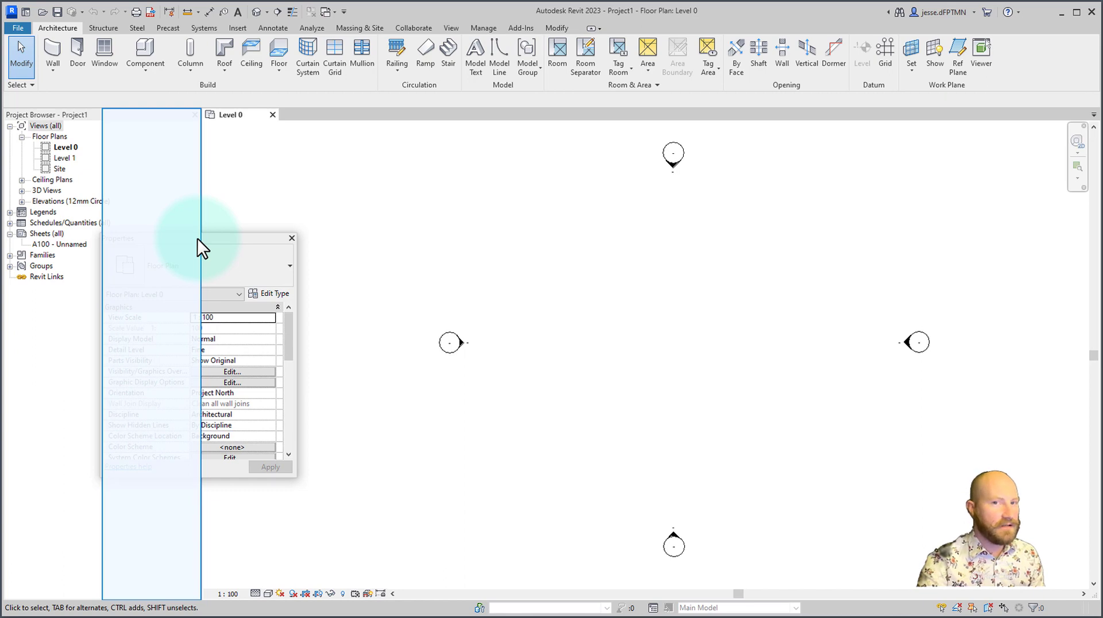
mouse_move(198, 238)
left_mouse_down()
mouse_move(243, 260)
mouse_move(195, 242)
left_mouse_up()
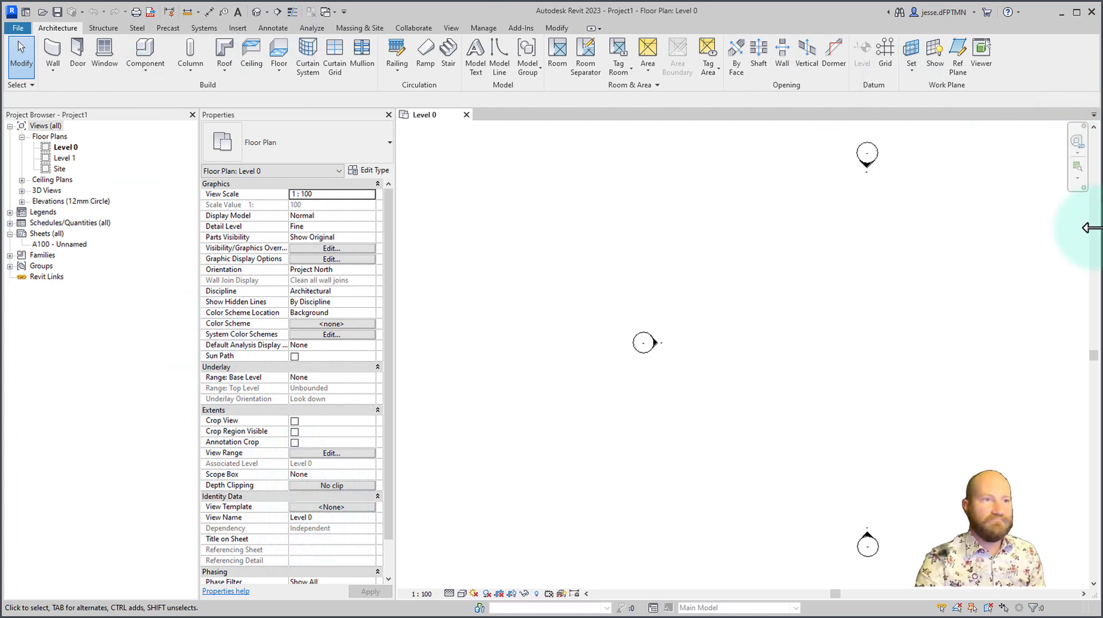
left_click_drag(394, 256, 363, 257)
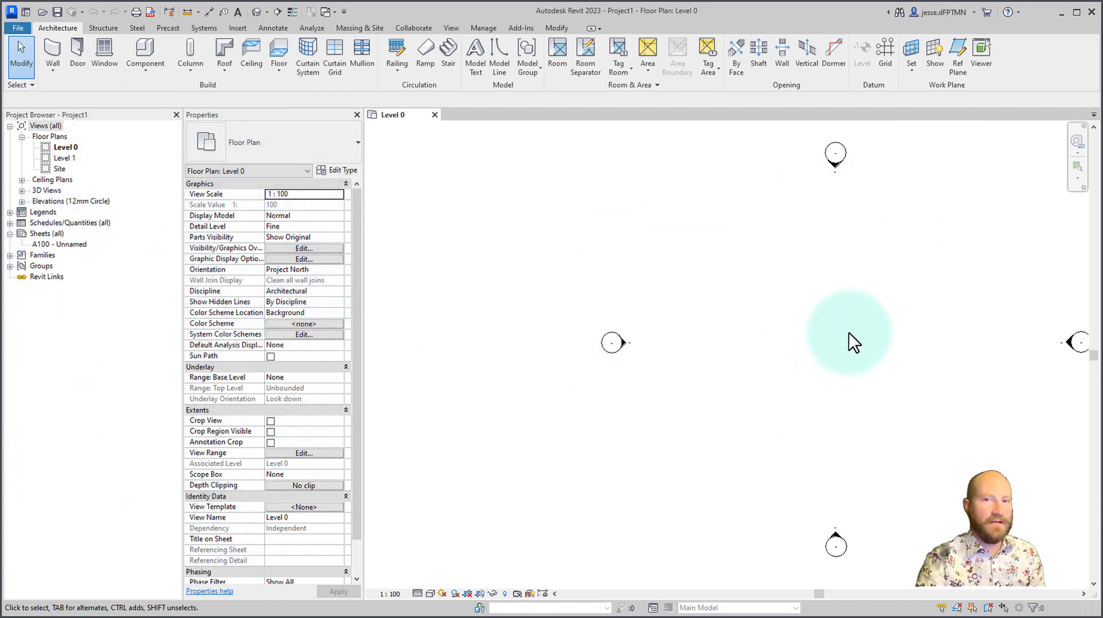
Select the West elevation's view arrow to examine its extents and properties, and clear the selection.
middle_click_drag(852, 340, 791, 345)
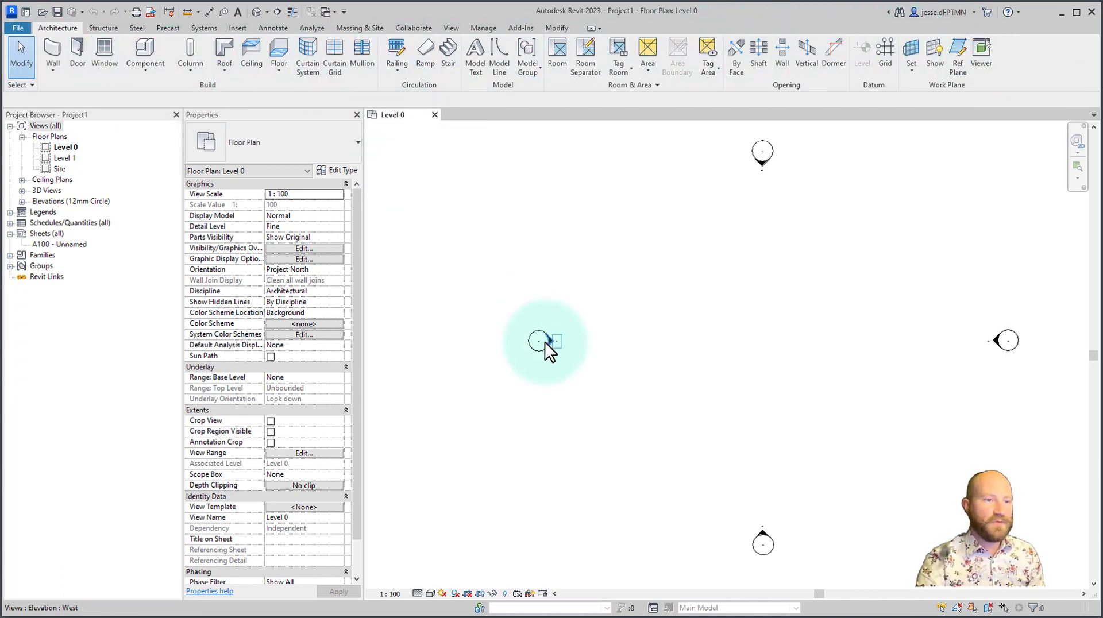
left_click(545, 357)
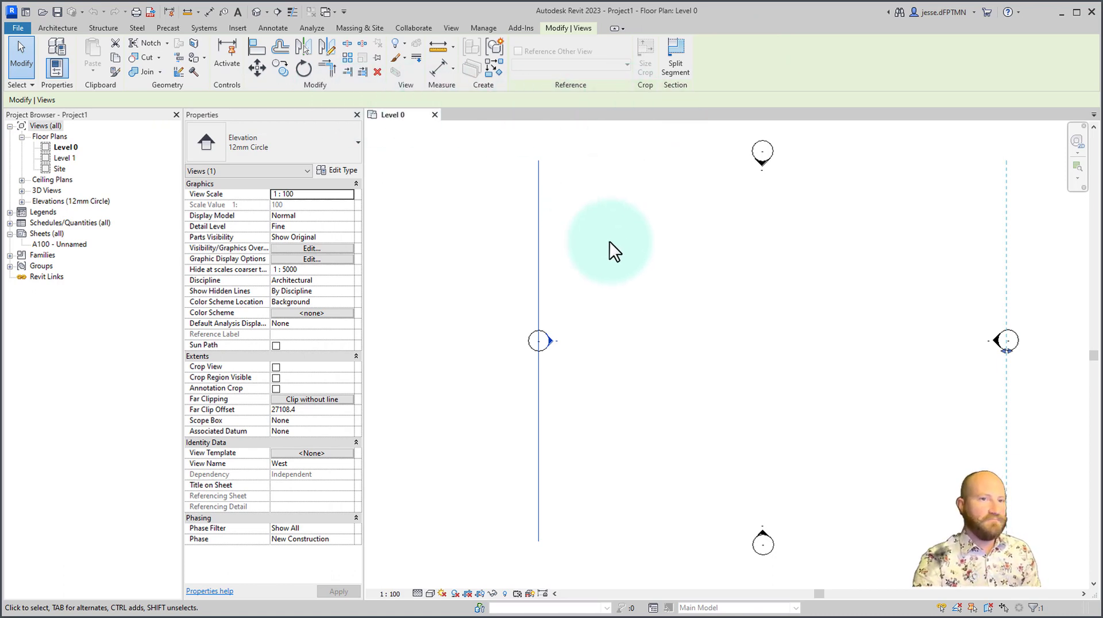
left_click(611, 275)
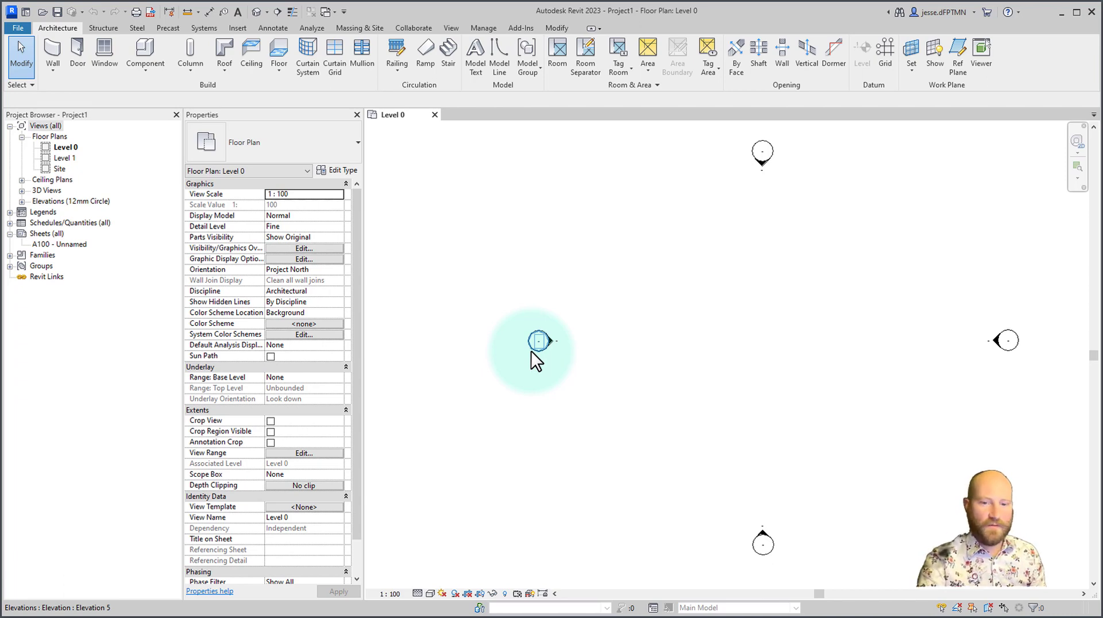
Select the whole west elevation marker with its arrow, check its categories in the Filter dialog, and clear the selection.
left_click(550, 341)
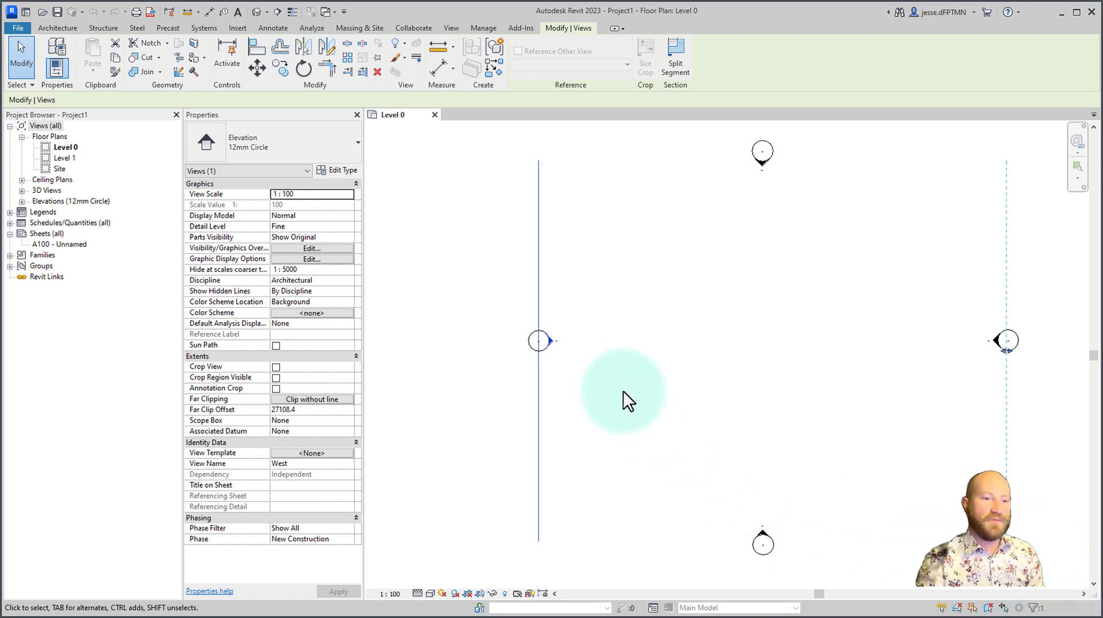
left_click_drag(587, 343, 524, 423)
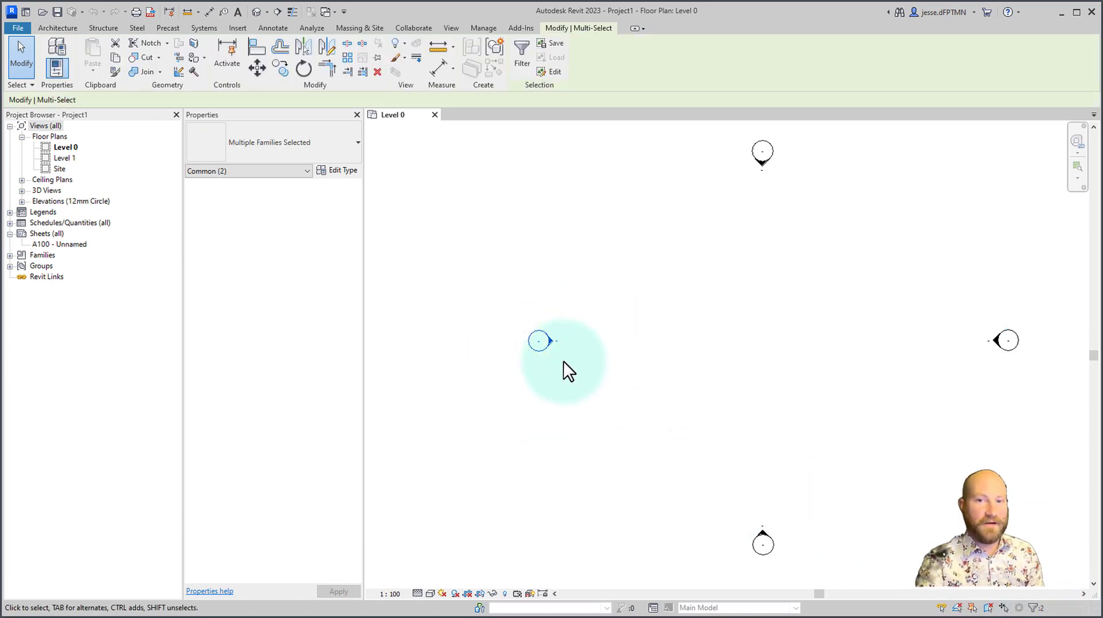
left_click(526, 45)
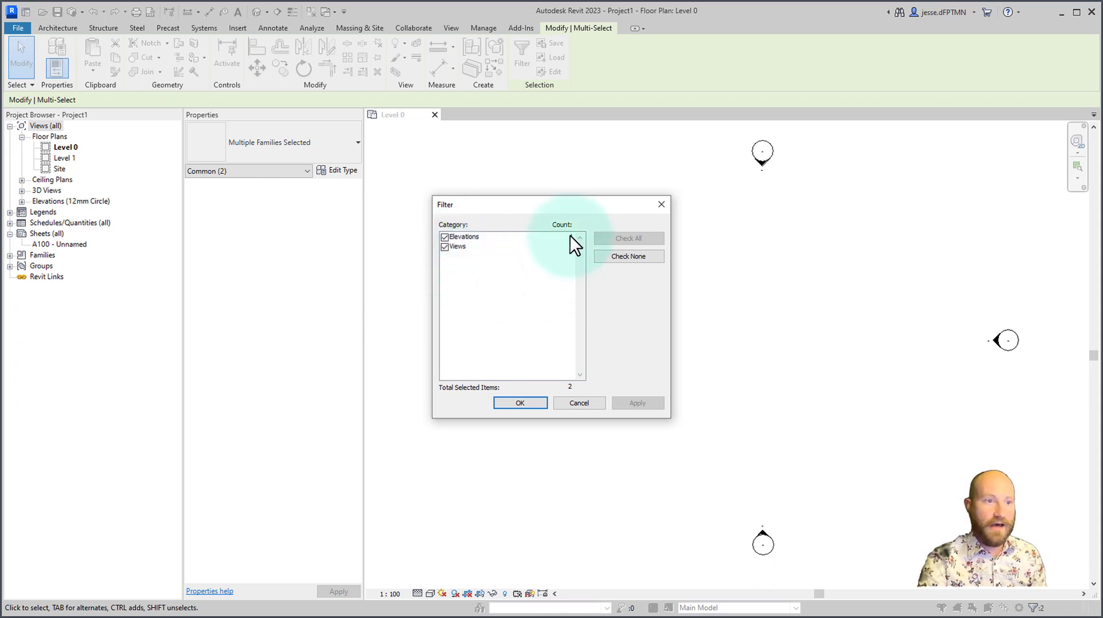
left_click(514, 403)
left_click(770, 375)
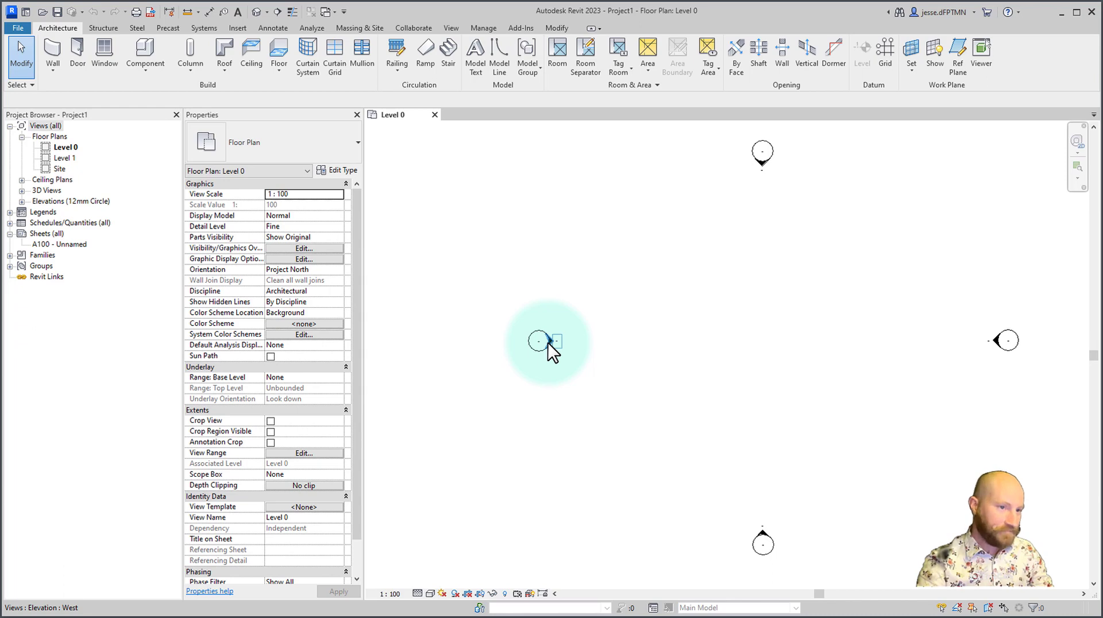
Repeatedly select the West elevation's view arrow and deselect it, using empty space, the Modify tool and the Cancel command in turn.
left_click(546, 342)
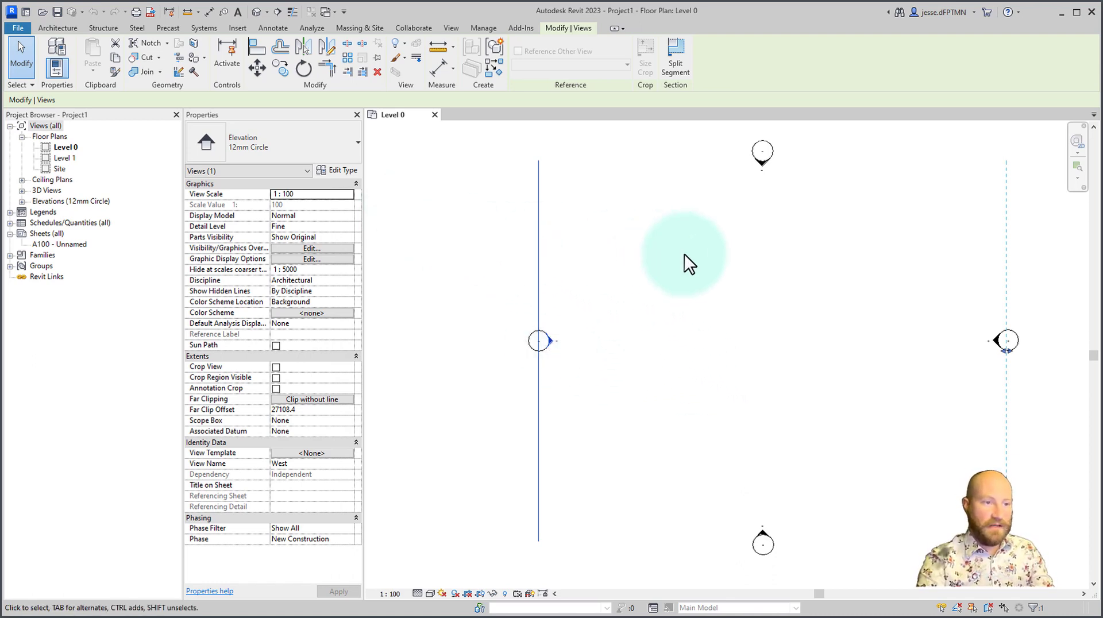
left_click(705, 310)
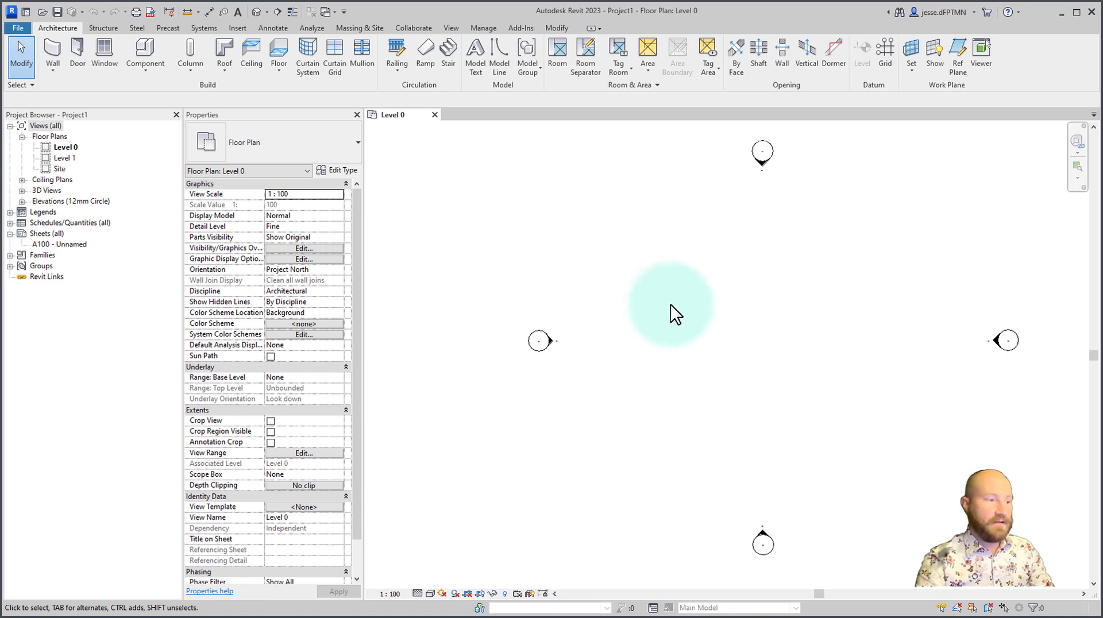
left_click(551, 341)
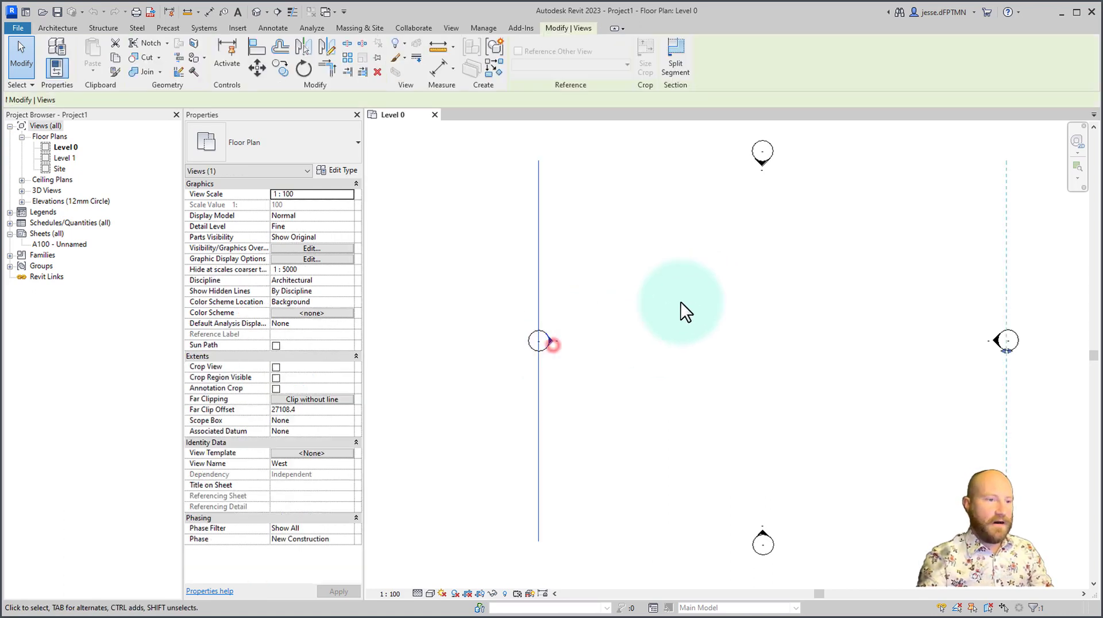
left_click(549, 230)
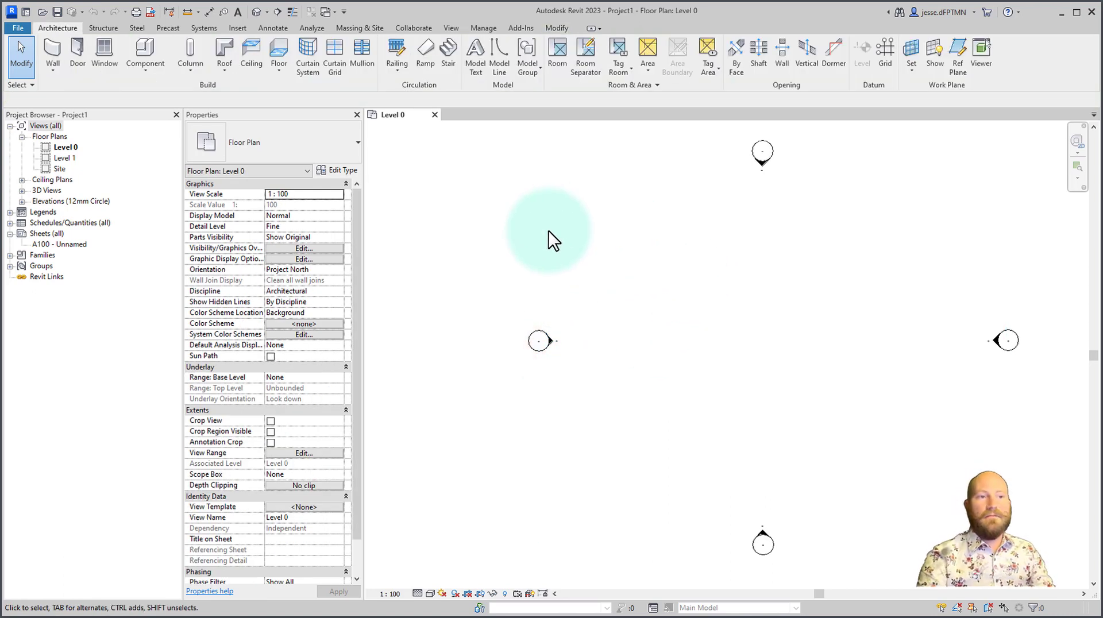
left_click(554, 344)
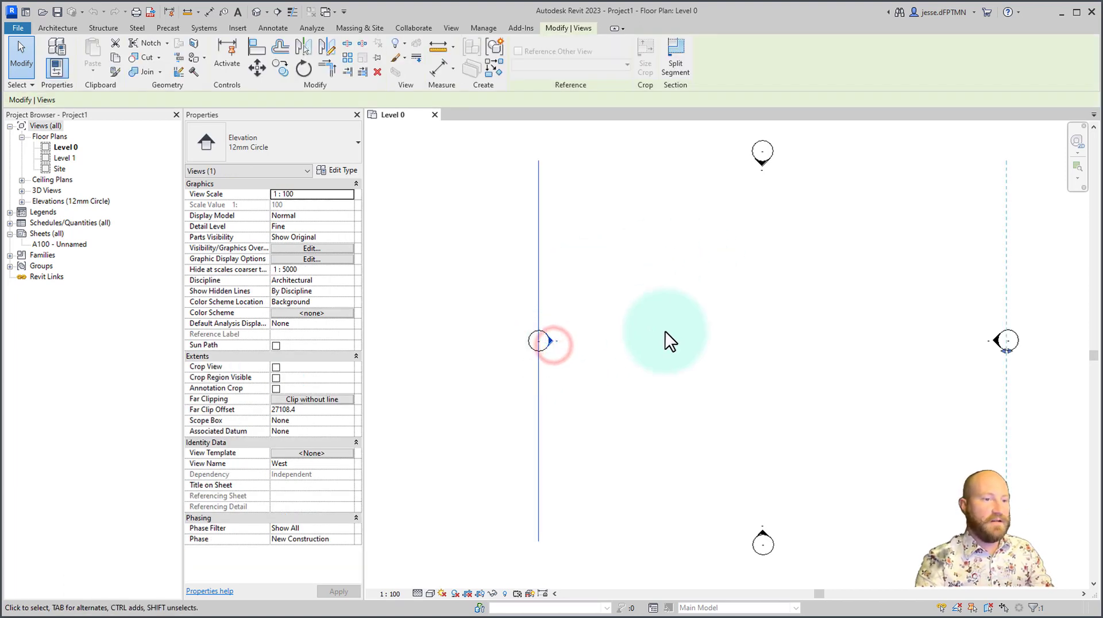
left_click(24, 63)
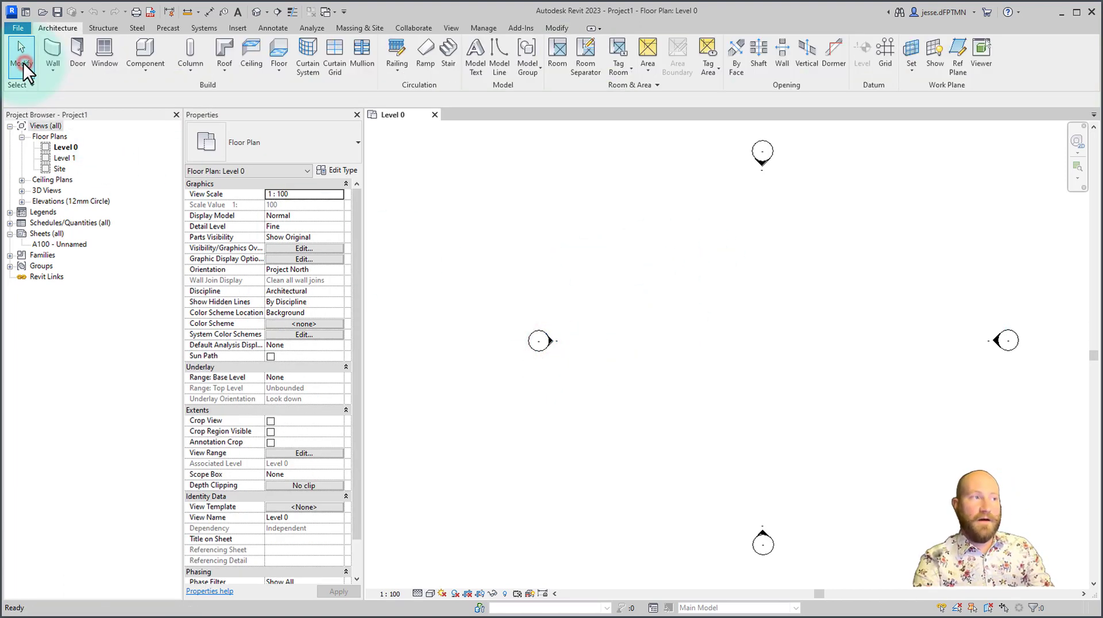
left_click(554, 342)
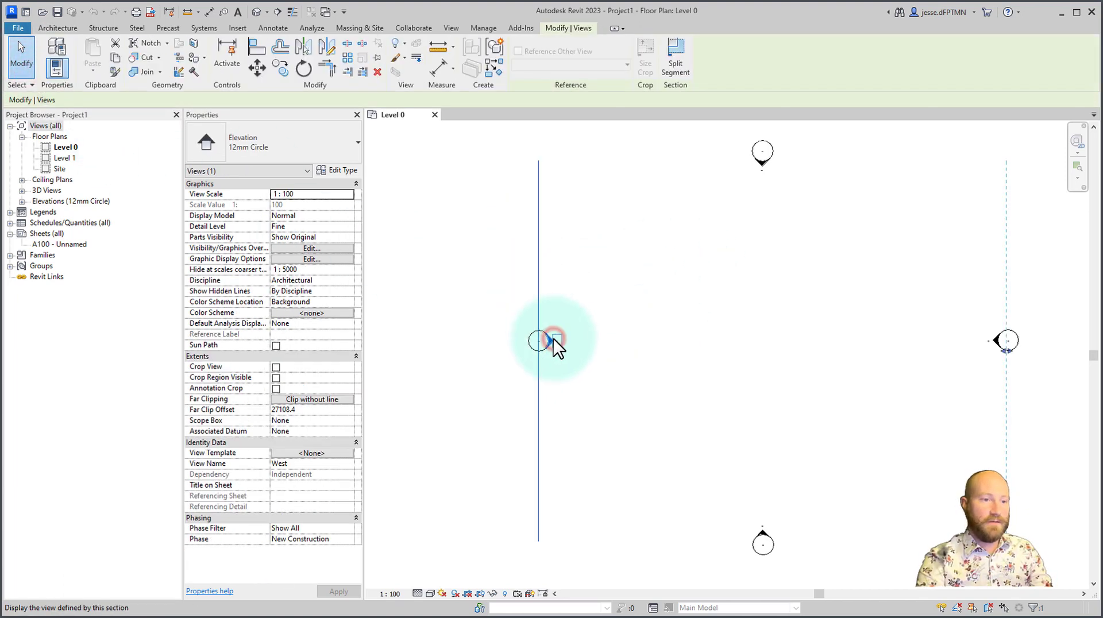
right_click(586, 262)
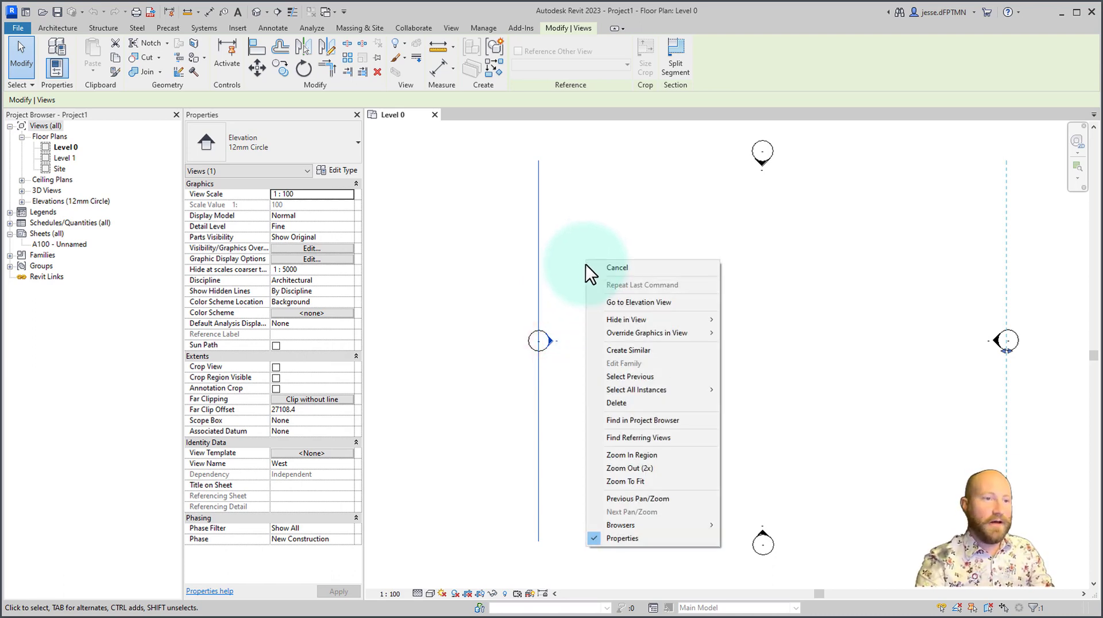
left_click(618, 268)
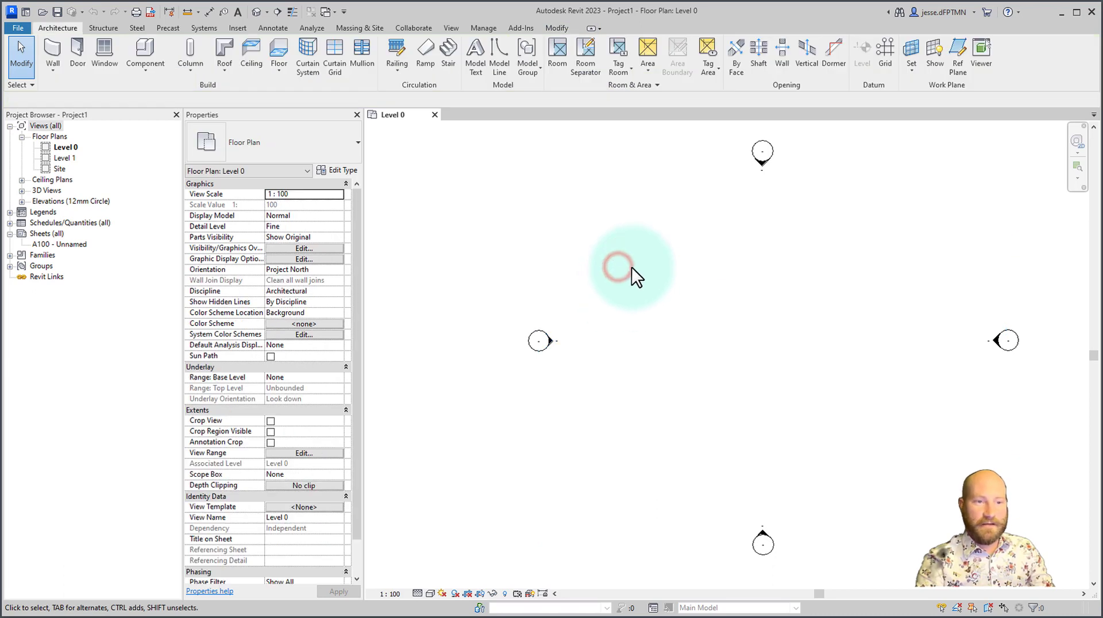
left_click(52, 50)
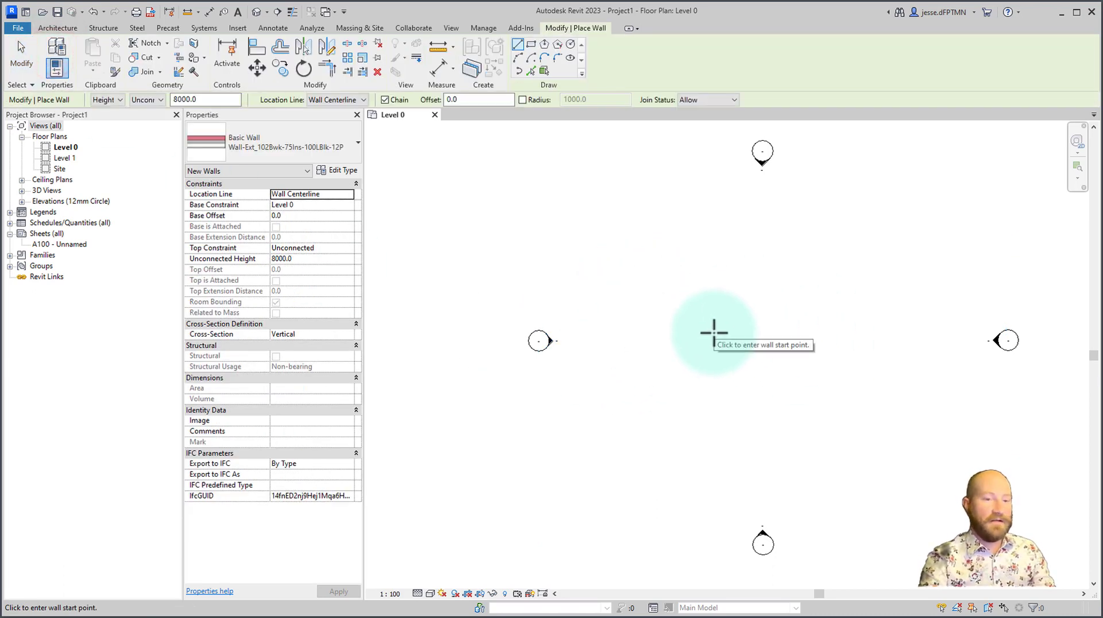
key("Escape")
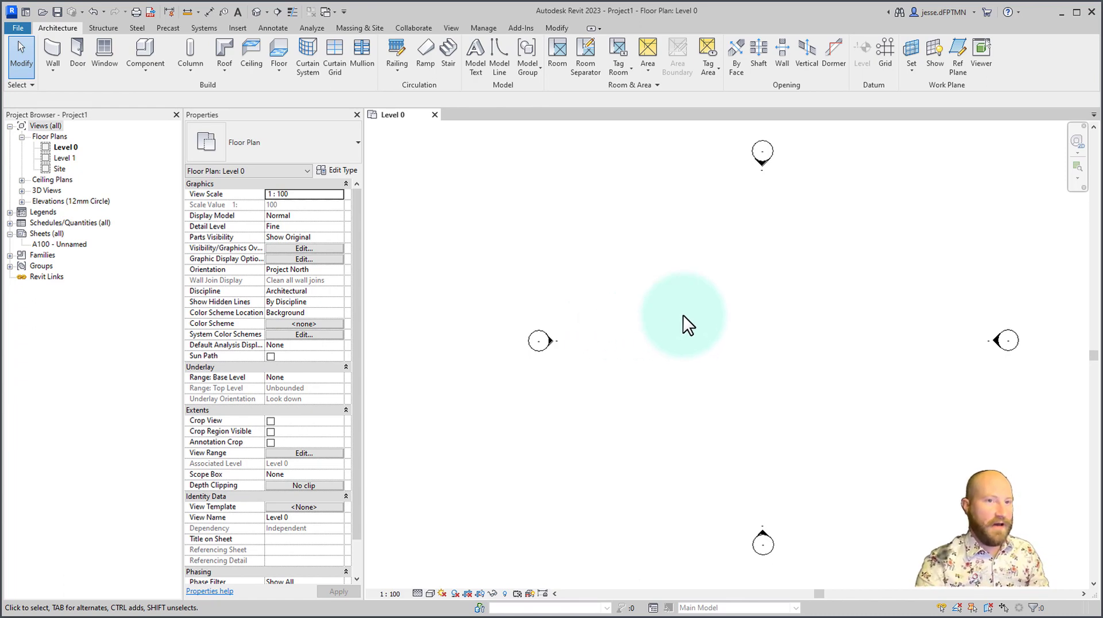
key("w")
key("a")
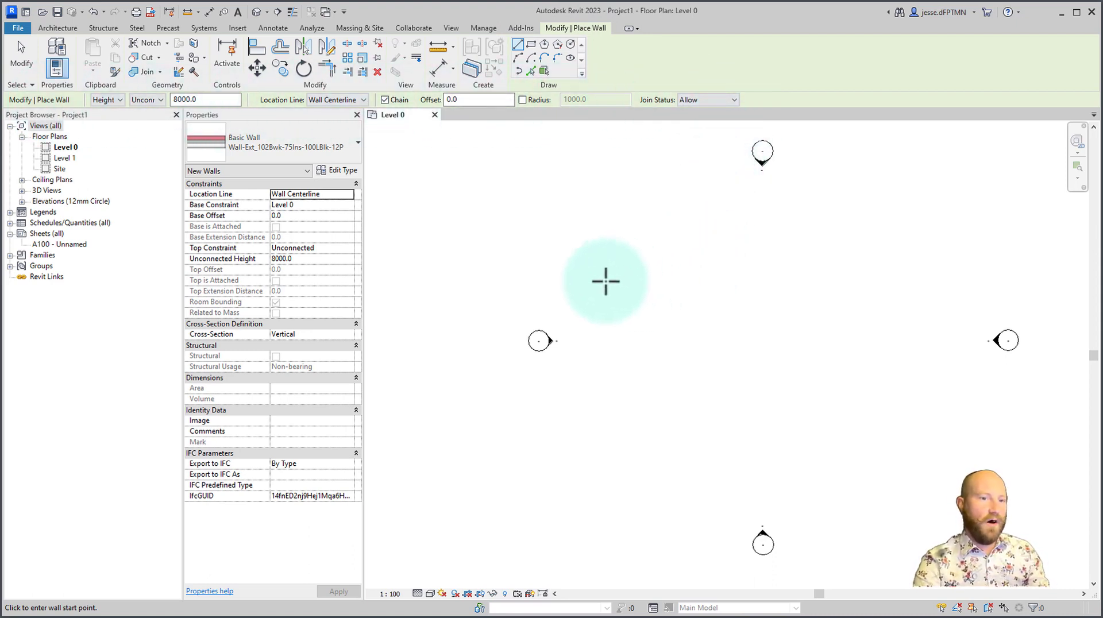
key("Escape")
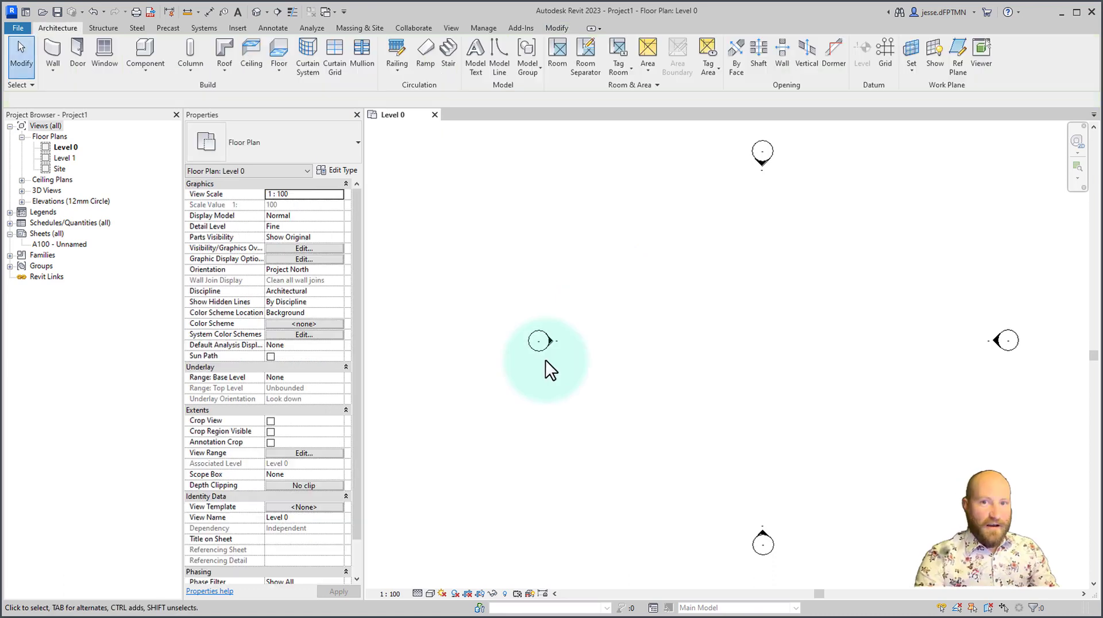
Build a multiple selection of the west, north and east elevation arrows plus the north marker's circle, removing and re-adding the north arrow.
left_click(548, 341)
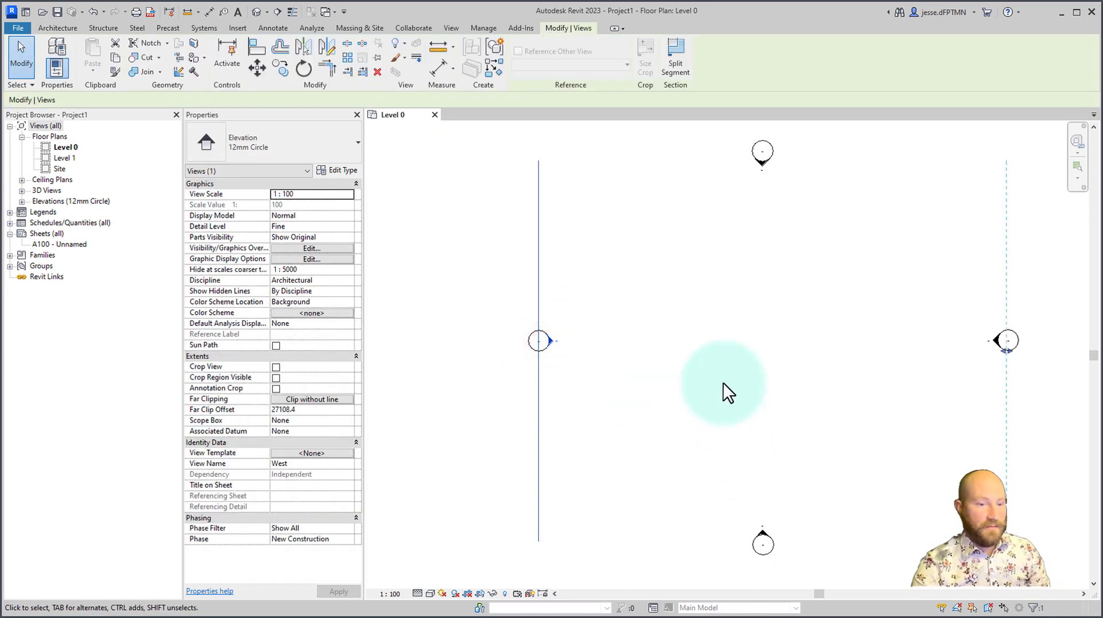
left_click(761, 166, "ctrl")
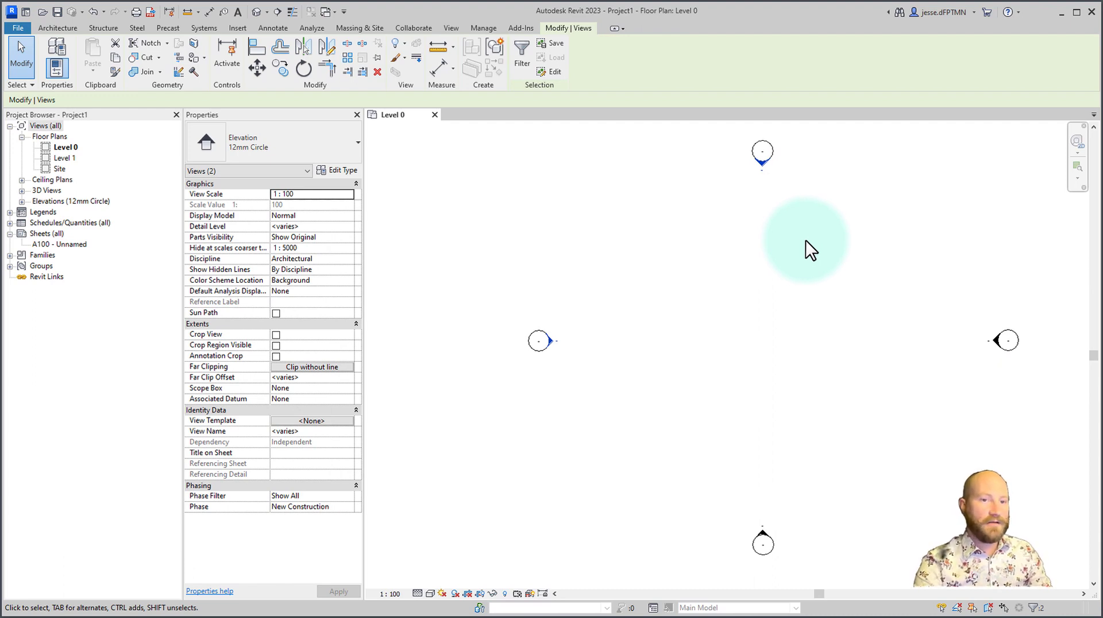
left_click(765, 167, "shift")
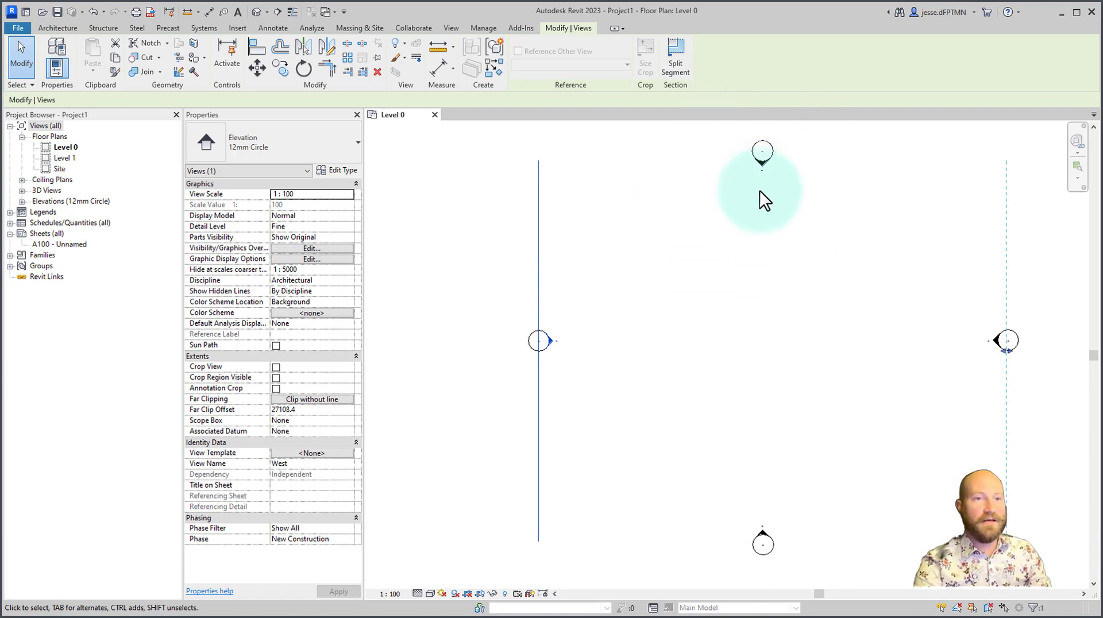
left_click(763, 168, "ctrl")
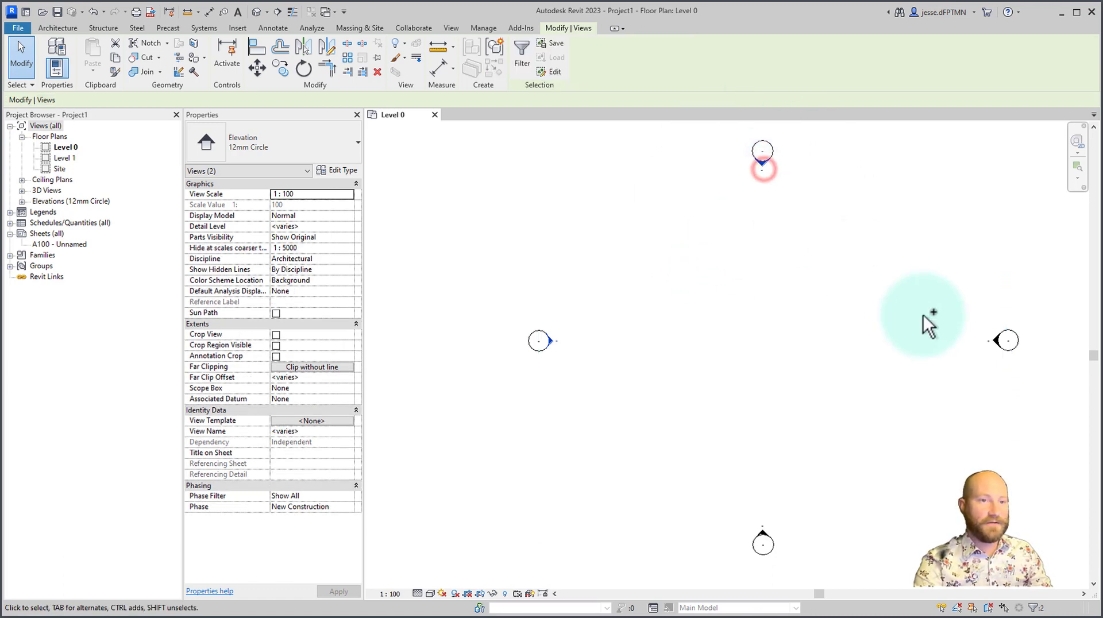
left_click(990, 343, "ctrl")
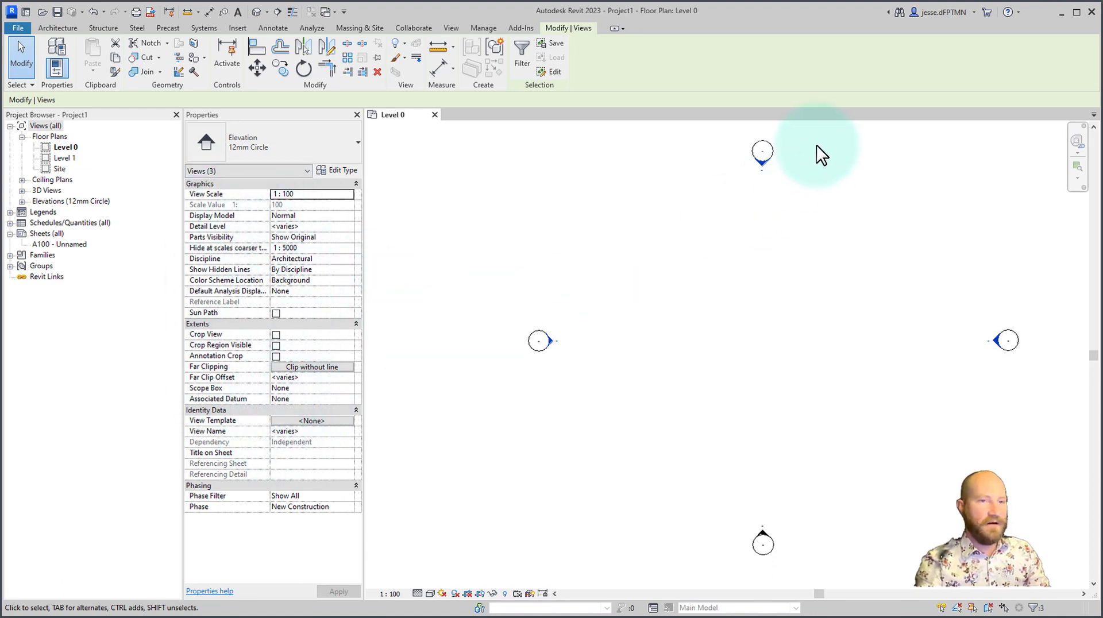
left_click(774, 148, "ctrl")
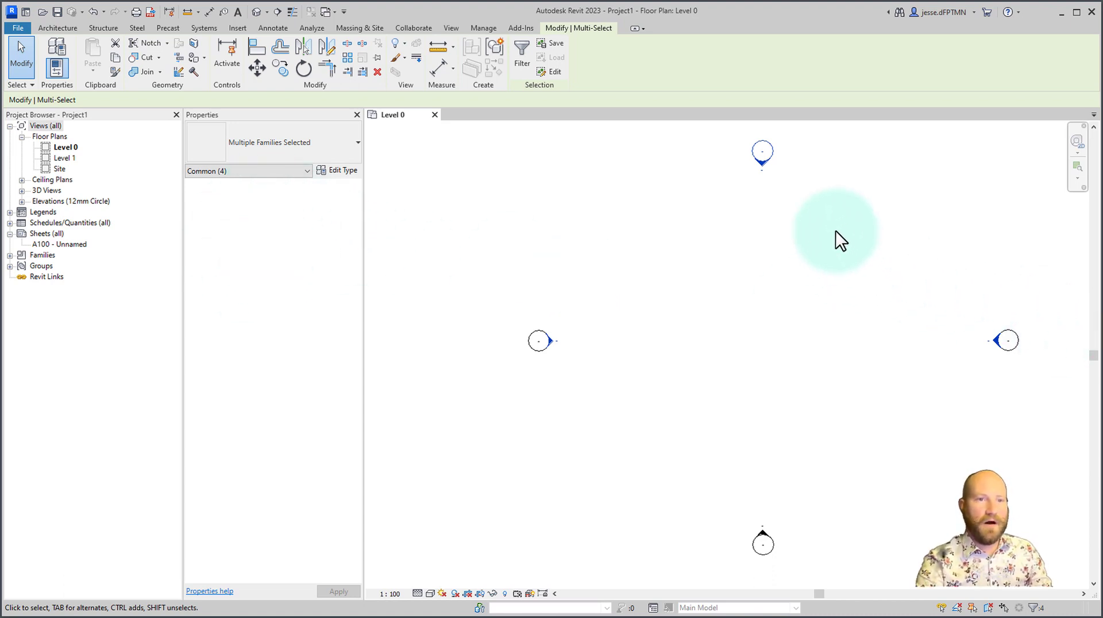
Remove the north marker's circle from the selection and set the three selected elevation views to hide at scales coarser than 1 : 1000.
left_click(770, 145, "shift")
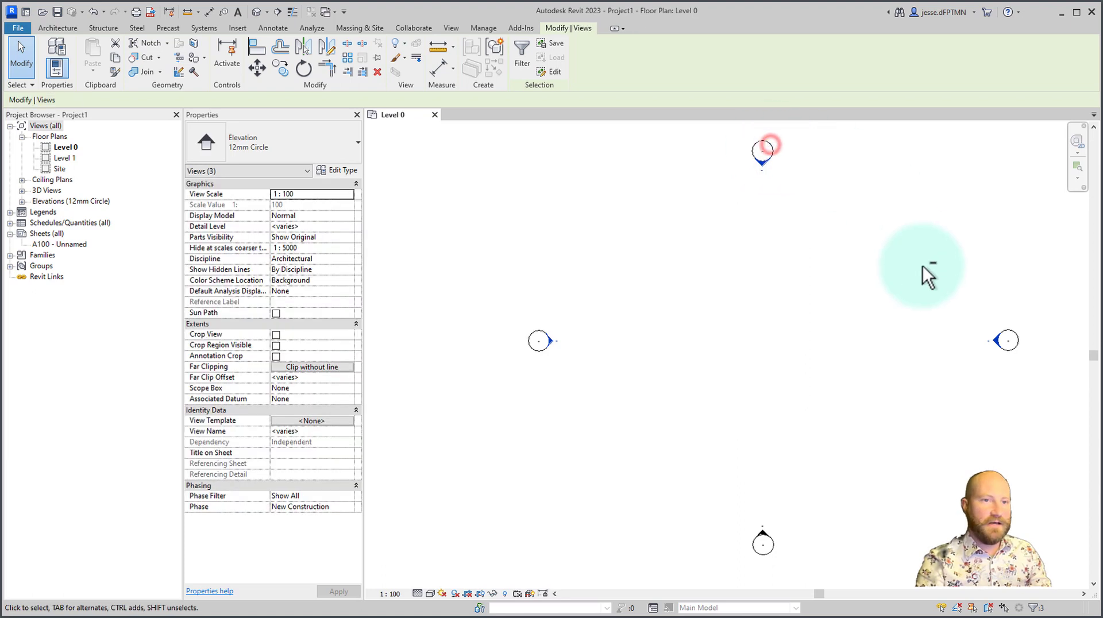
left_click(289, 250)
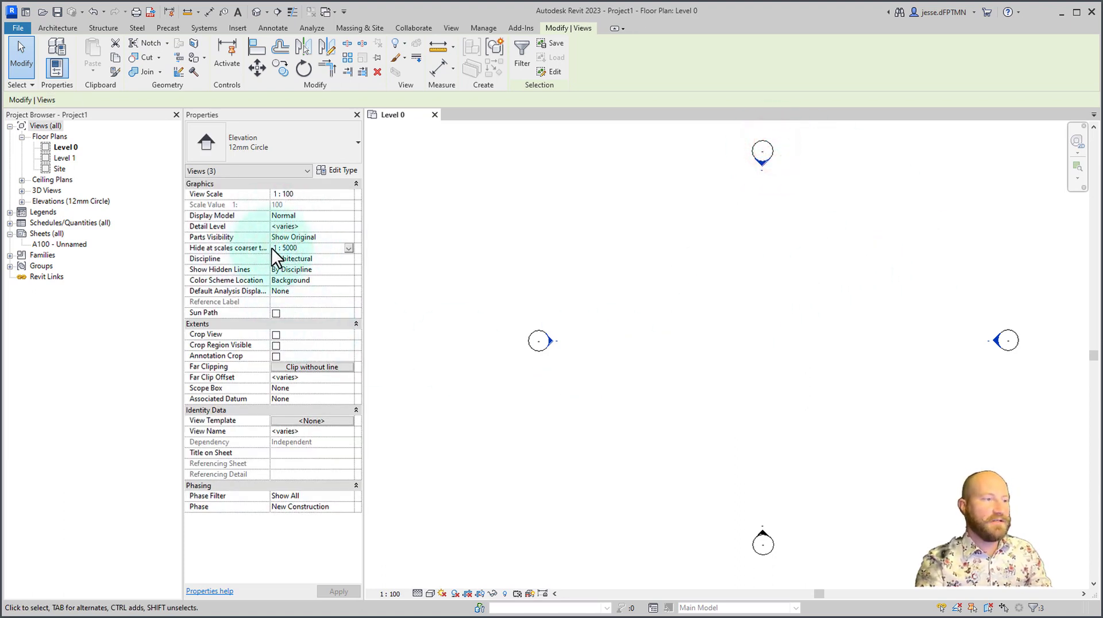
left_click(348, 249)
left_click(291, 283)
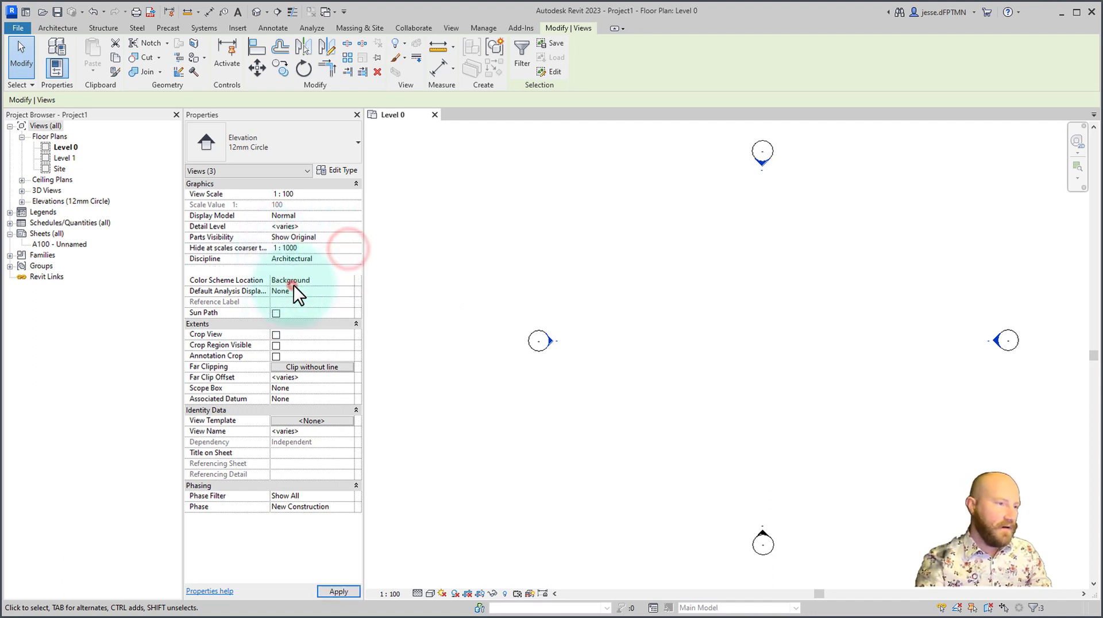
Add the south elevation's arrow to the selection, set all four views to hide at scales coarser than 1 : 5000, and clear the selection.
left_click(766, 527, "ctrl")
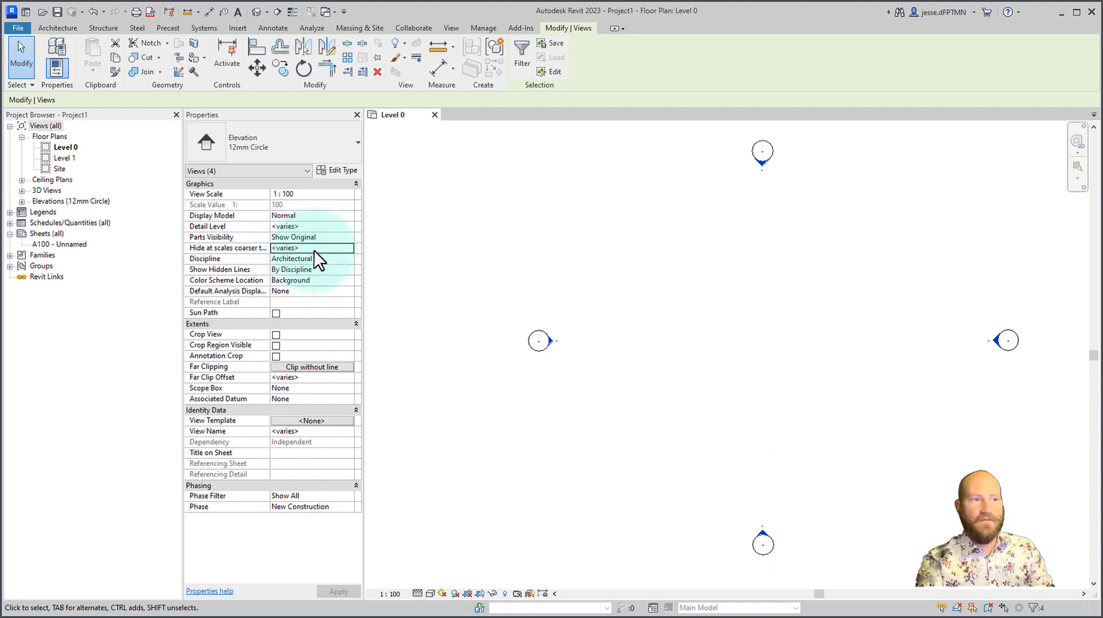
left_click(349, 247)
left_click(349, 248)
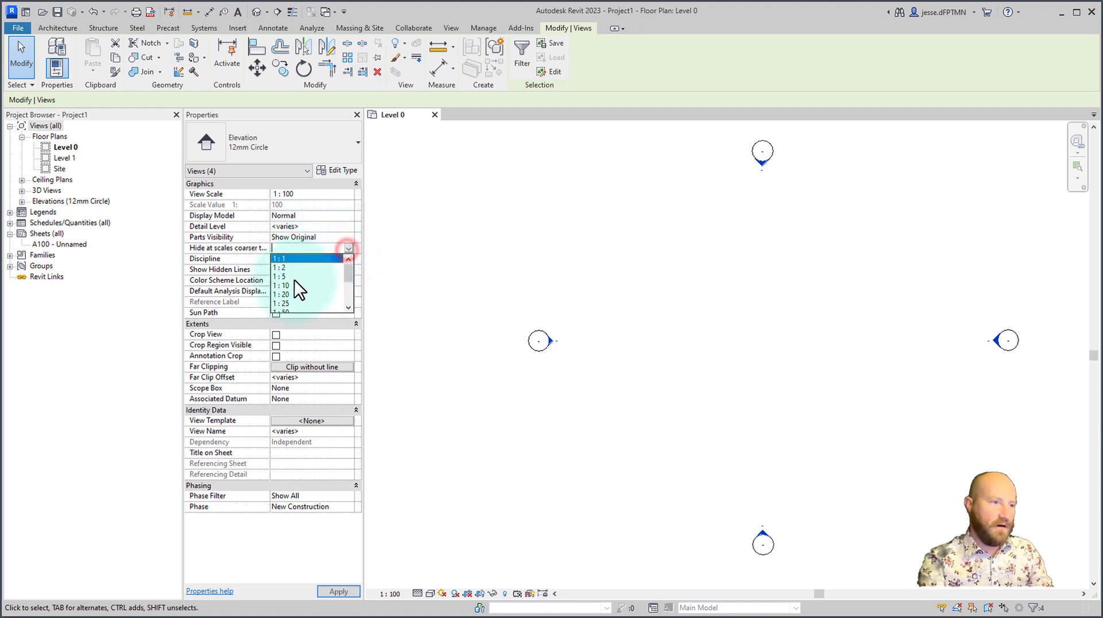
scroll(292, 293, "down", 3)
left_click(288, 303)
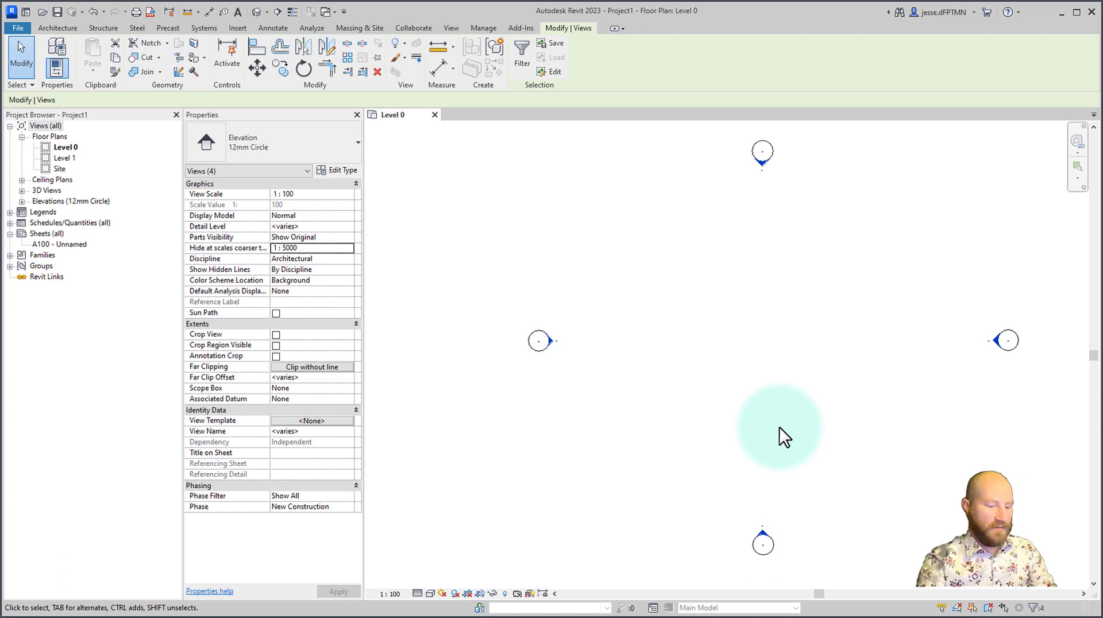
key("Escape")
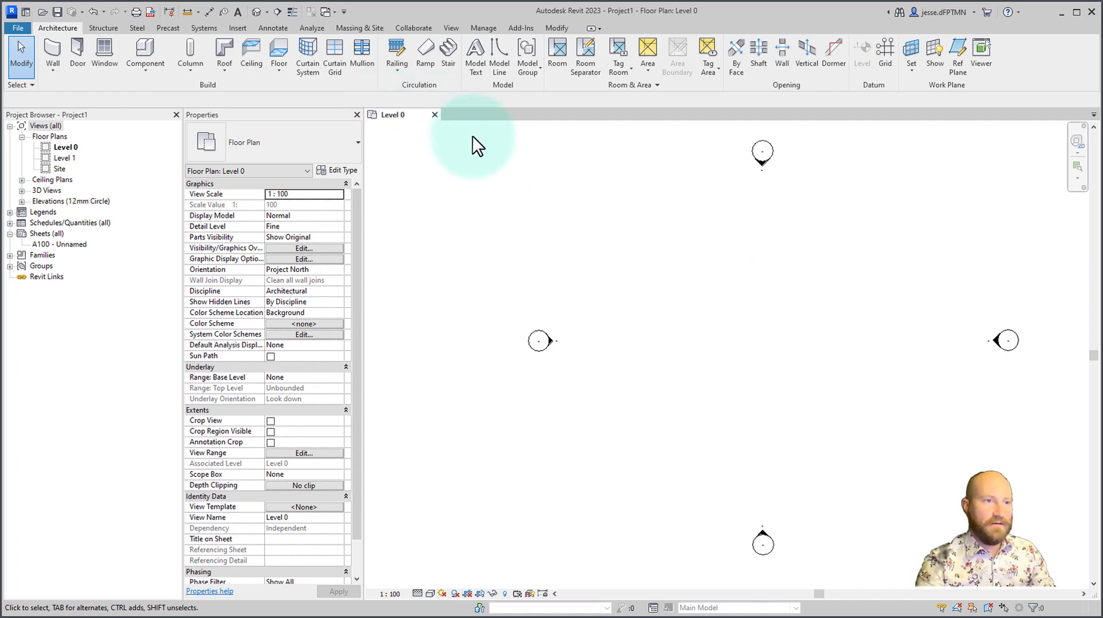
Practise window-selecting the whole west elevation marker, add the north marker with another selection window, and clear the selection.
mouse_move(448, 126)
left_mouse_down()
mouse_move(581, 295)
mouse_move(783, 391)
mouse_move(739, 360)
mouse_move(775, 383)
mouse_move(764, 335)
mouse_move(772, 351)
mouse_move(553, 334)
mouse_move(578, 362)
left_mouse_up()
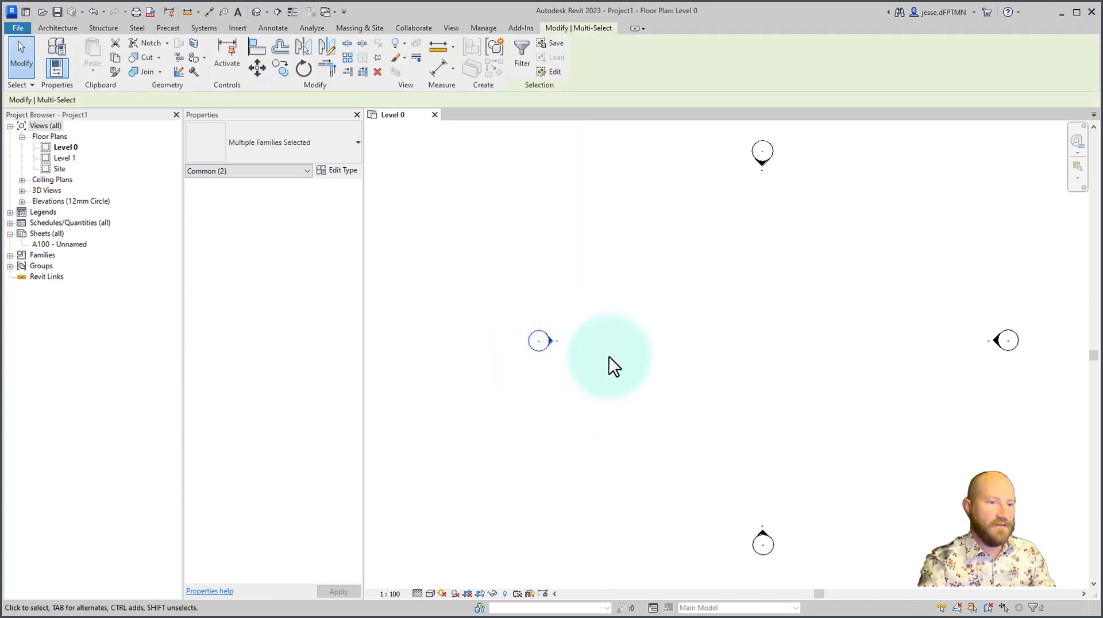
left_click(431, 239)
mouse_move(448, 202)
left_mouse_down()
mouse_move(653, 453)
mouse_move(650, 439)
left_mouse_up()
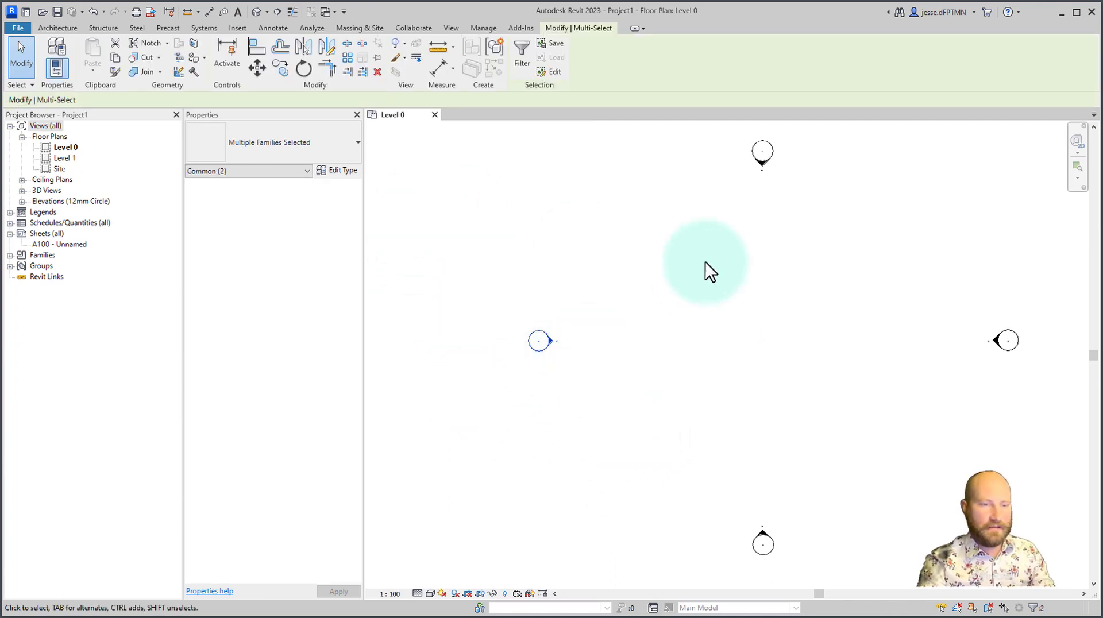
left_click_drag(685, 239, 829, 127, "ctrl")
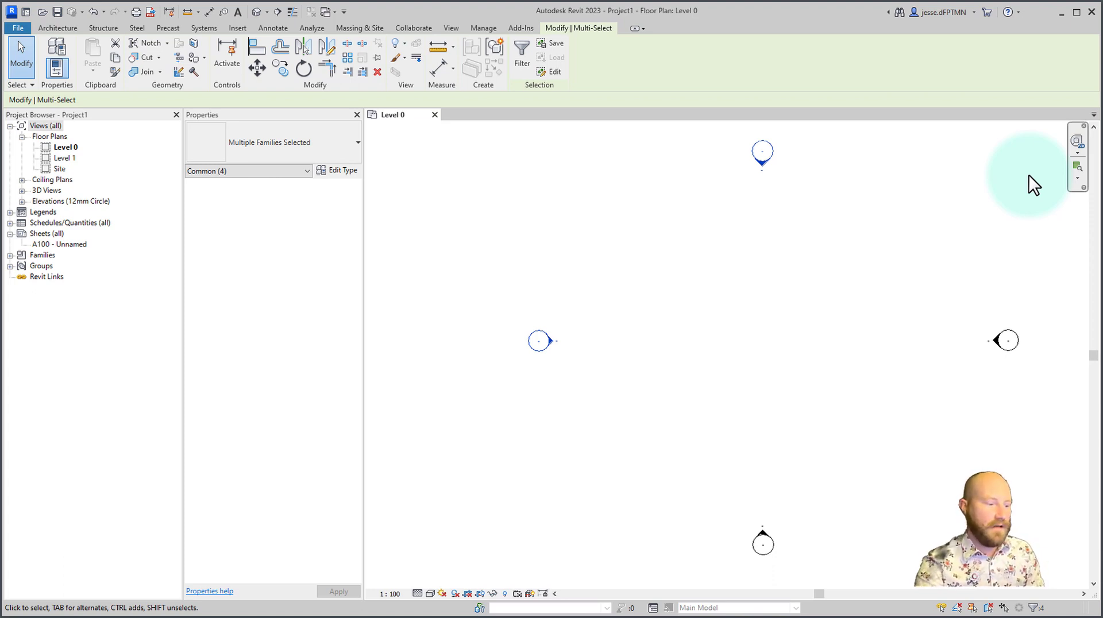
left_click(1051, 280)
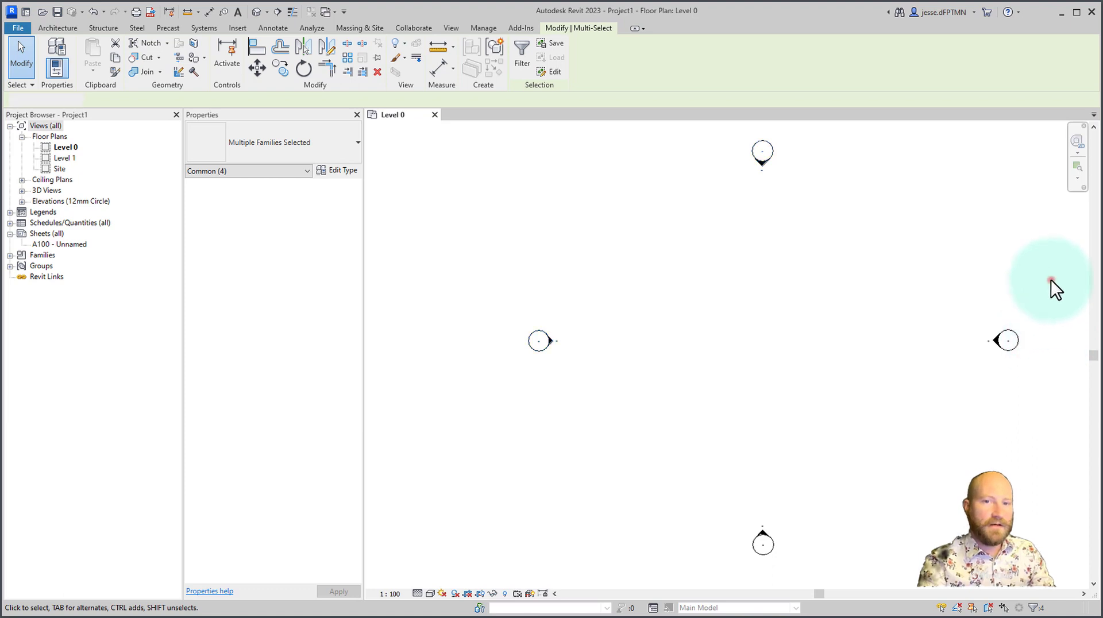
Select the west and east elevation markers with a crossing window, check their categories in the Filter dialog, and clear the selection.
mouse_move(1045, 294)
left_mouse_down()
mouse_move(1016, 339)
mouse_move(517, 345)
left_mouse_up()
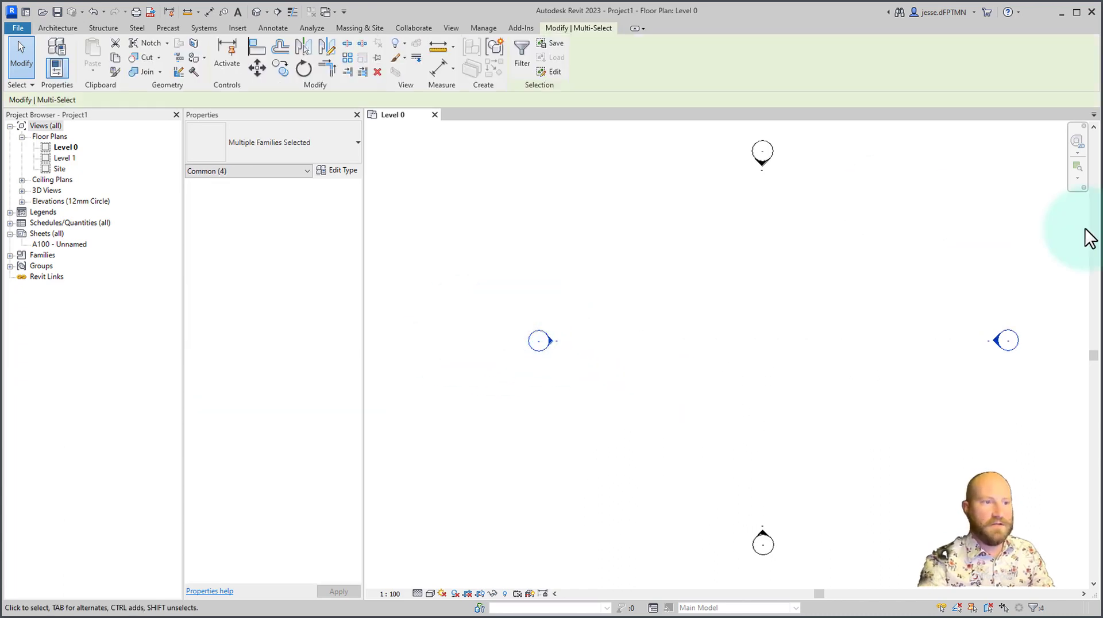
left_click(1032, 607)
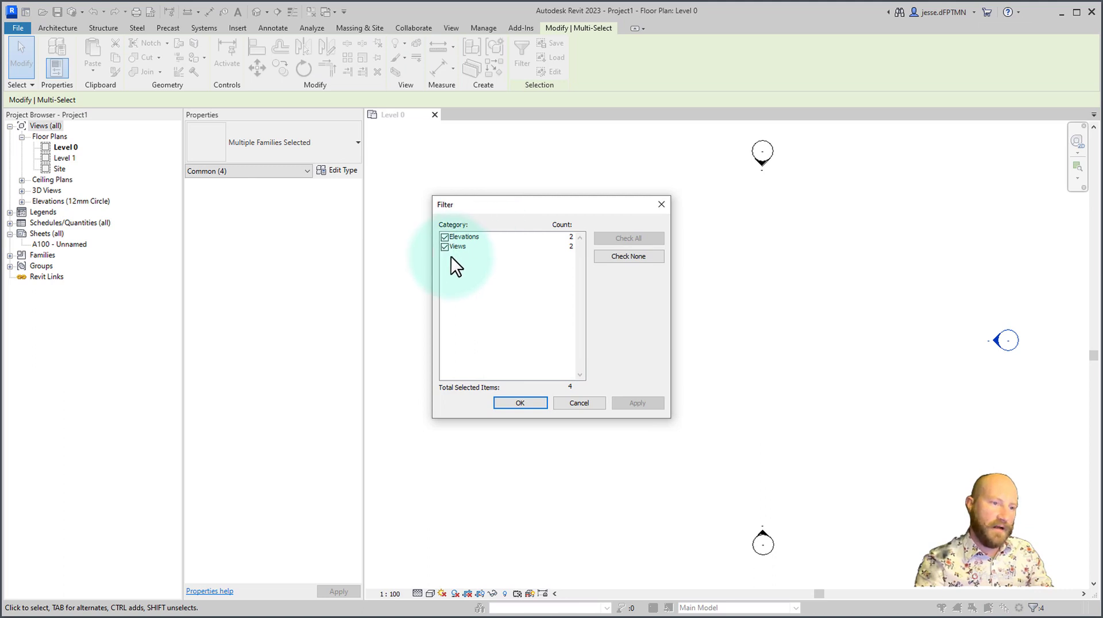
key("Return")
left_click(645, 426)
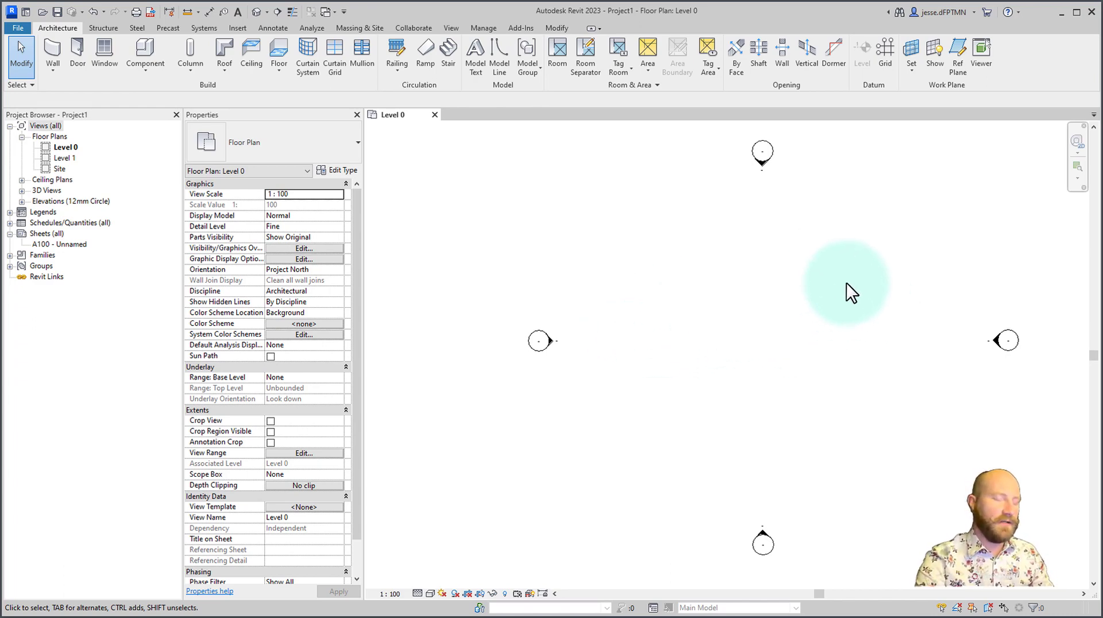
Select the North elevation's arrow, try to move its view line down away from the marker, and clear the selection.
left_click(764, 165)
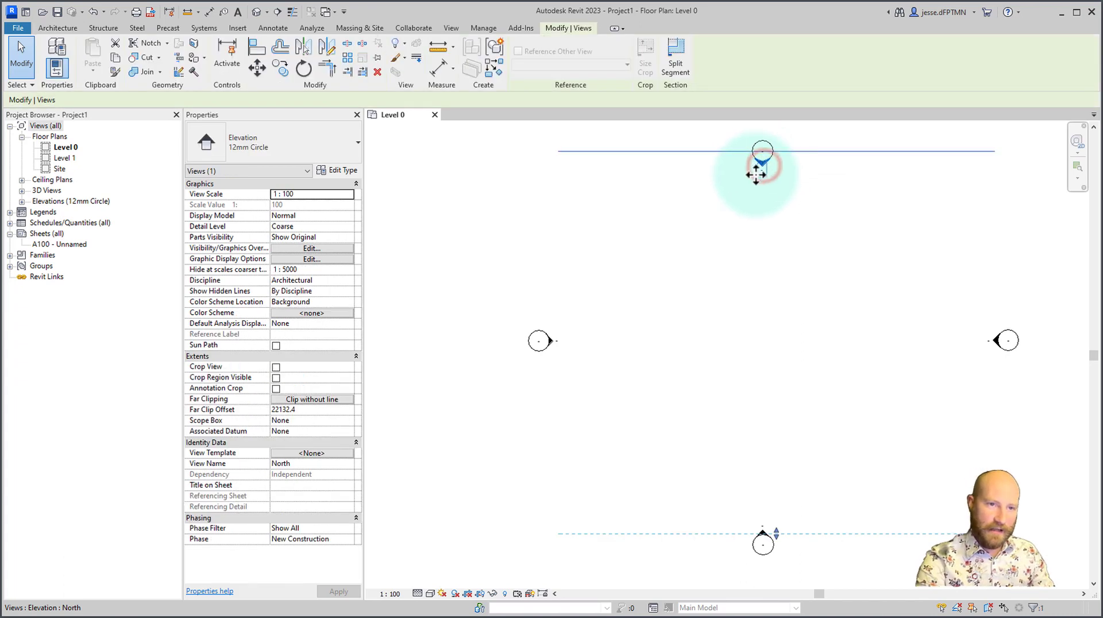
mouse_move(730, 233)
left_mouse_down()
mouse_move(773, 271)
mouse_move(806, 205)
mouse_move(774, 169)
mouse_move(722, 207)
mouse_move(783, 202)
mouse_move(767, 176)
mouse_move(765, 209)
mouse_move(774, 193)
mouse_move(748, 169)
mouse_move(742, 220)
mouse_move(793, 201)
mouse_move(754, 180)
mouse_move(756, 204)
mouse_move(783, 209)
mouse_move(758, 183)
mouse_move(739, 212)
mouse_move(789, 199)
mouse_move(767, 187)
mouse_move(732, 199)
mouse_move(732, 212)
left_mouse_up()
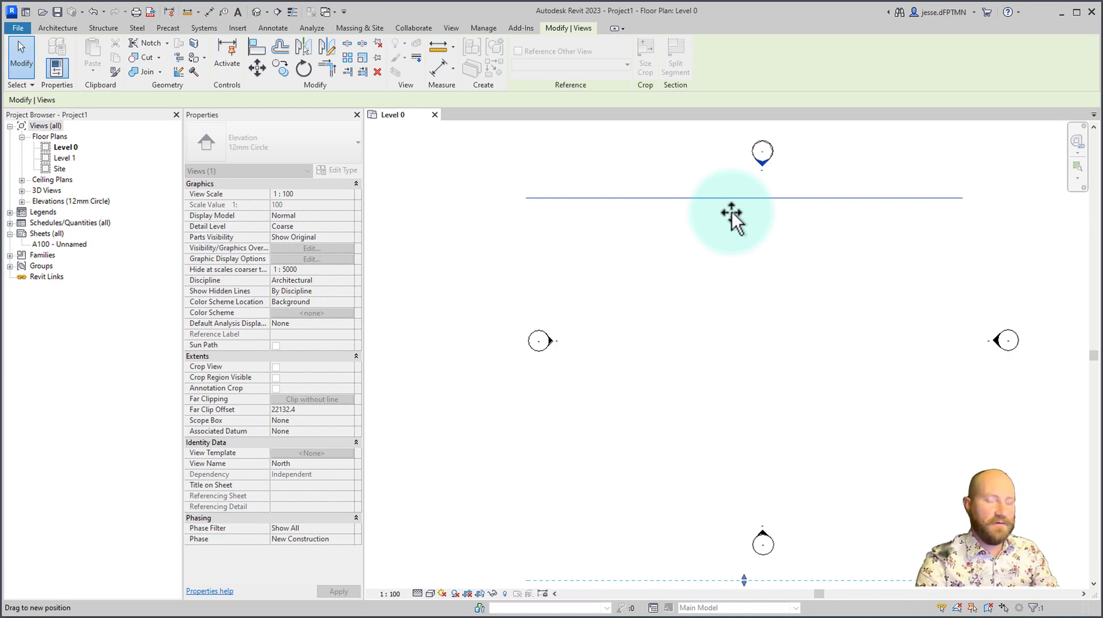
left_click_drag(732, 212, 729, 213)
key("Escape")
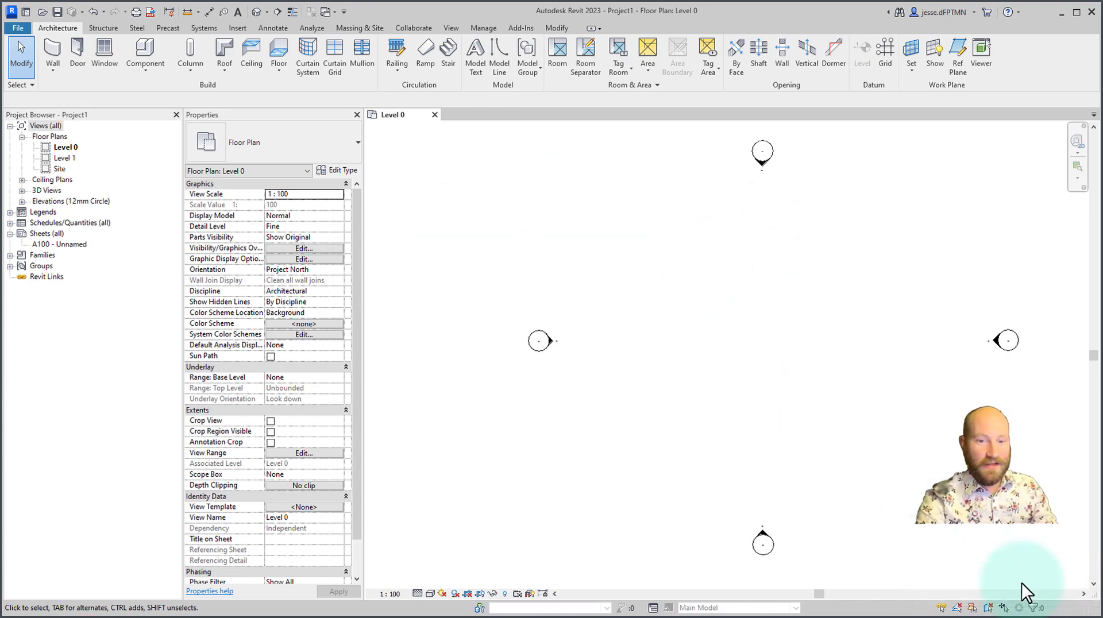
Turn off Drag Elements on Selection and try to move the north elevation marker without selecting it first.
left_click(1006, 610)
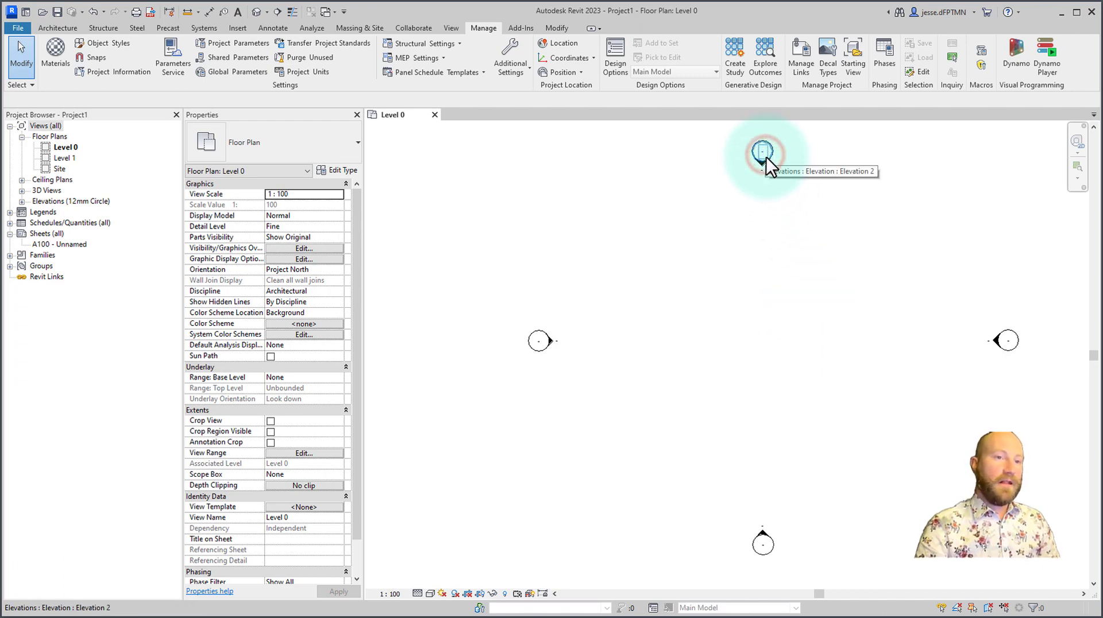
mouse_move(766, 156)
left_mouse_down()
mouse_move(690, 212)
mouse_move(897, 192)
mouse_move(830, 148)
mouse_move(646, 219)
mouse_move(726, 244)
mouse_move(749, 214)
mouse_move(822, 184)
mouse_move(806, 207)
mouse_move(724, 202)
mouse_move(745, 178)
mouse_move(615, 287)
mouse_move(827, 185)
mouse_move(764, 160)
left_mouse_up()
key("Escape")
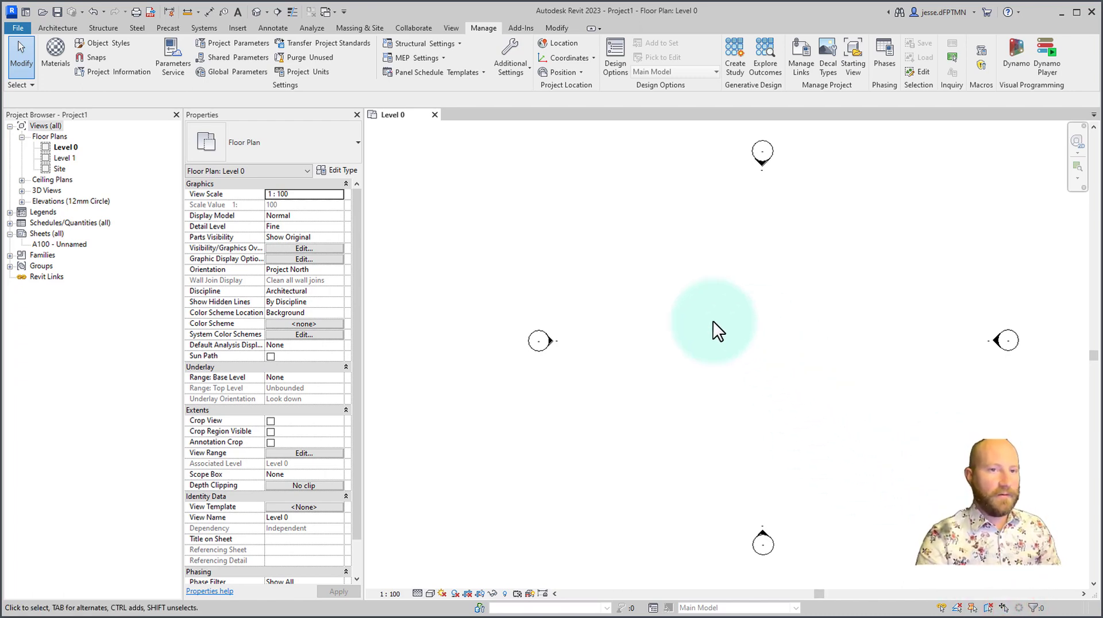
Select the north elevation marker, move it diagonally down towards the west marker, and undo the move.
left_click(763, 151)
left_click_drag(763, 152, 687, 265)
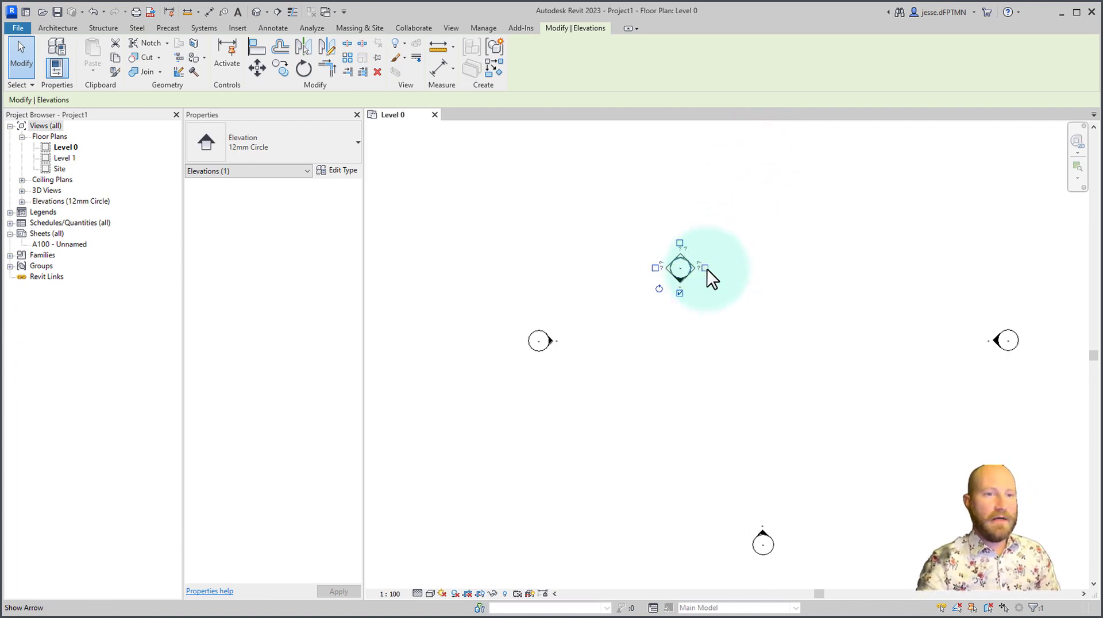
key("ctrl+z")
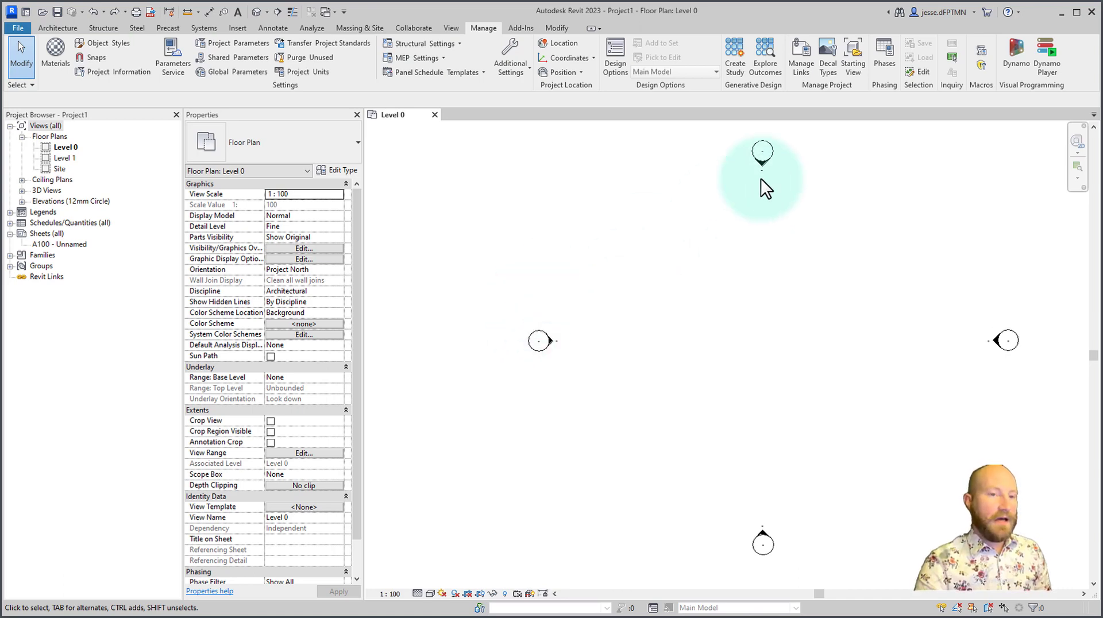
Redo the north marker's undone move, and shift the marker across to roughly above the south marker.
left_click_drag(801, 138, 718, 178)
left_click(877, 199)
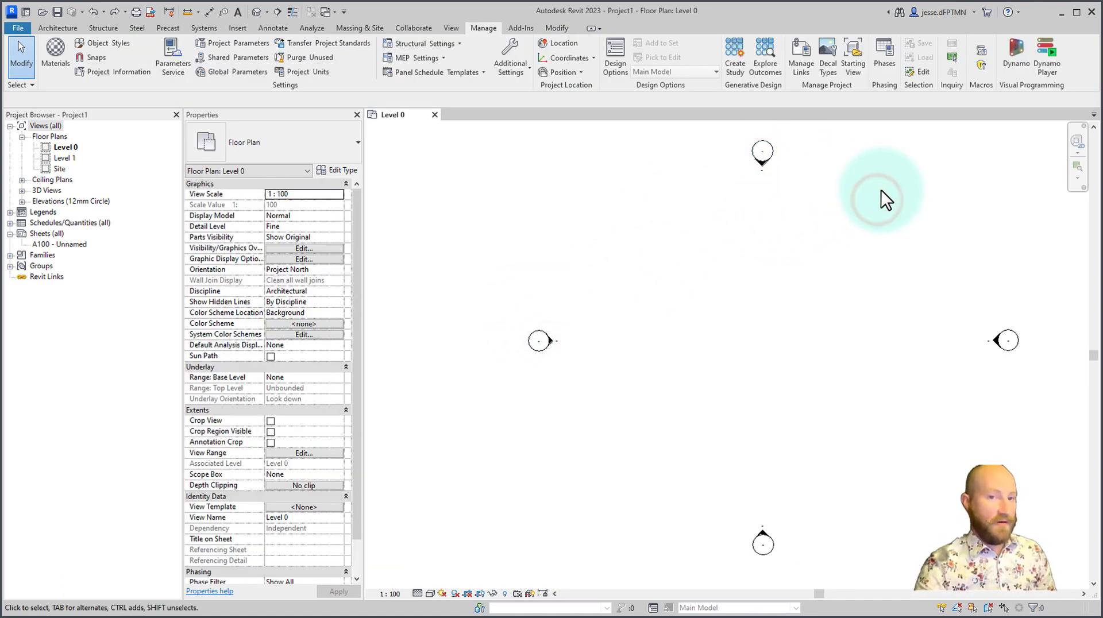
key("ctrl+y")
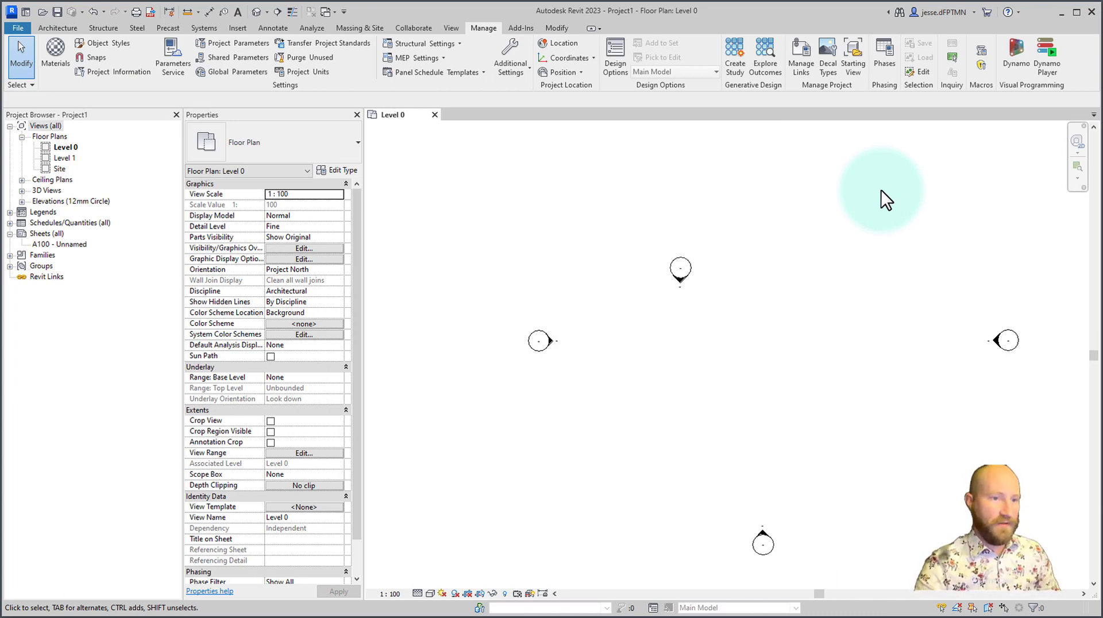
left_click(678, 266)
left_click_drag(767, 279, 767, 281)
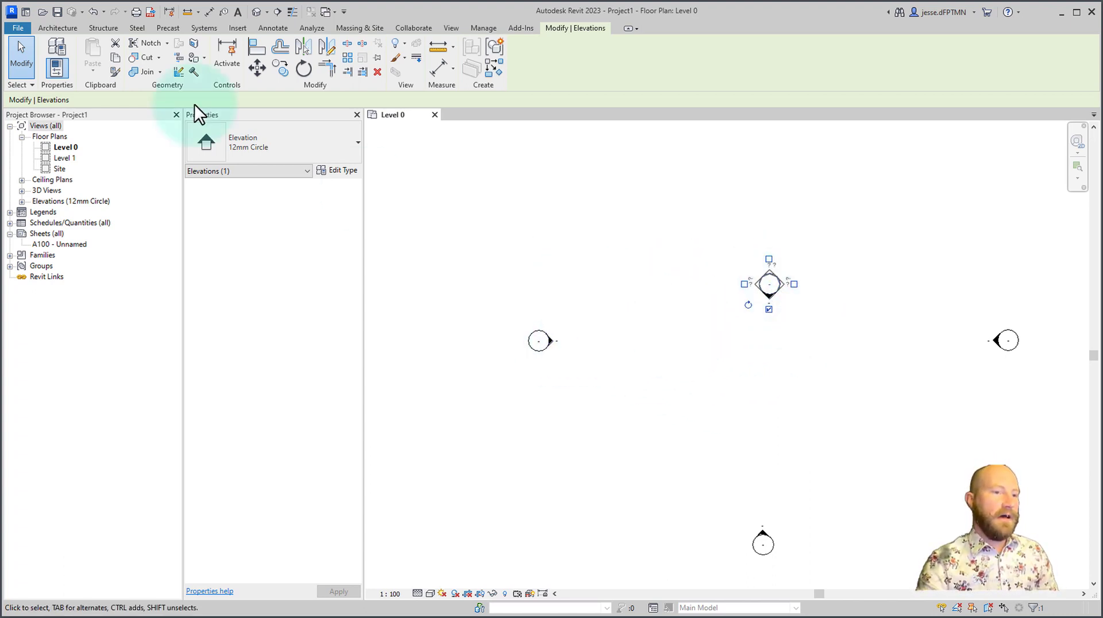
Move the north marker further down with the Move tool, and undo all three moves through the undo history.
left_click(257, 68)
left_click(766, 279)
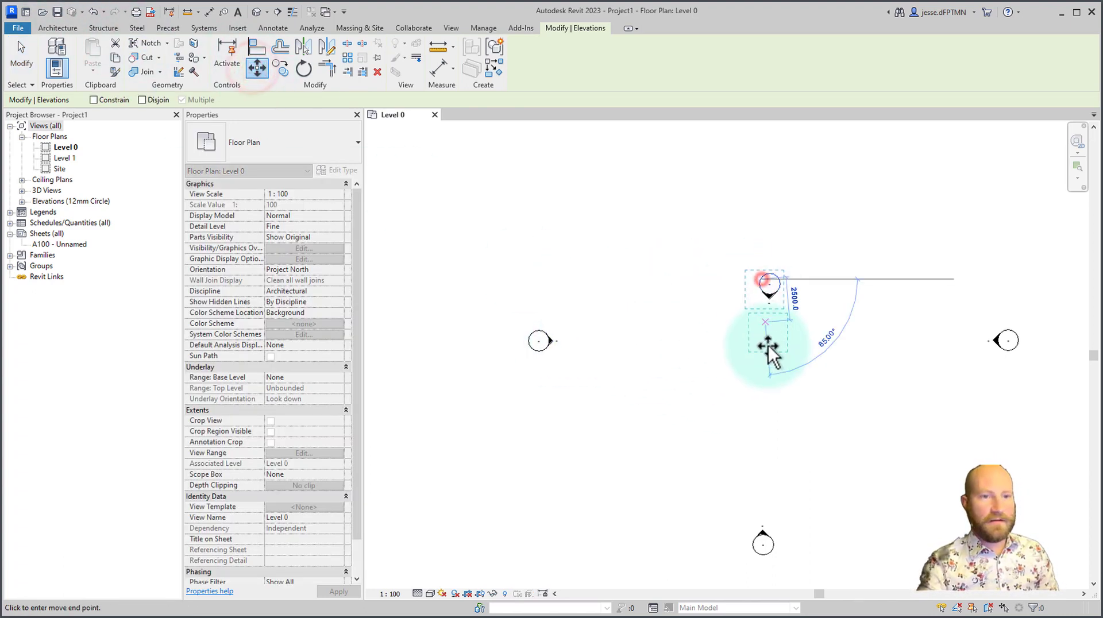
left_click(770, 363)
left_click(592, 269)
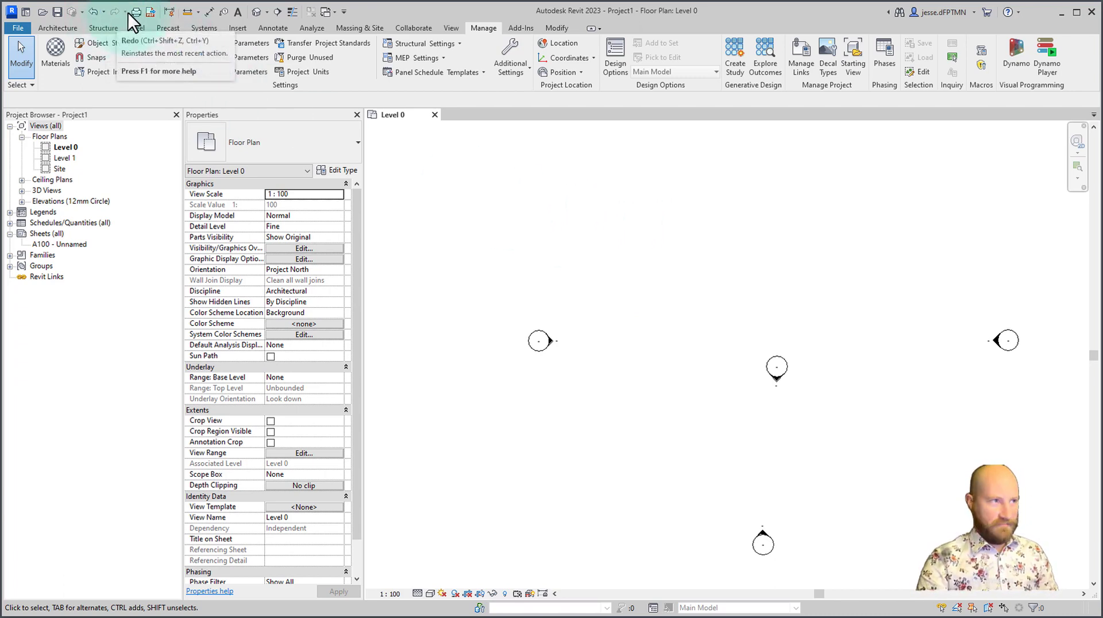
left_click(104, 12)
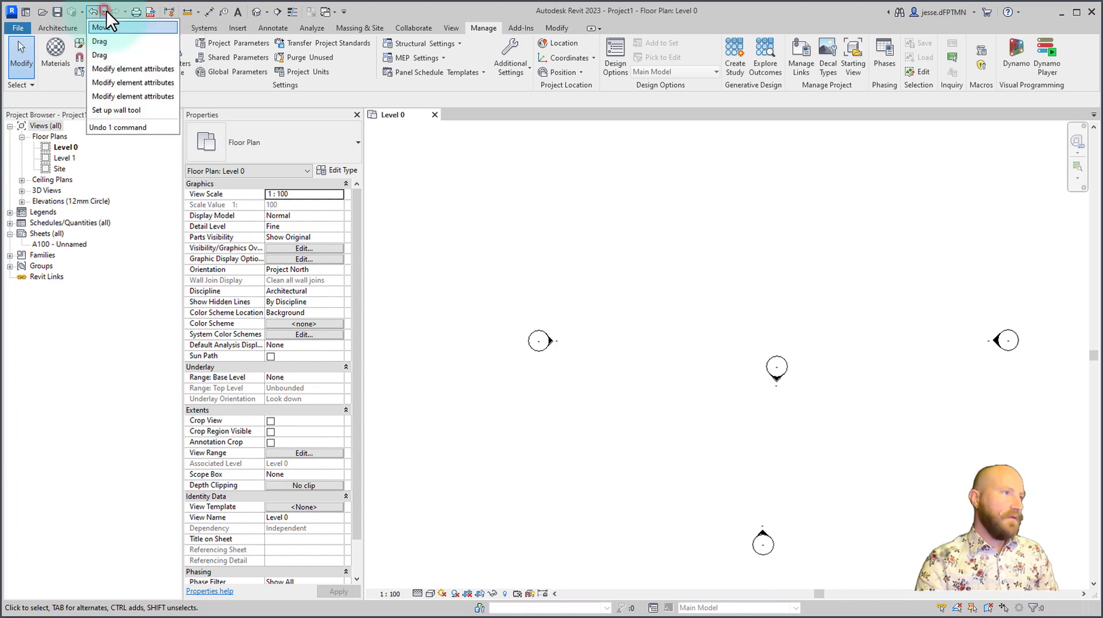
left_click(104, 53)
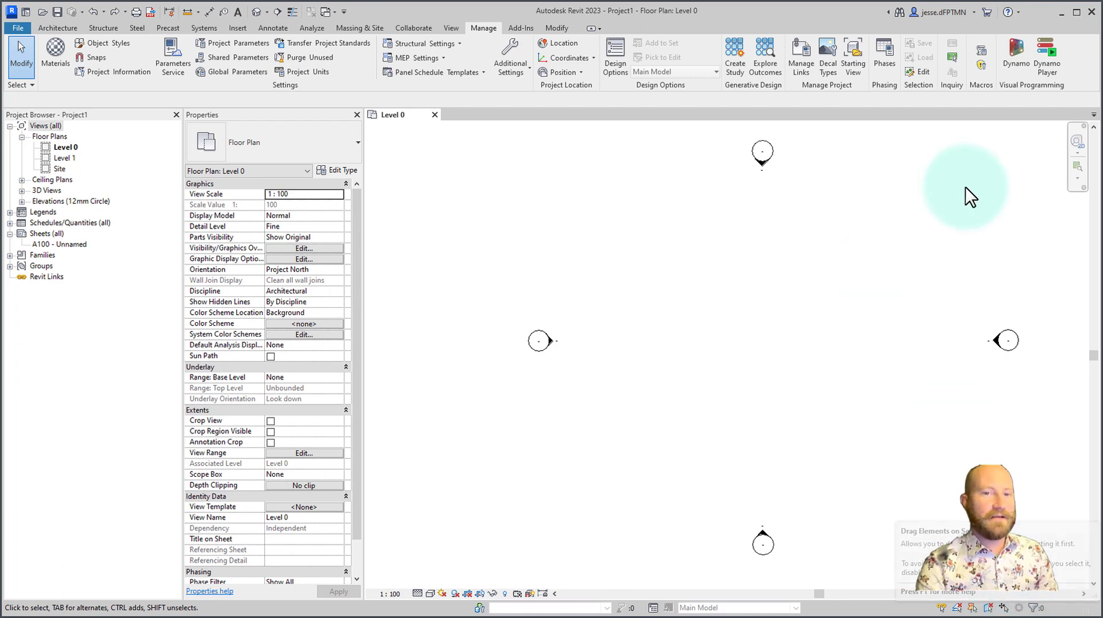
Select all four elevation markers, move them together diagonally down towards the west side, and undo the move.
mouse_move(1040, 144)
left_mouse_down()
mouse_move(571, 512)
mouse_move(466, 572)
left_mouse_up()
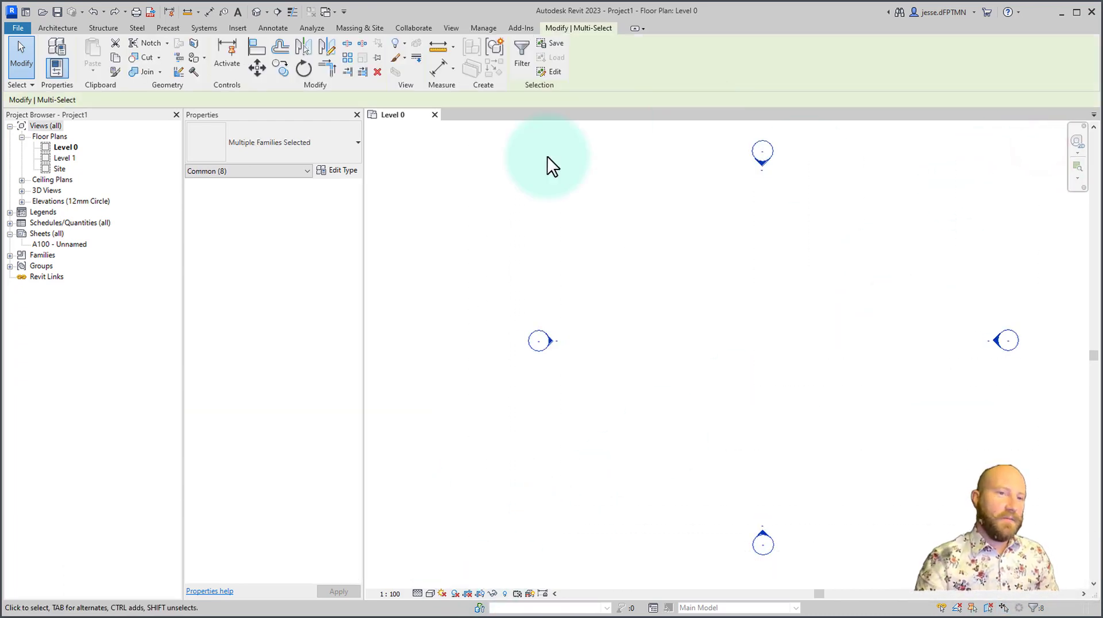
left_click_drag(768, 148, 638, 246)
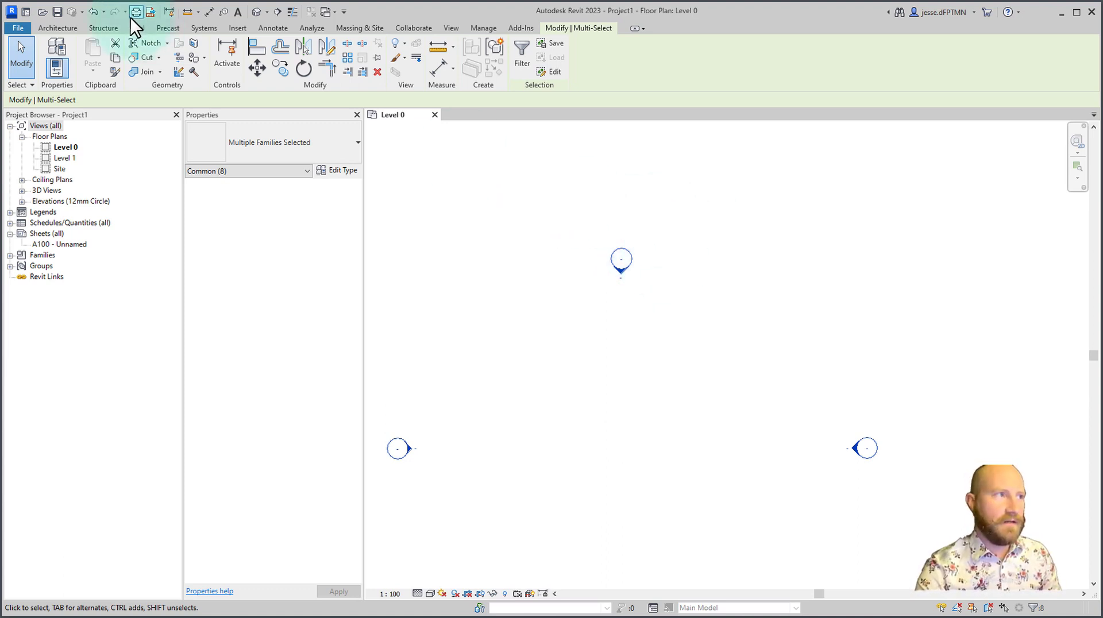
left_click(105, 13)
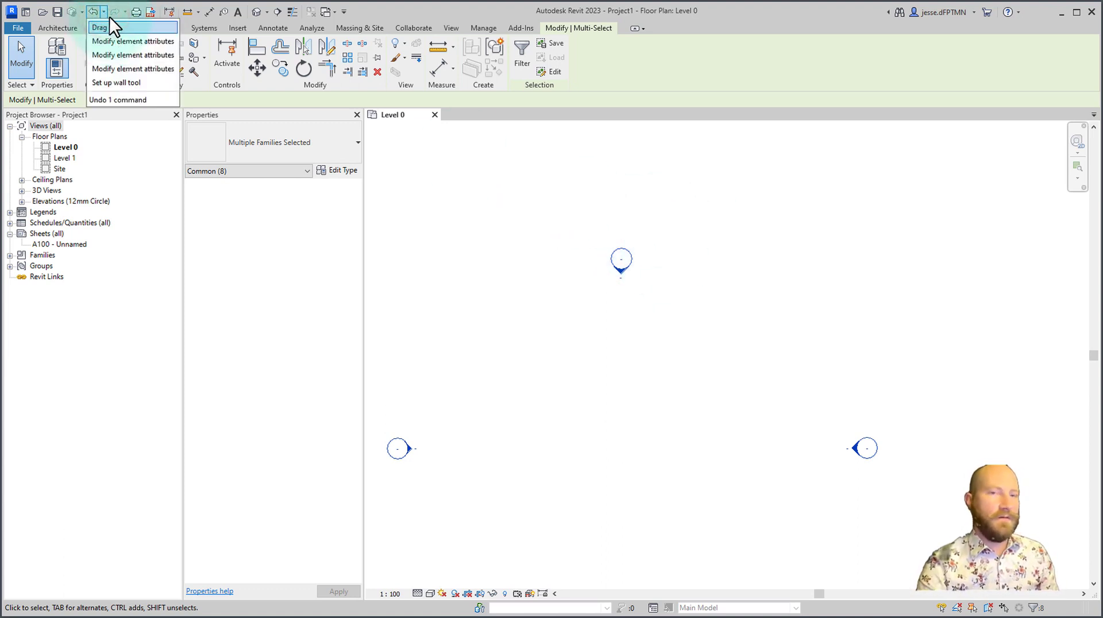
left_click(109, 27)
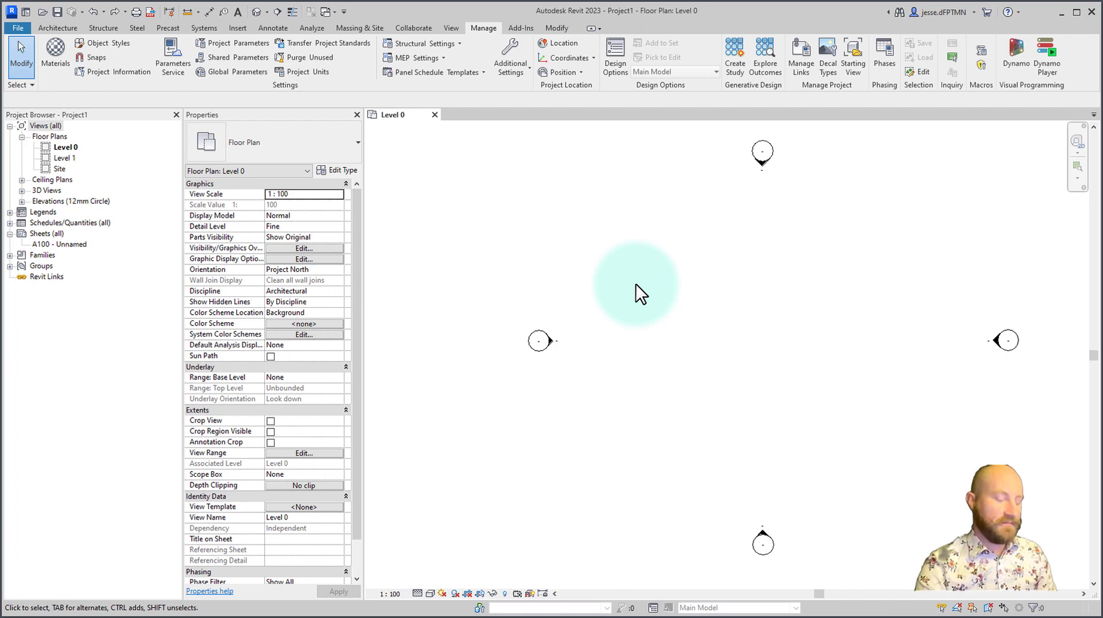
Select the north elevation marker's circle and nudge it downward nine small increments.
left_click(764, 149)
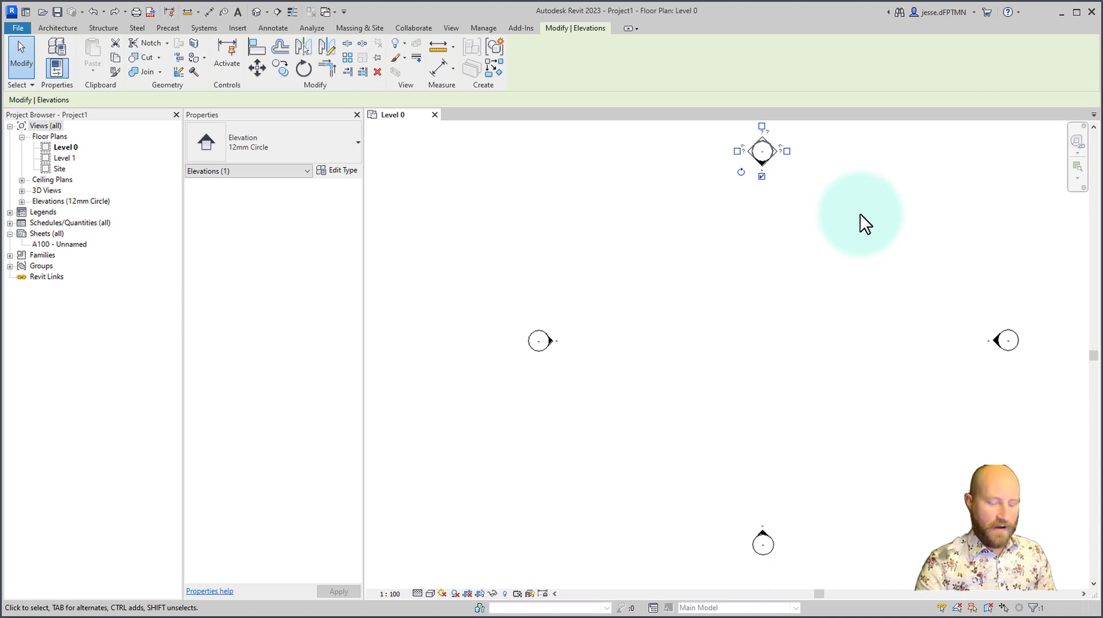
key("Down")
key("Down")
key("Down")
key("Down")
key("Down")
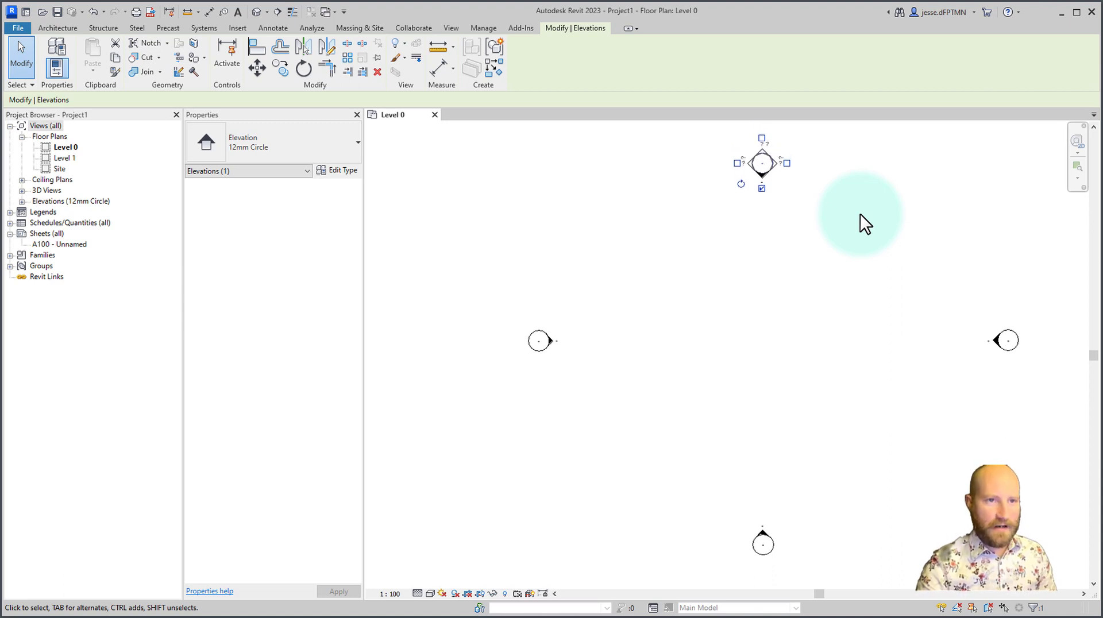
key("Down")
key("Down")
key("Down")
key("Down")
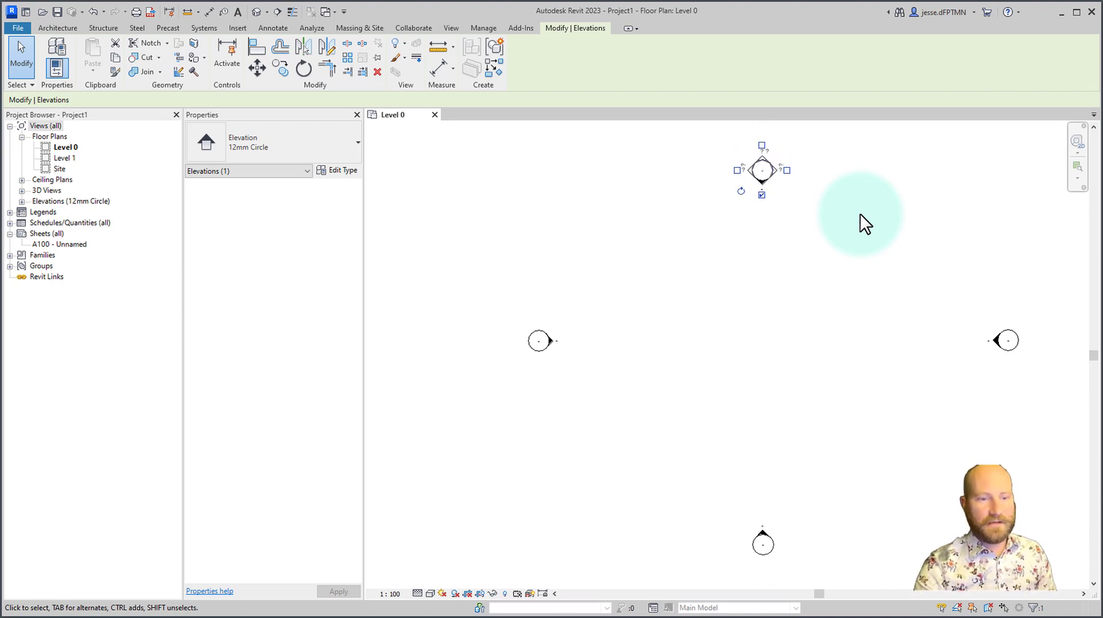
Nudge the selected north elevation marker downward ten more small increments.
key("Down")
key("Down")
key("Down")
key("Down")
key("Down")
key("Down")
key("Down")
key("Down")
key("Down")
key("Down")
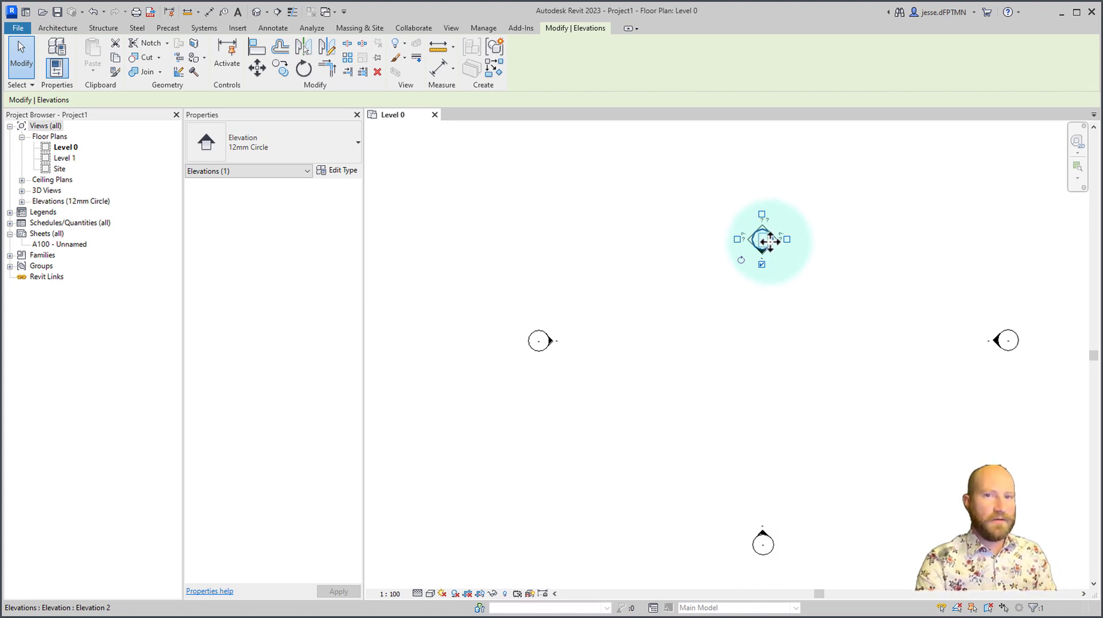
Nudge the selected north elevation marker six increments to the left from a closer zoom level.
scroll(760, 243, "up", 5)
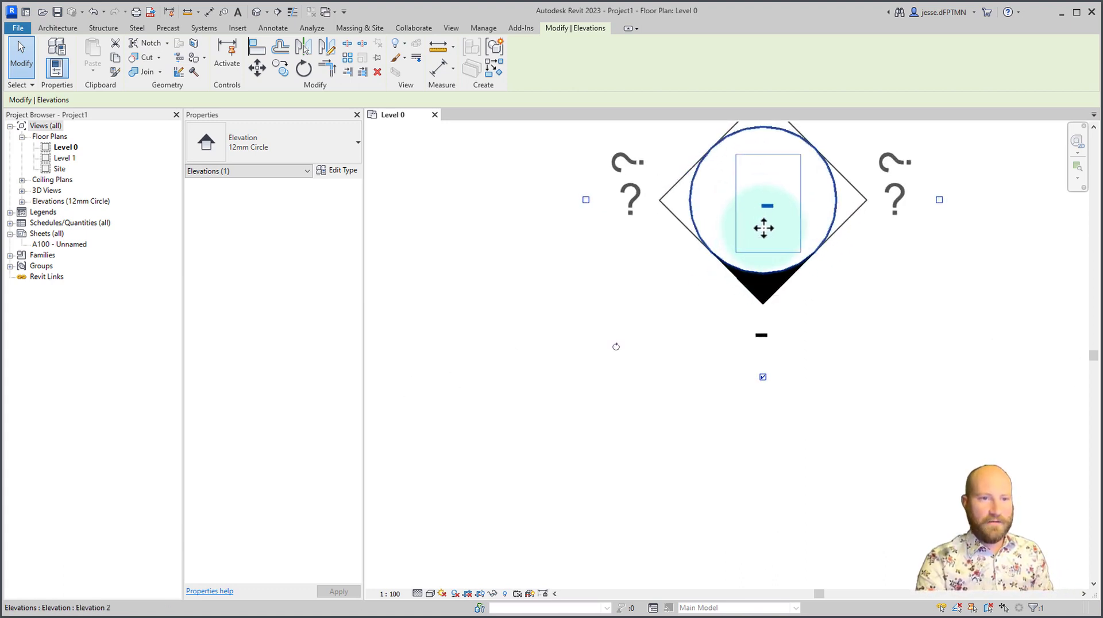
scroll(769, 270, "up", 3, "ctrl")
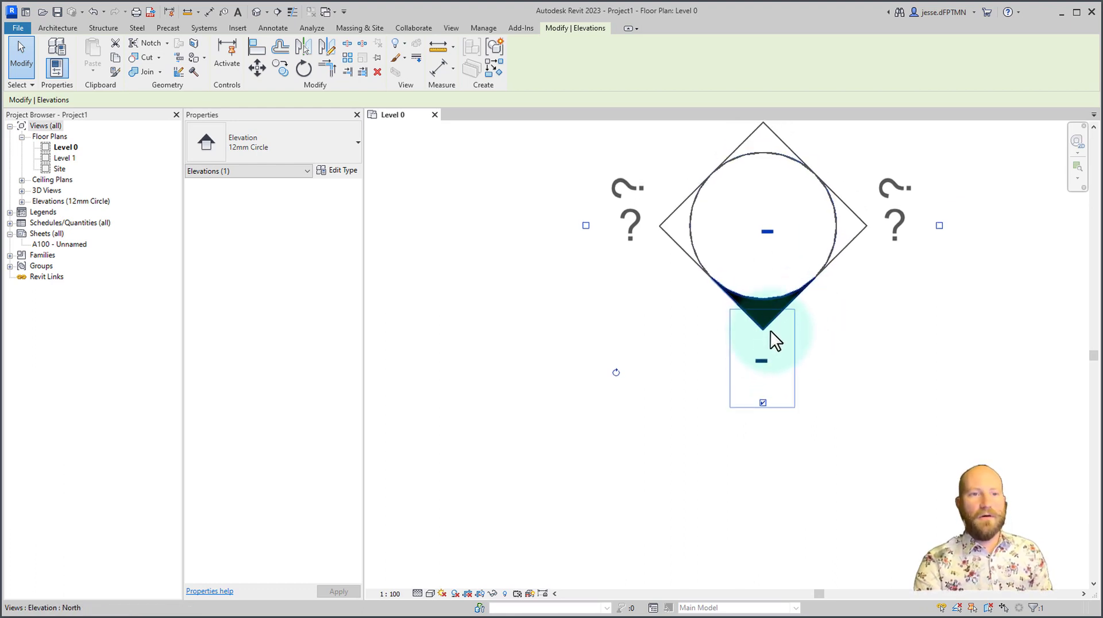
scroll(770, 330, "down", 6)
scroll(778, 347, "down", 4)
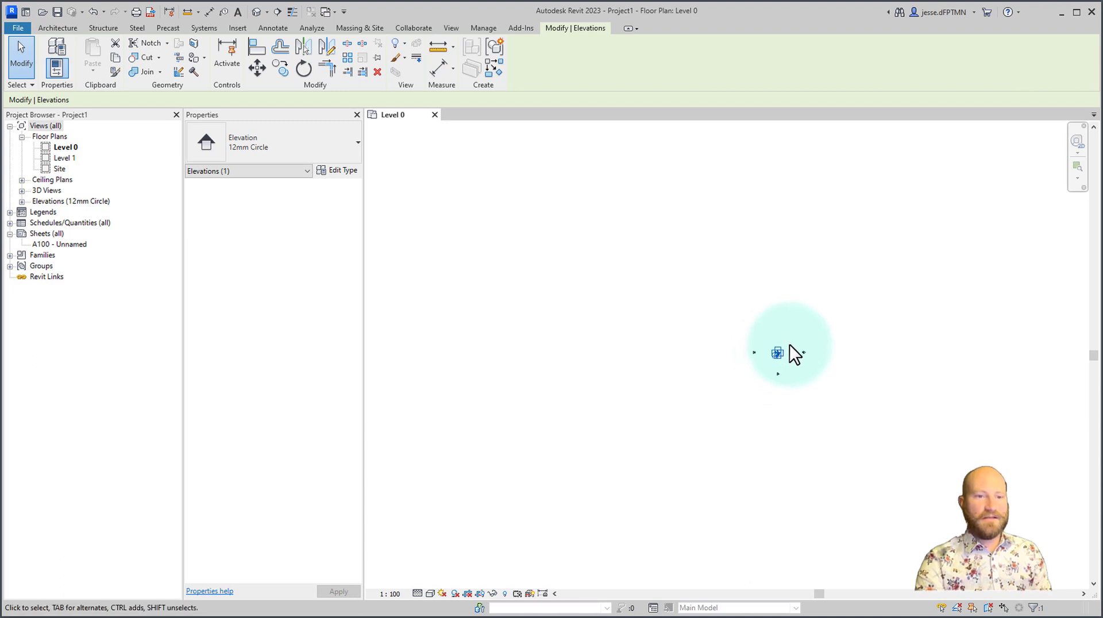
scroll(781, 362, "up", 6)
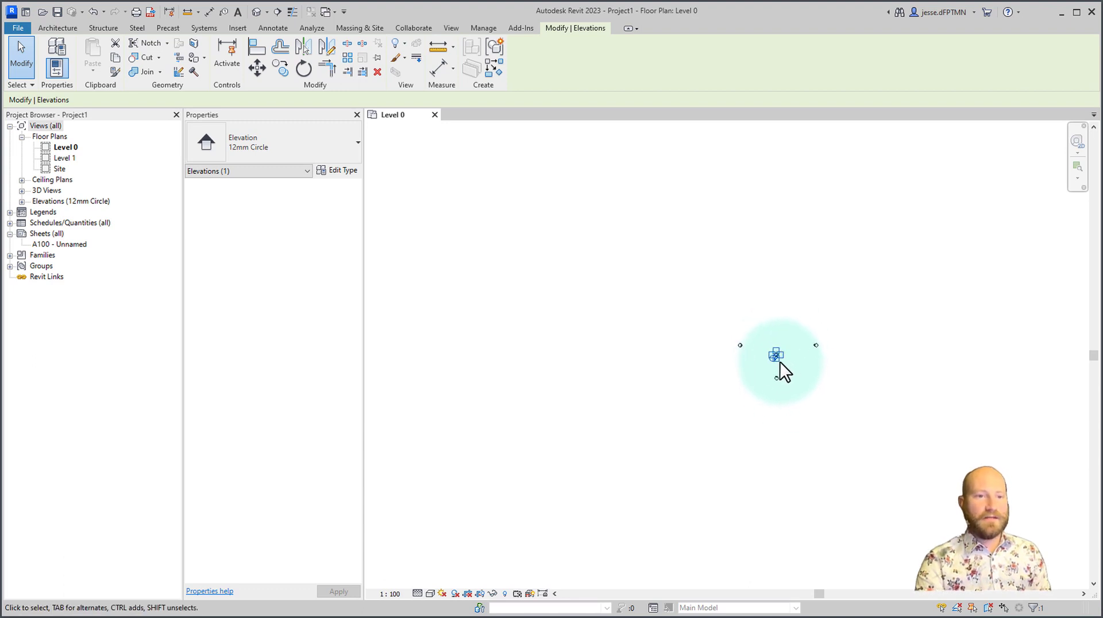
left_click_drag(771, 356, 765, 356)
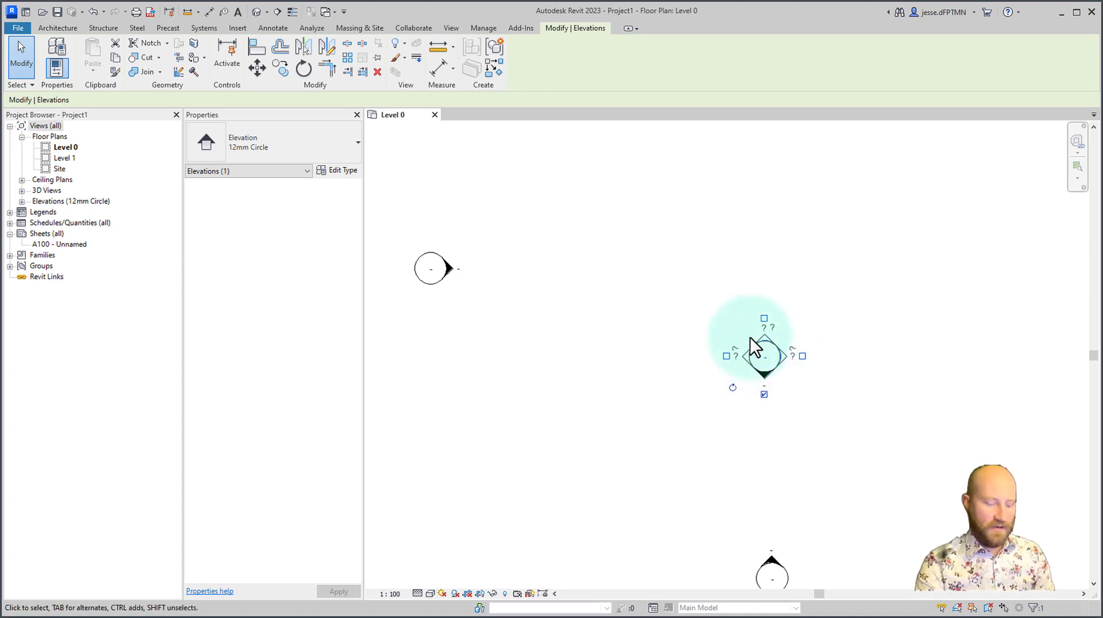
key("Left")
key("Left")
key("Left")
key("Left")
key("Left")
key("Left")
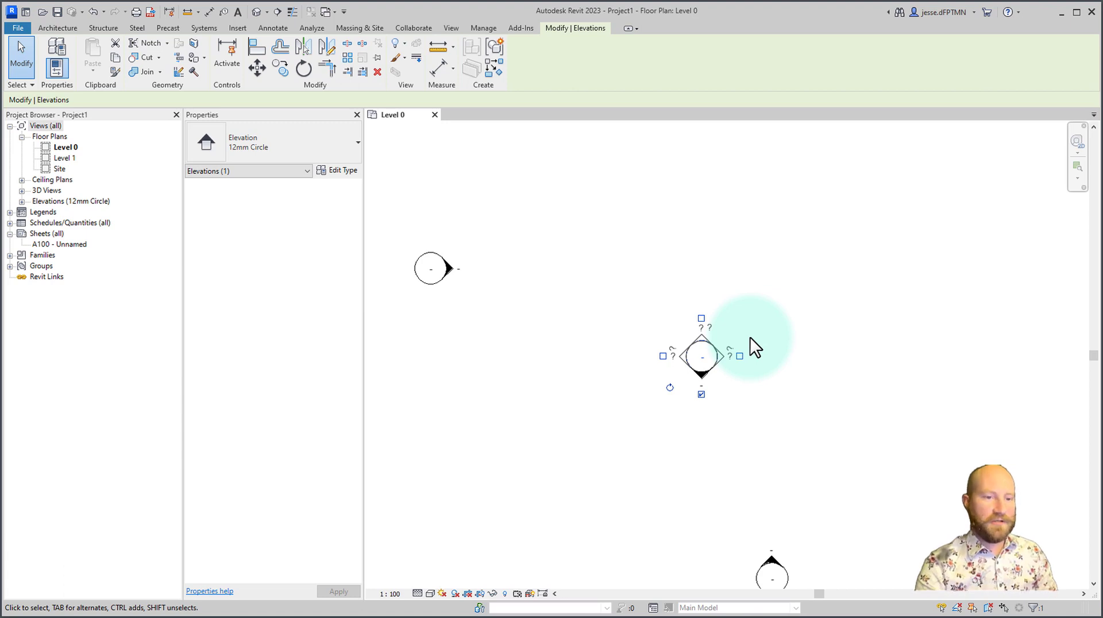
Undo all the left and down nudges of the north marker at once through the undo history.
scroll(748, 334, "down", 1)
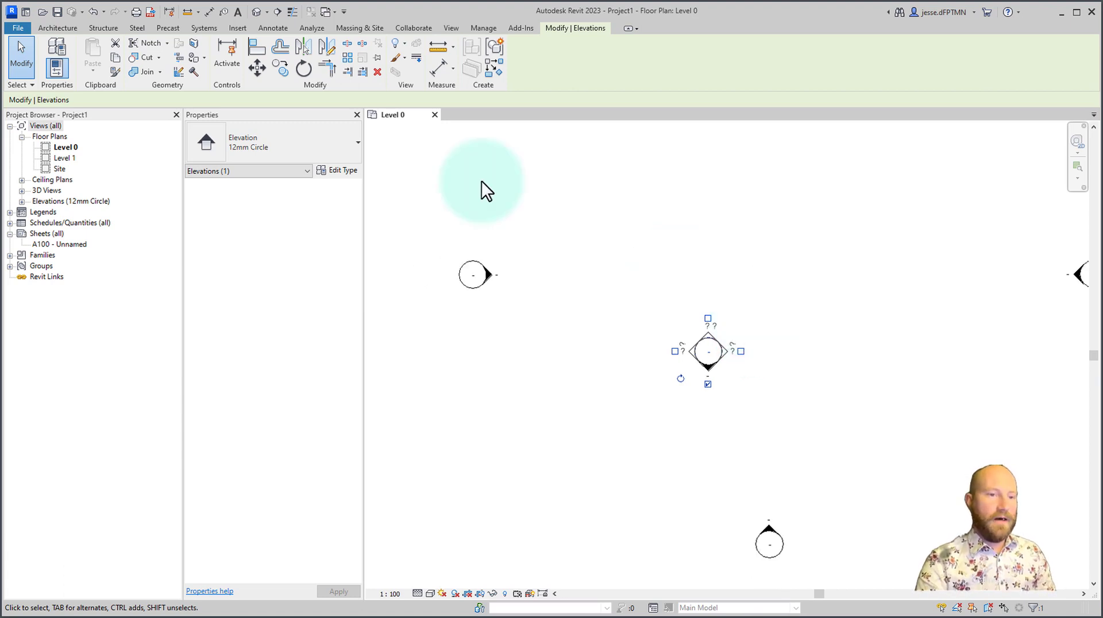
left_click(104, 10)
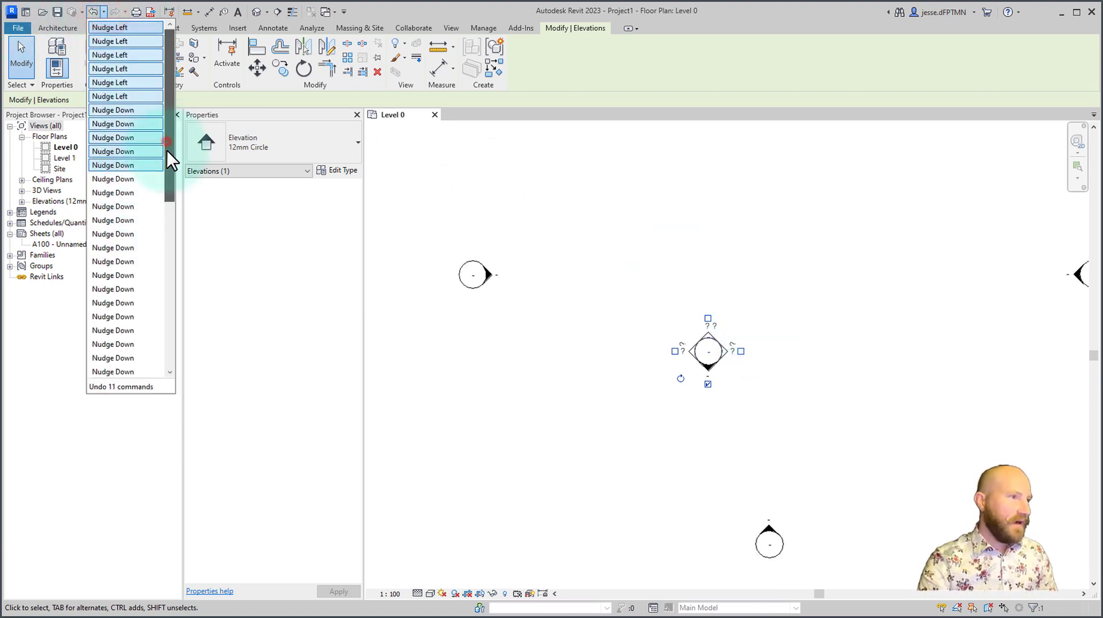
left_click_drag(166, 150, 172, 326)
left_click(132, 303)
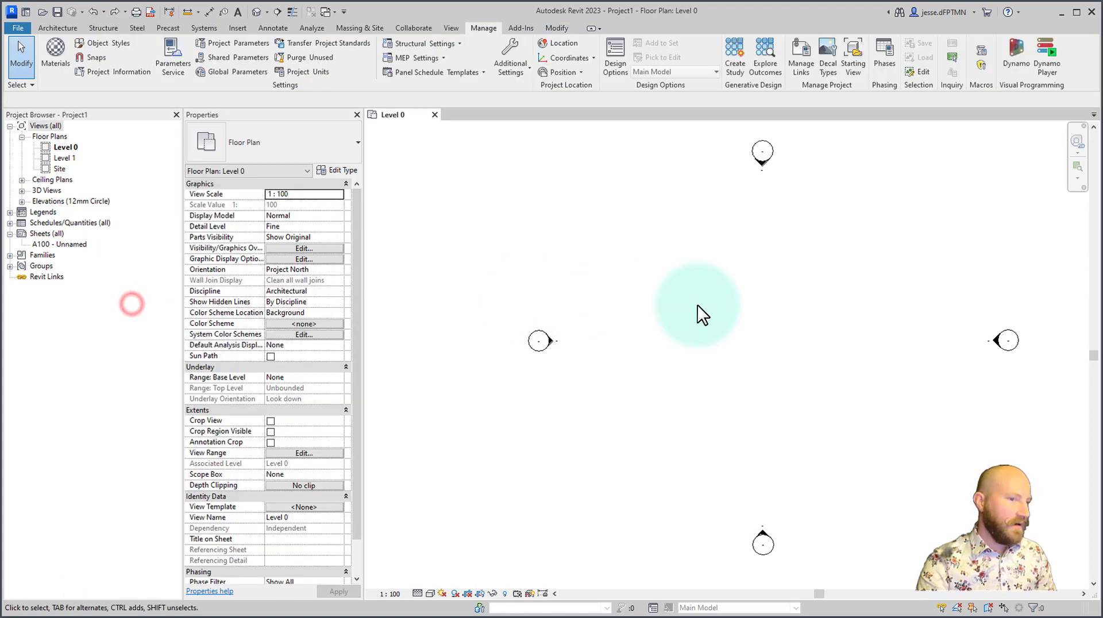
Pan across the Level 0 floor plan and zoom in and out on the west and east elevation markers.
middle_click_drag(702, 315, 684, 300)
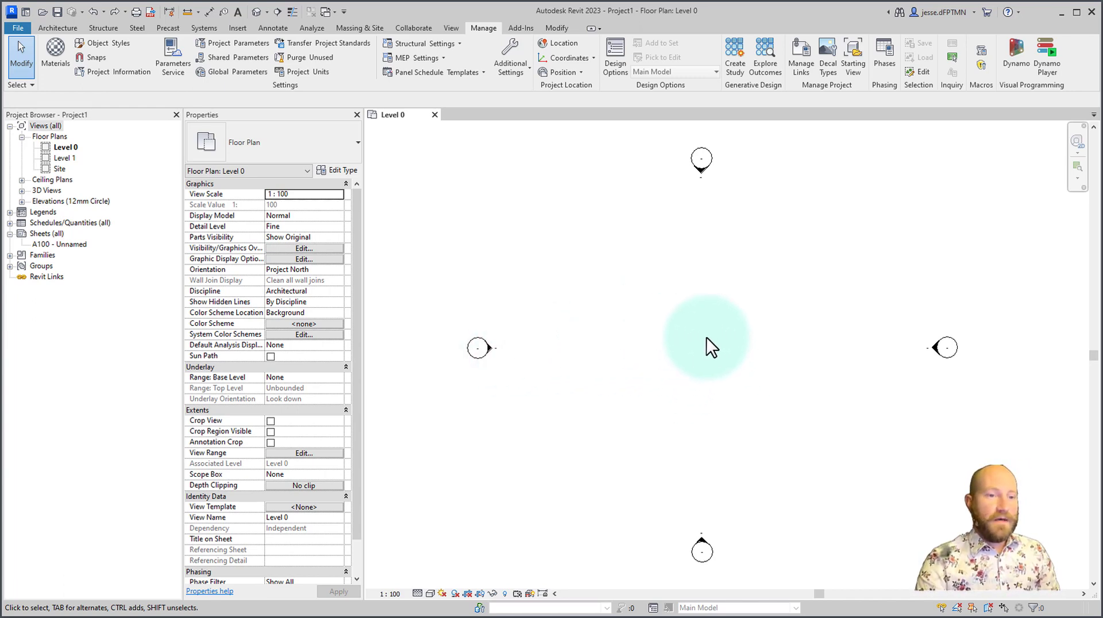
middle_click_drag(707, 345, 734, 357)
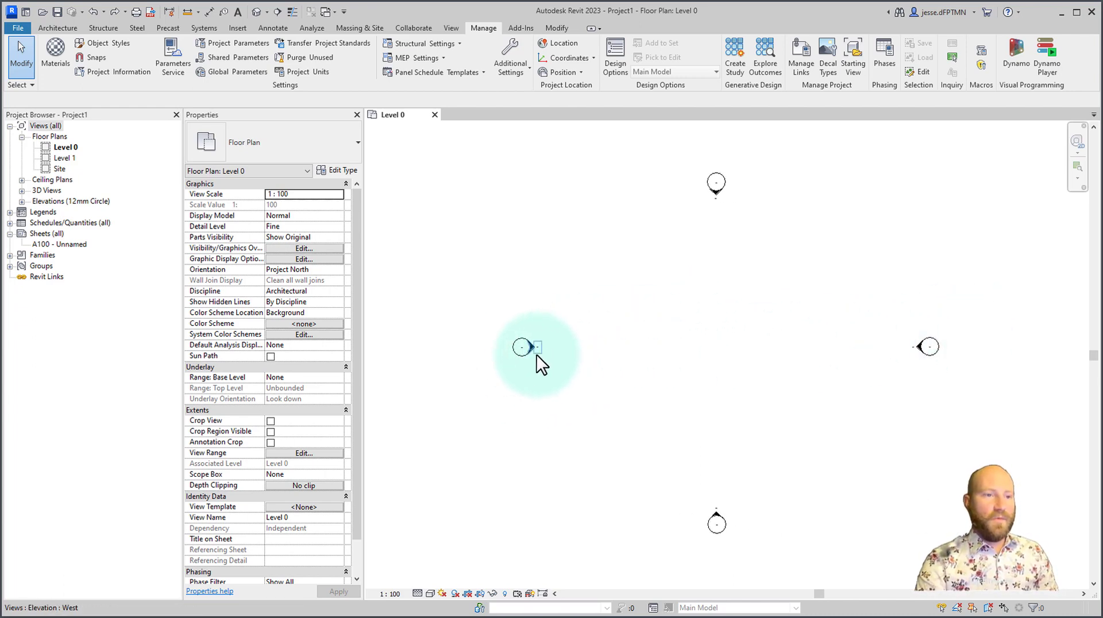
scroll(518, 349, "up", 3)
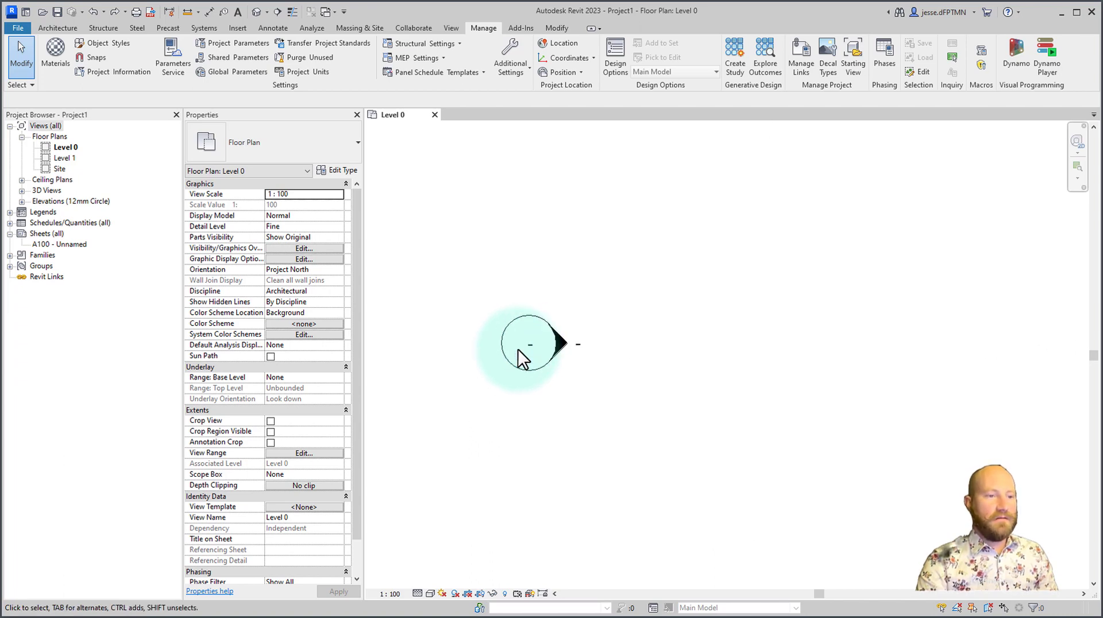
scroll(519, 351, "down", 4)
scroll(881, 348, "up", 1)
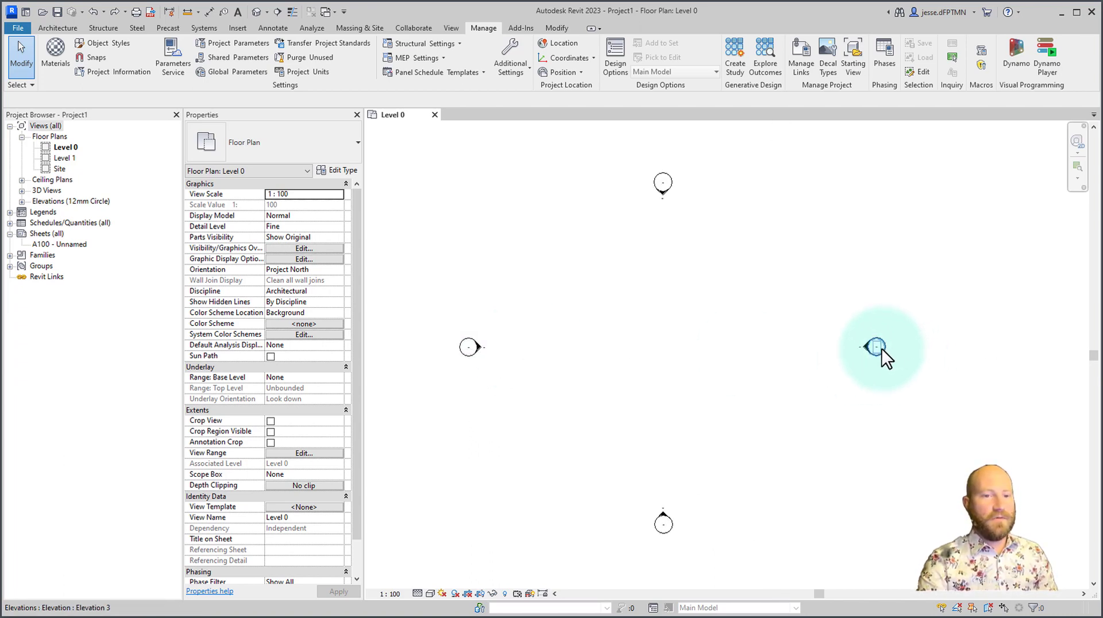
scroll(881, 348, "up", 3)
scroll(881, 348, "down", 3)
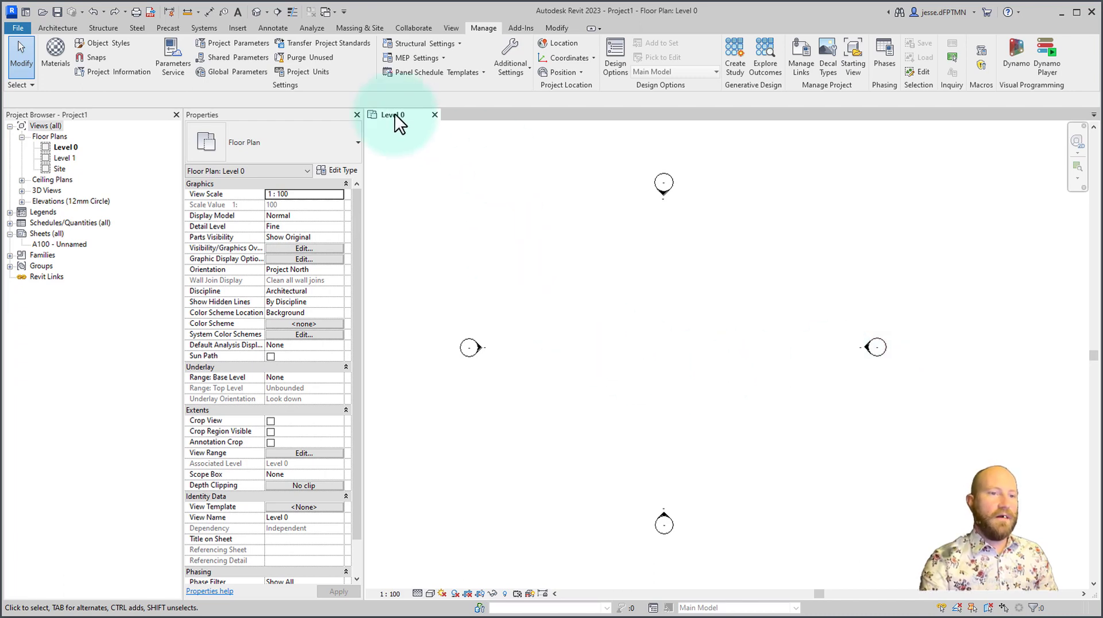
Zoom in towards the north elevation marker, zoom back out, and pan until all four markers are centred in view.
scroll(406, 152, "up", 2)
scroll(579, 178, "up", 3)
scroll(1056, 232, "up", 2)
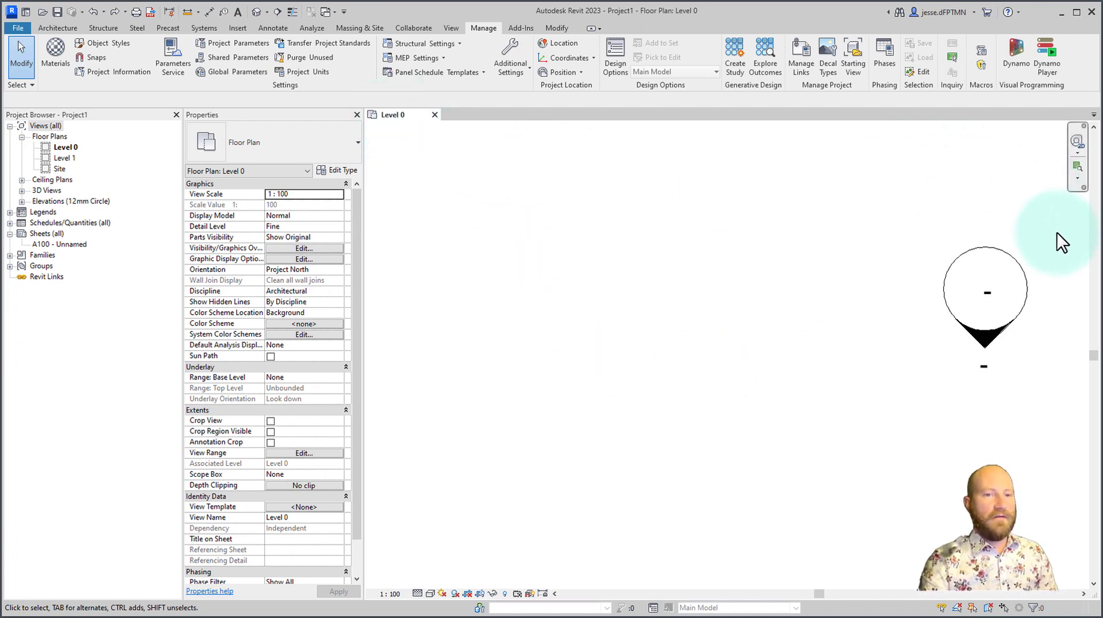
scroll(1056, 241, "up", 2)
scroll(976, 305, "down", 1)
scroll(517, 489, "down", 3)
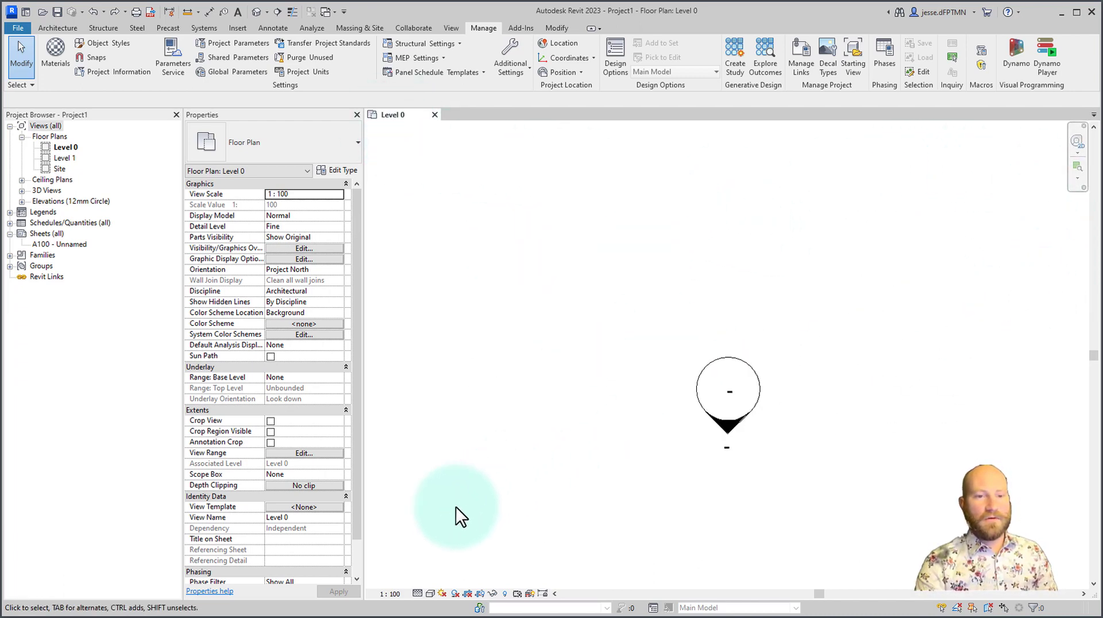
scroll(456, 507, "down", 2)
scroll(1051, 246, "down", 2)
scroll(1053, 241, "down", 2)
scroll(596, 313, "down", 2)
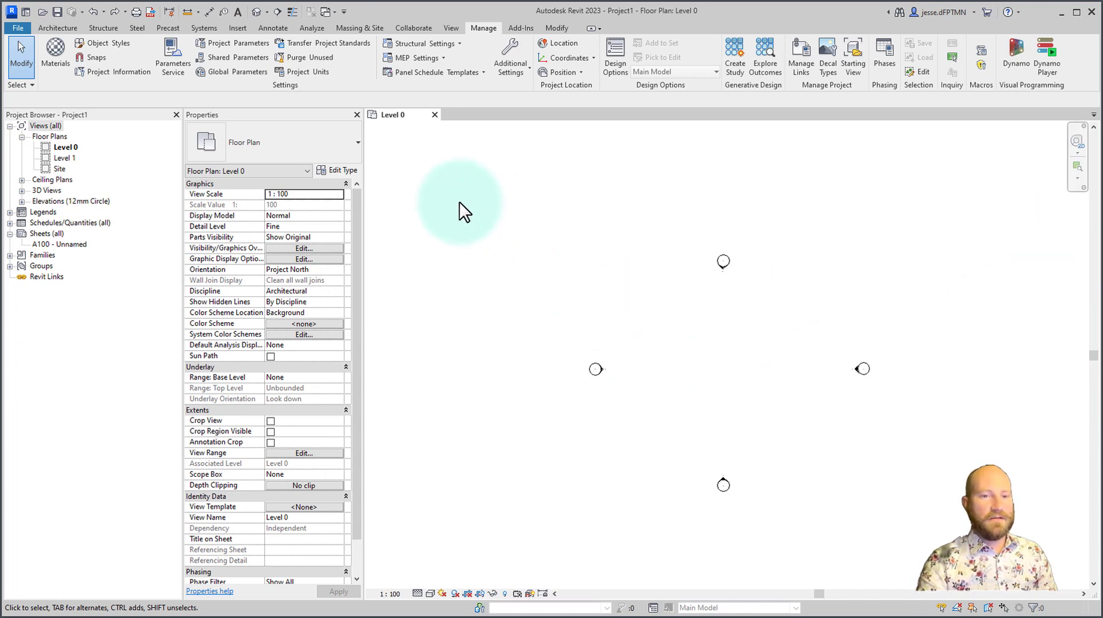
scroll(460, 202, "down", 1)
scroll(843, 488, "down", 2)
scroll(683, 502, "up", 2)
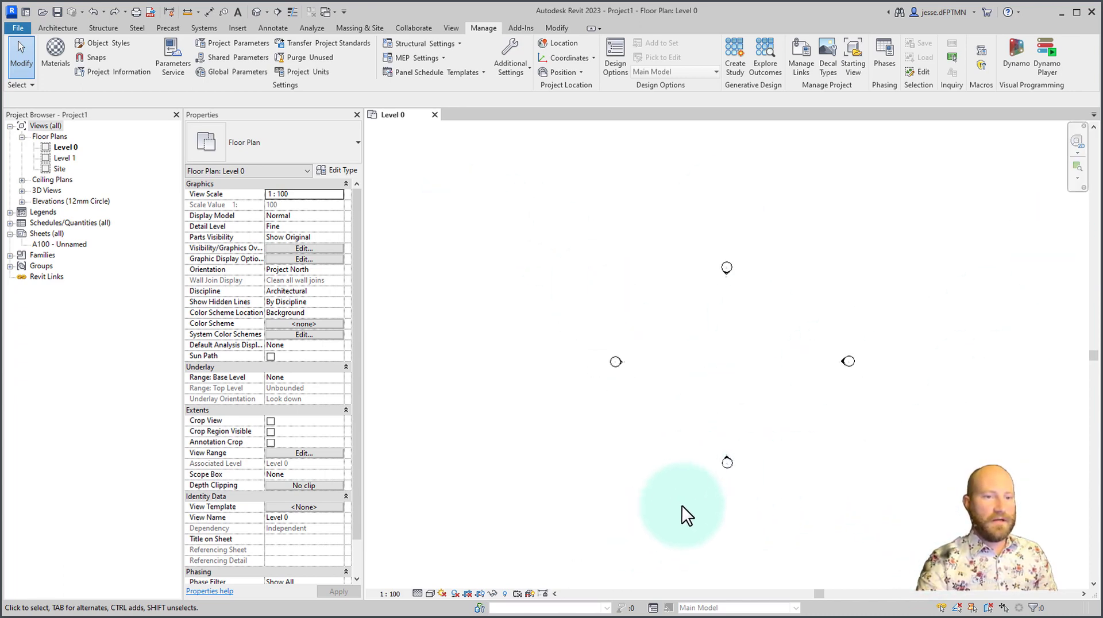
scroll(764, 489, "up", 3)
middle_click_drag(765, 389, 837, 387)
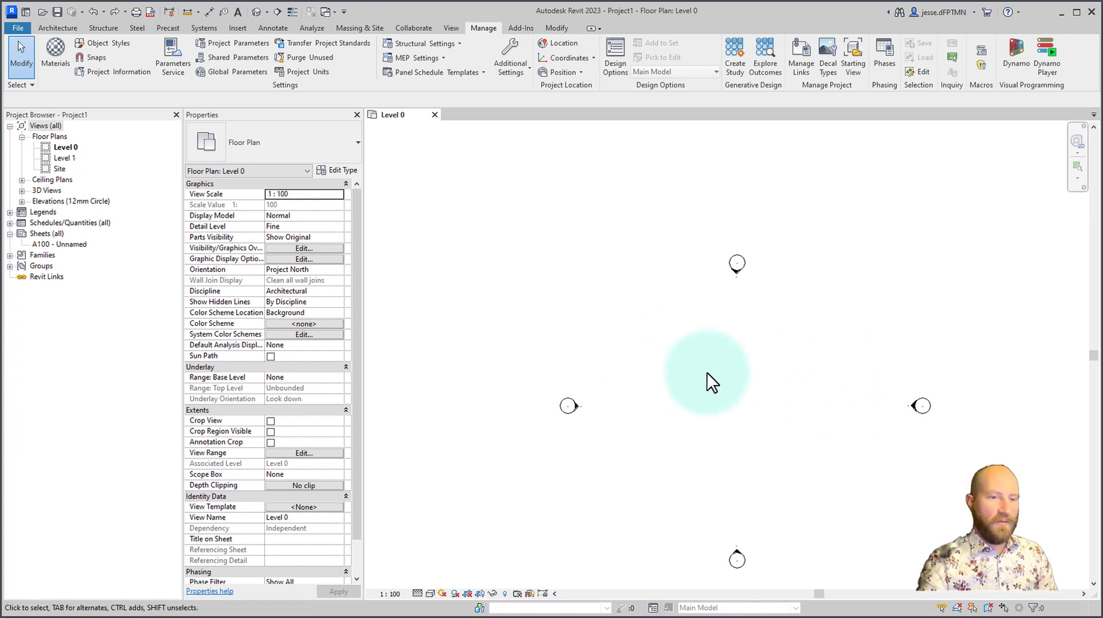
middle_click_drag(706, 372, 692, 323)
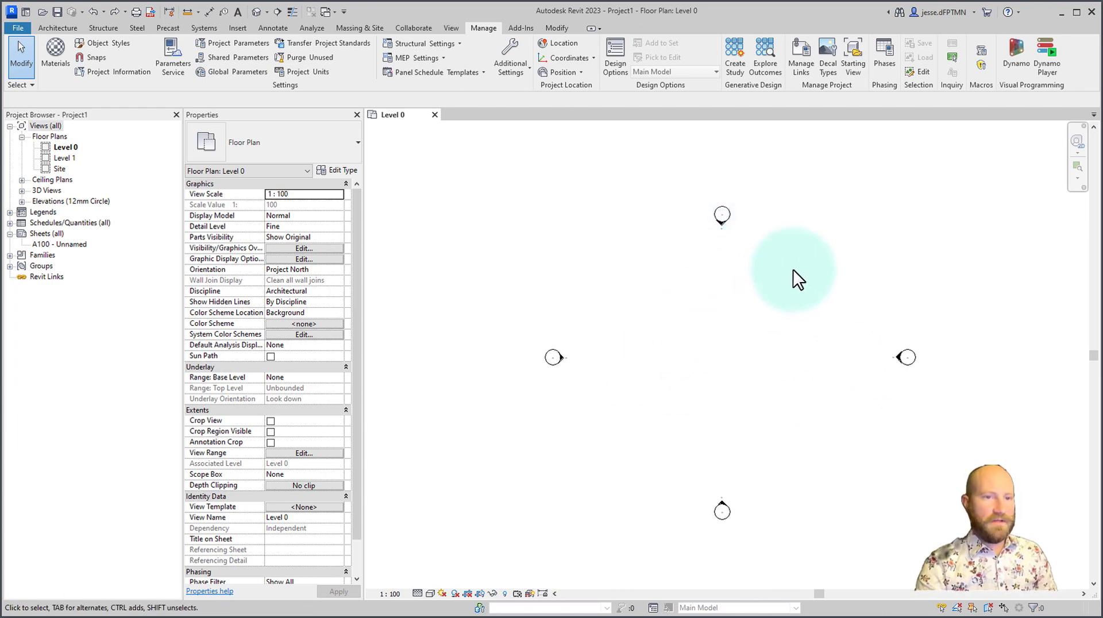
Inspect the west elevation marker up close, and zoom to fit all four markers in the view.
scroll(568, 386, "up", 5)
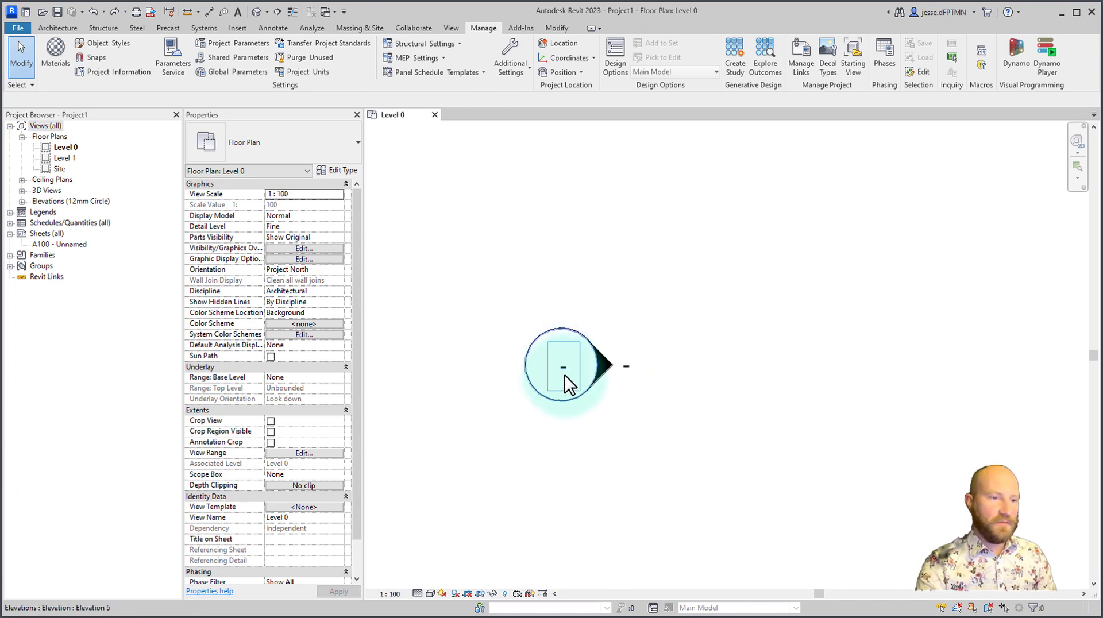
scroll(566, 374, "up", 4)
scroll(611, 347, "down", 1)
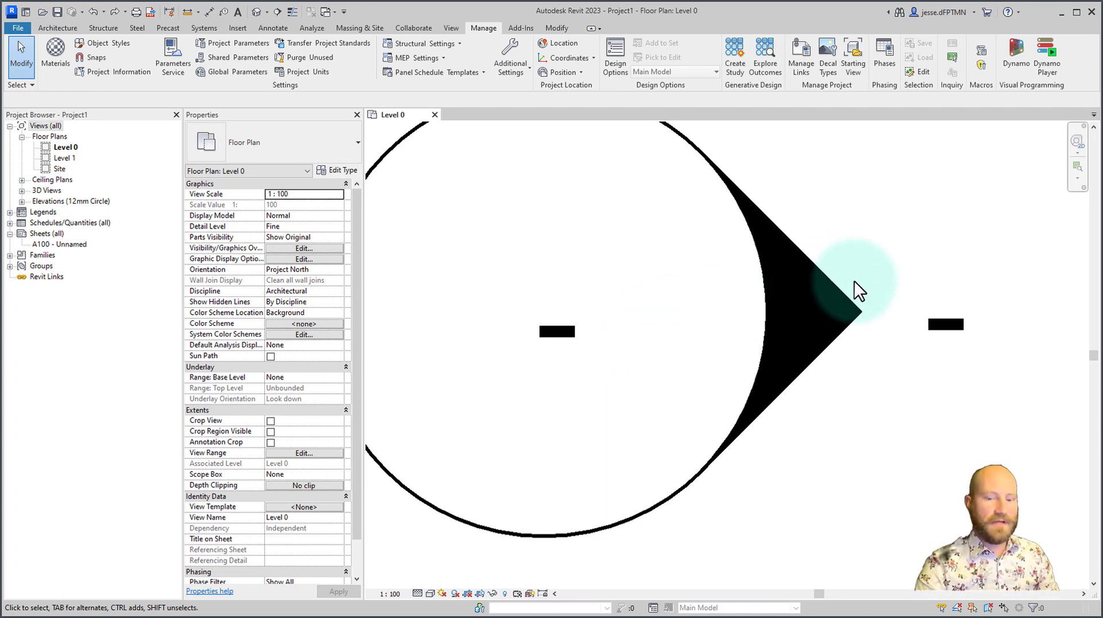
middle_click(902, 295)
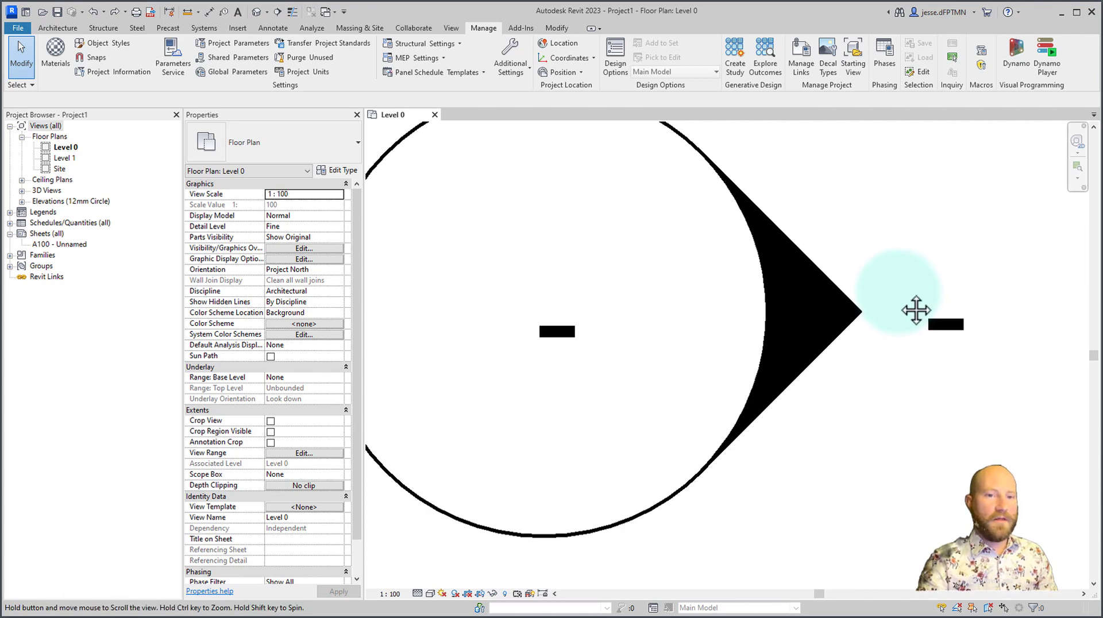
middle_click(902, 295)
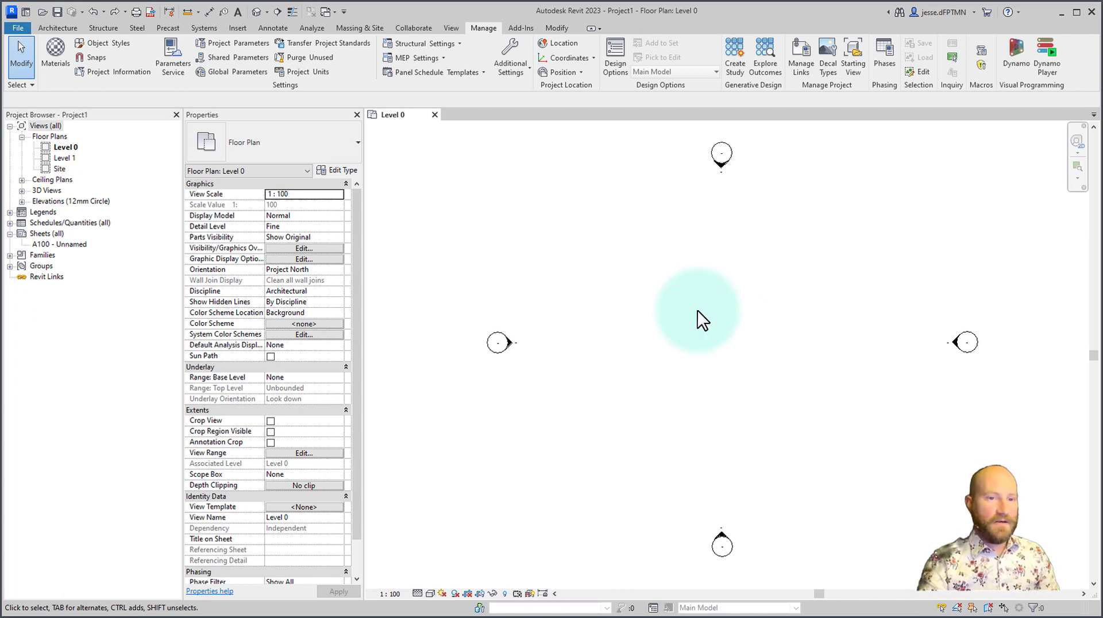
Inspect the north elevation marker up close, and restore the full view with the Zoom To Fit command.
scroll(741, 151, "up", 4)
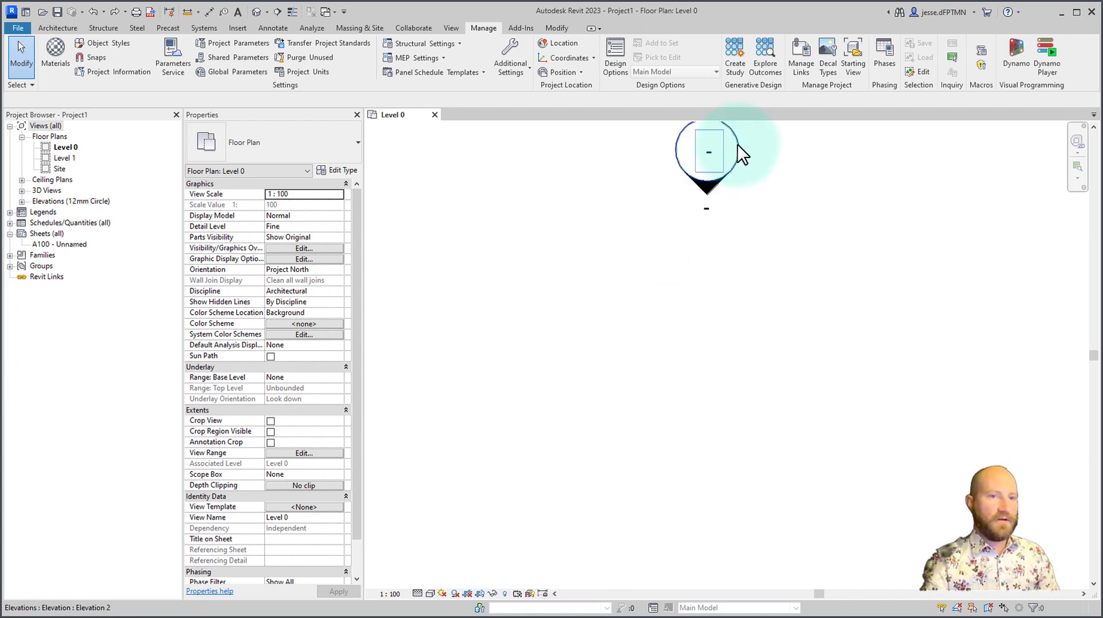
scroll(725, 145, "up", 5)
middle_click_drag(723, 231, 668, 325)
right_click(843, 242)
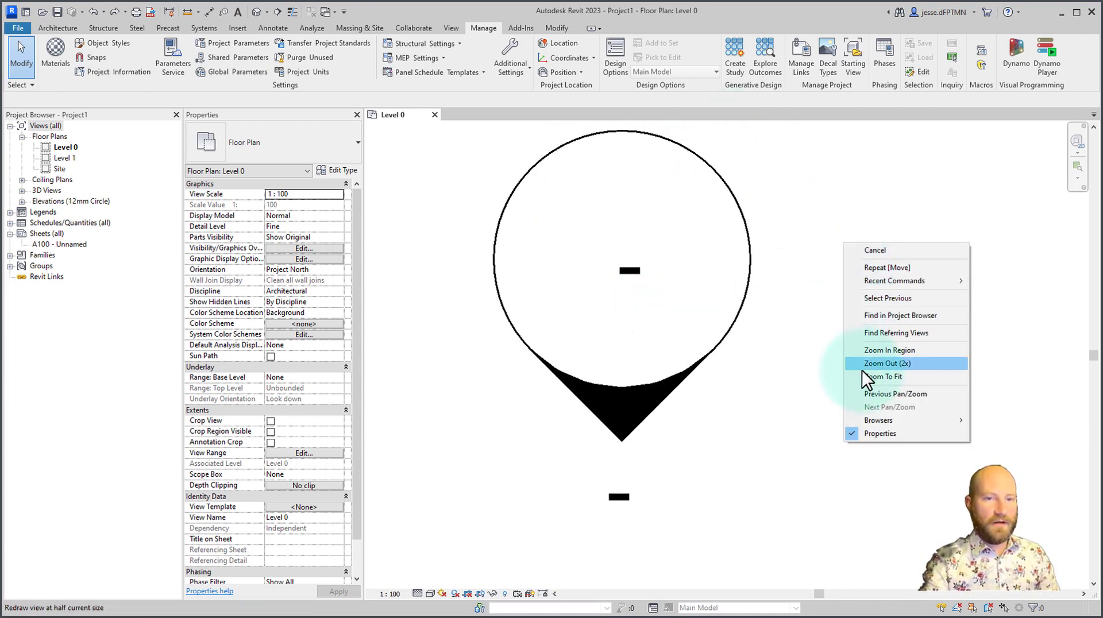
left_click(881, 377)
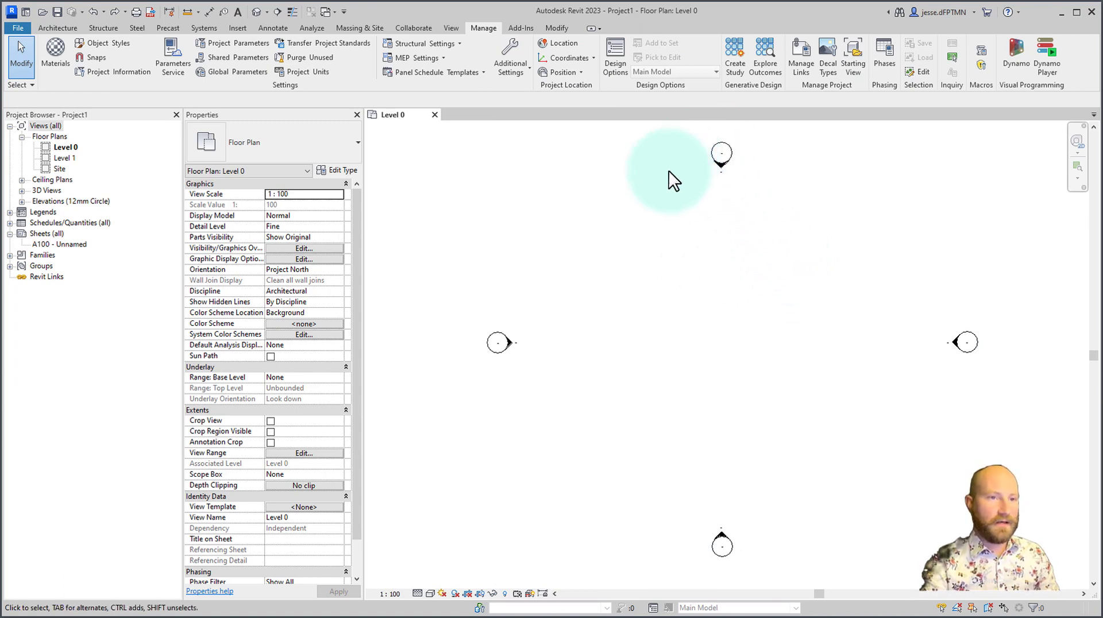
Magnify the area around the east elevation marker by repeatedly framing it with Zoom In Region.
right_click(756, 262)
left_click(804, 369)
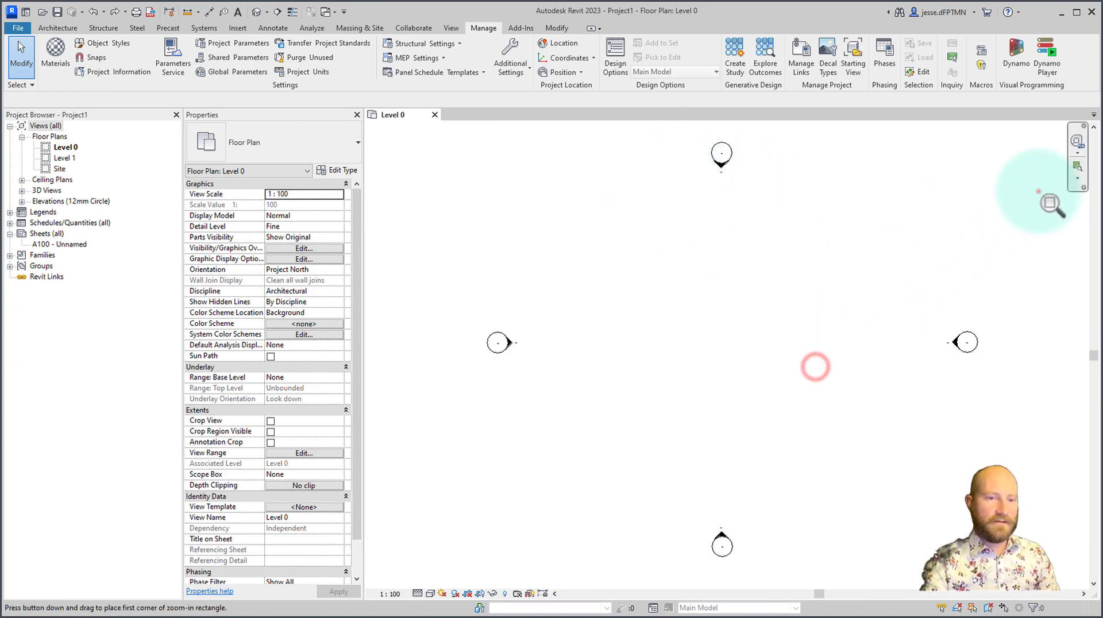
left_click_drag(1038, 191, 829, 457)
left_click_drag(859, 318, 765, 395)
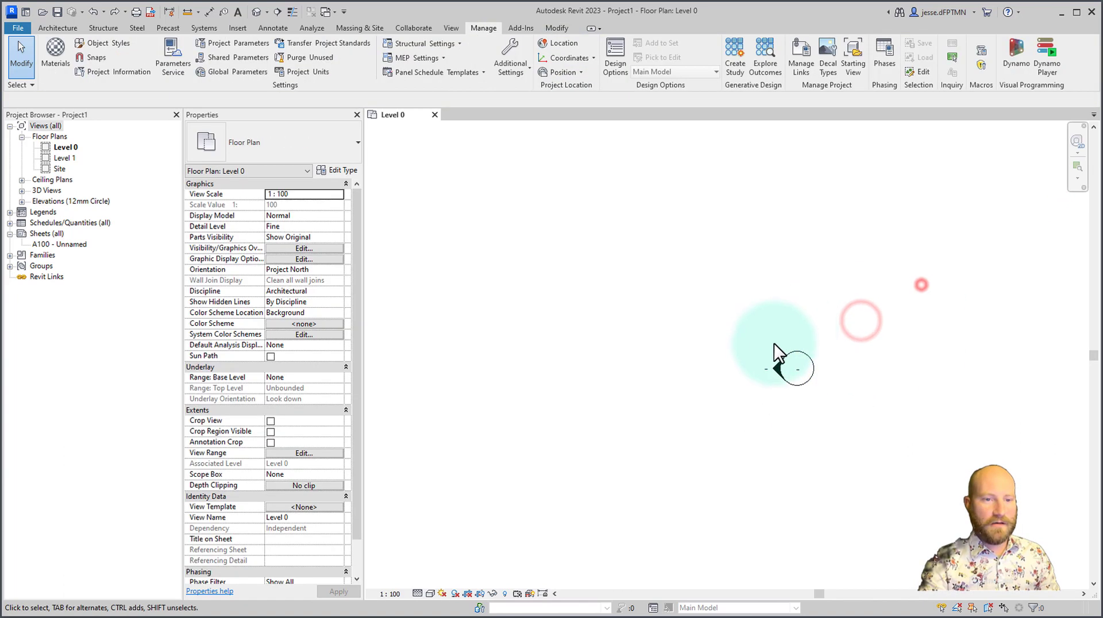
right_click(774, 343)
left_click(814, 449)
mouse_move(894, 285)
left_mouse_down()
mouse_move(652, 472)
mouse_move(739, 408)
left_mouse_up()
Reduce the magnification around the east elevation marker with Zoom Out (2x), and dismiss the remaining command options.
right_click(733, 242)
left_click(794, 358)
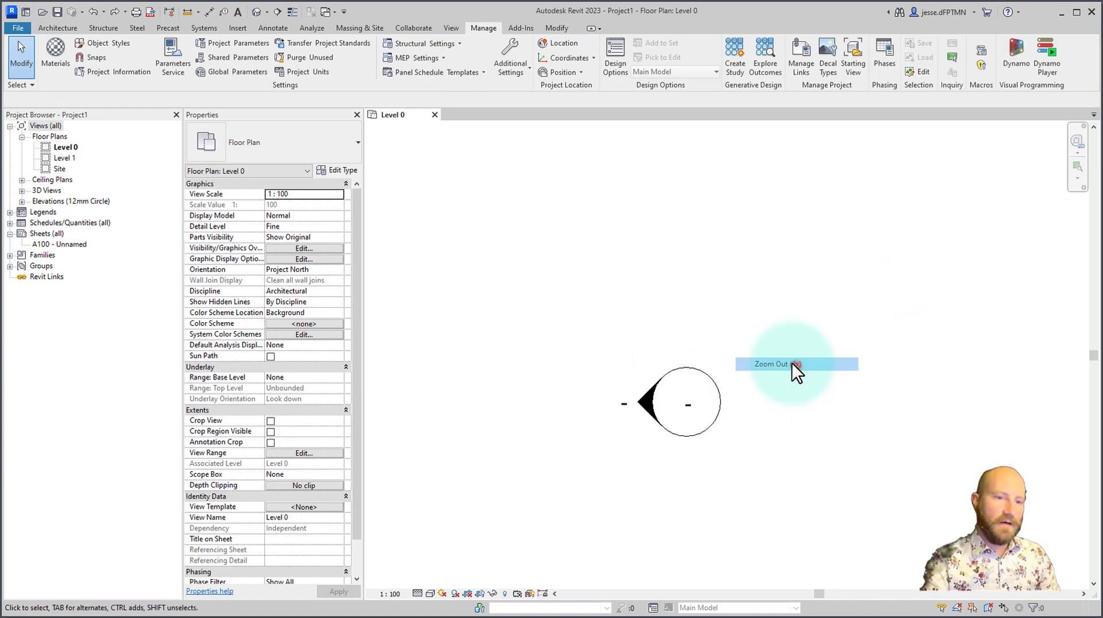
right_click(766, 310)
left_click(763, 339)
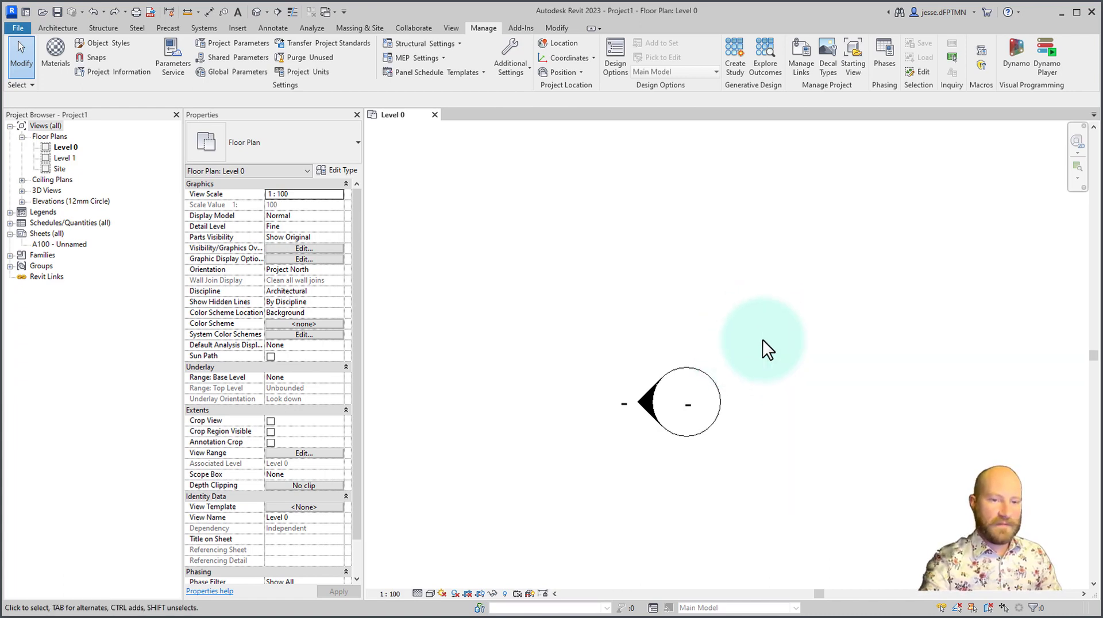
Pan and zoom back out from the east marker to view all four elevation markers in the floor plan.
middle_click_drag(591, 311, 947, 323)
scroll(696, 336, "down", 2)
scroll(694, 340, "down", 2)
middle_click_drag(694, 340, 877, 314)
scroll(769, 309, "down", 1)
middle_click_drag(746, 307, 710, 343)
scroll(741, 306, "up", 2)
scroll(750, 304, "down", 1)
scroll(697, 317, "up", 2)
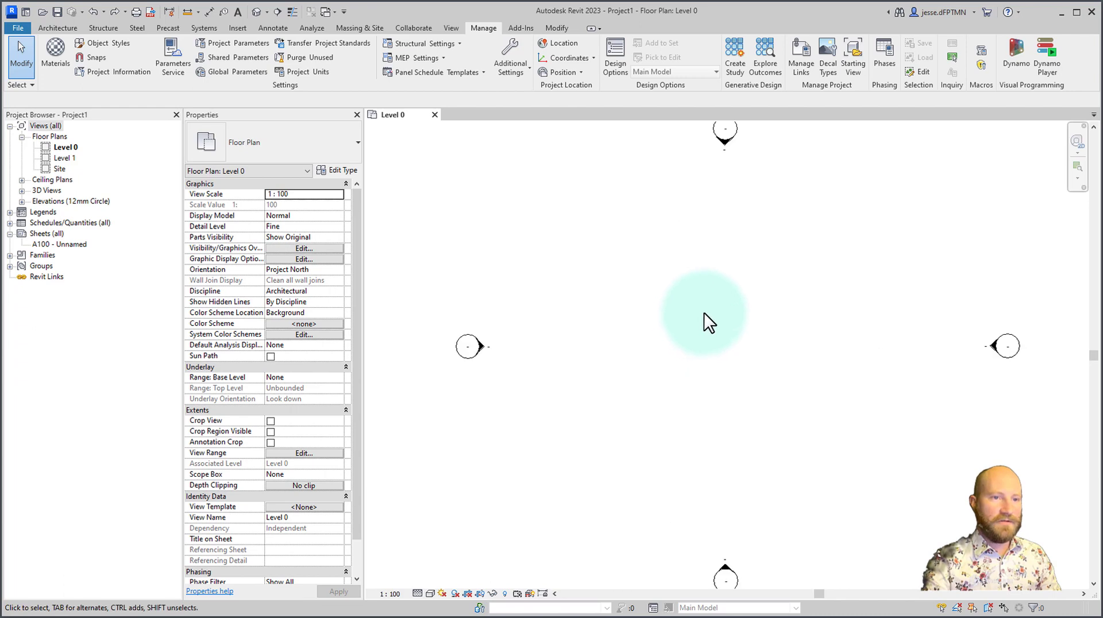
scroll(725, 312, "down", 1)
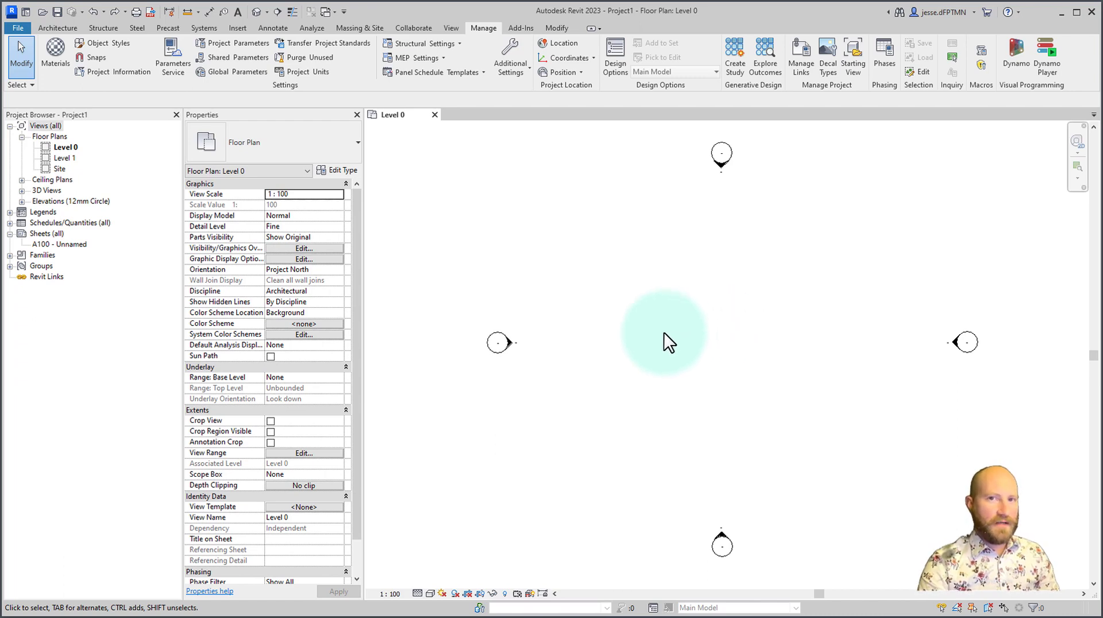
Create a rectangular floor about 16800 by 14300 mm between the four elevation markers on Level 0.
left_click(57, 28)
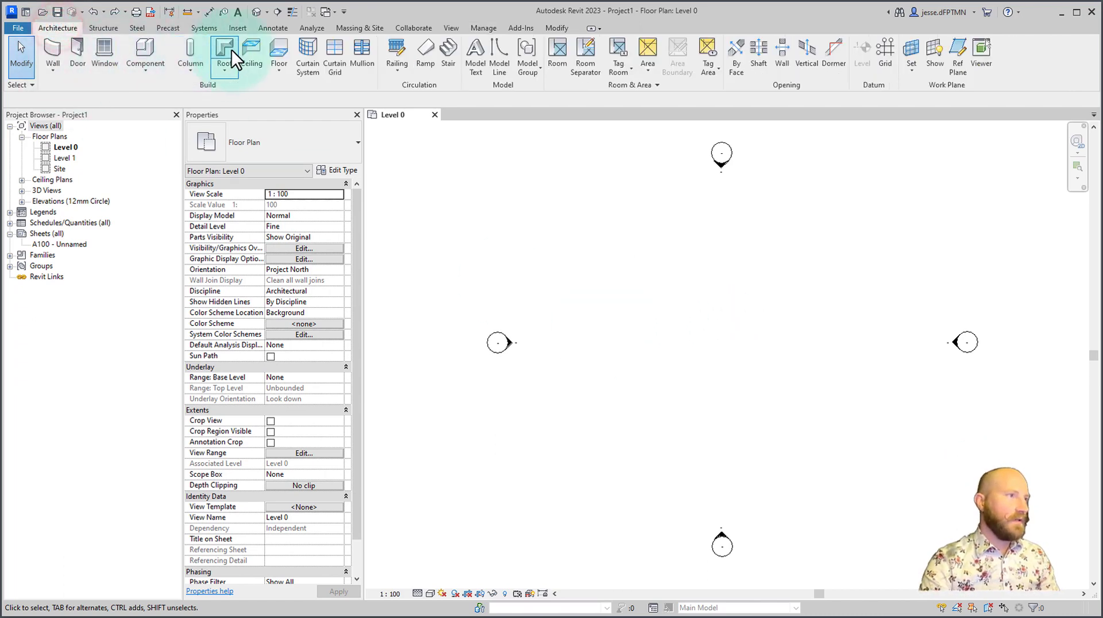
left_click(274, 55)
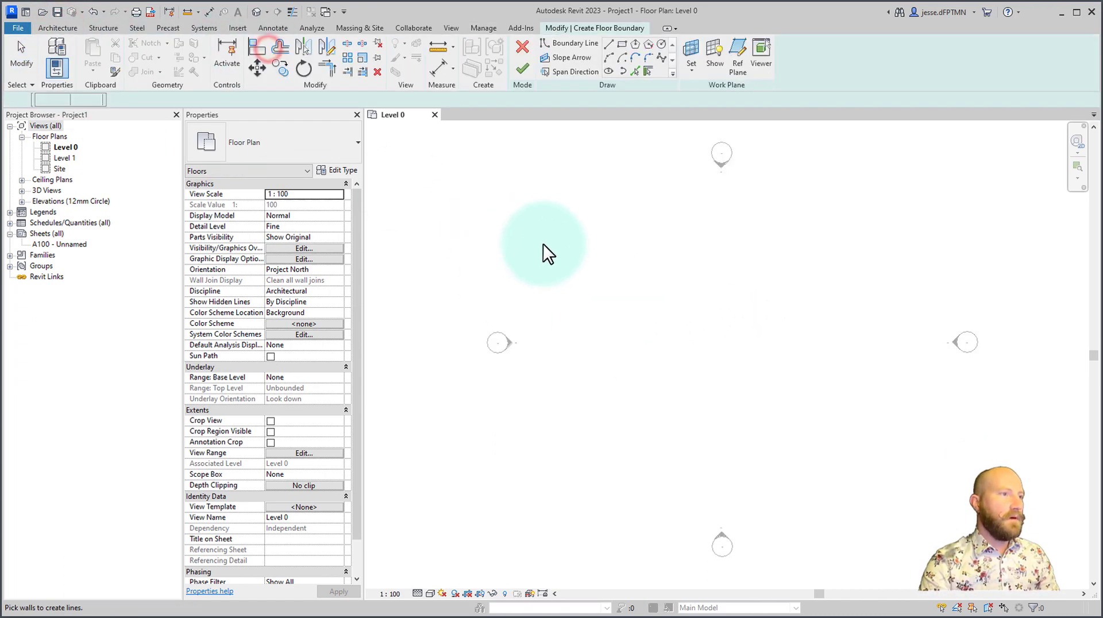
left_click(622, 44)
left_click(587, 223)
left_click(877, 470)
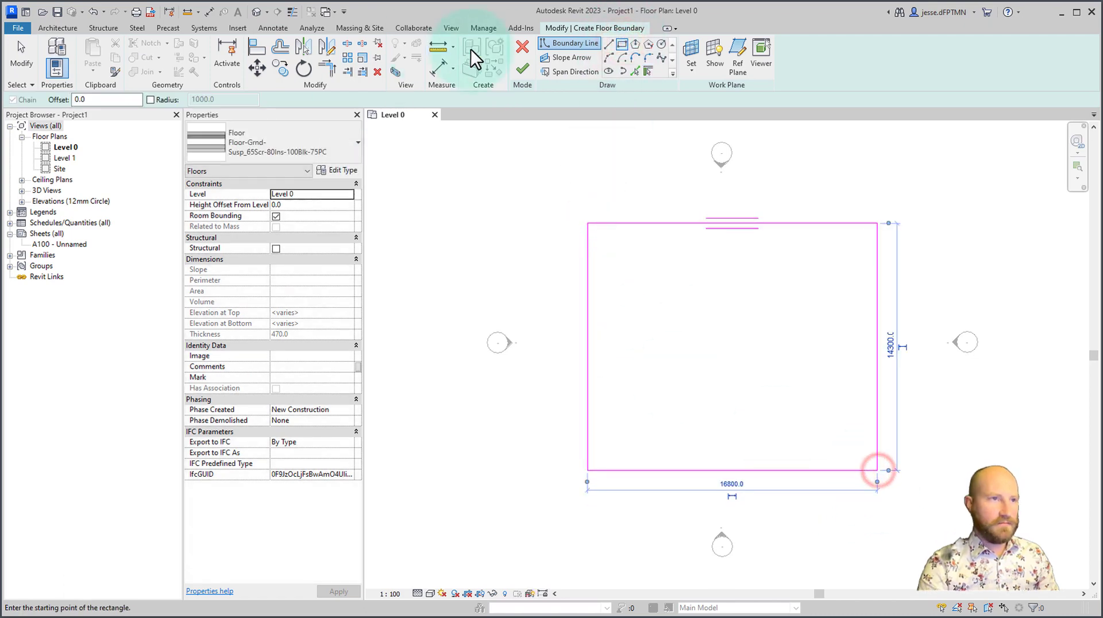
left_click(522, 69)
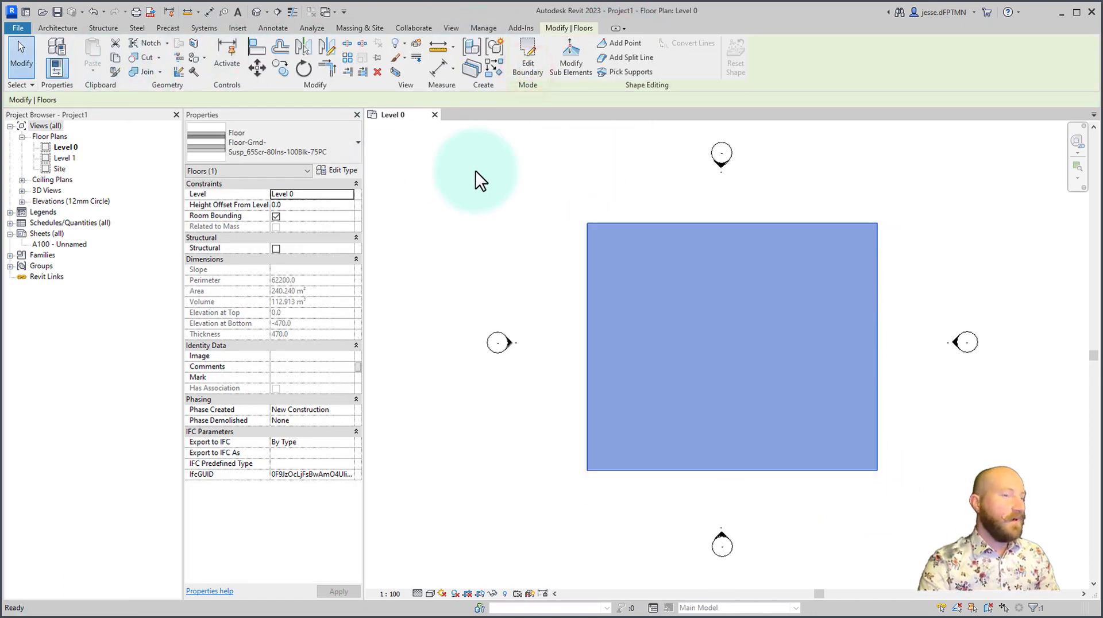
left_click(540, 183)
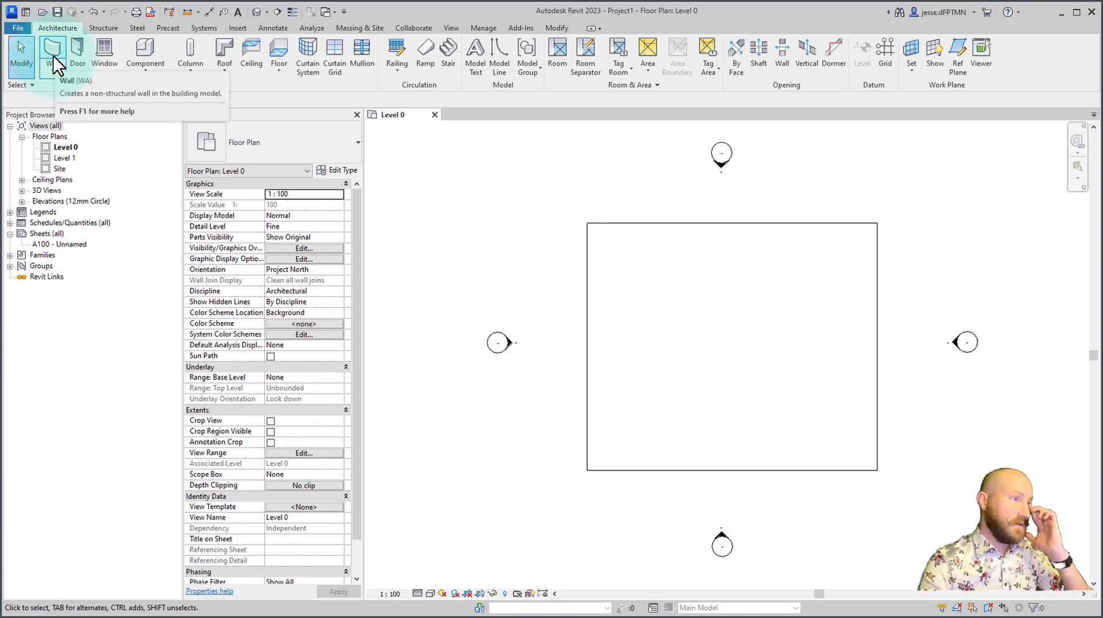
Draw a rectangle of exterior walls about 13510 by 10010 mm inside the floor's edges.
left_click(53, 50)
left_click(535, 46)
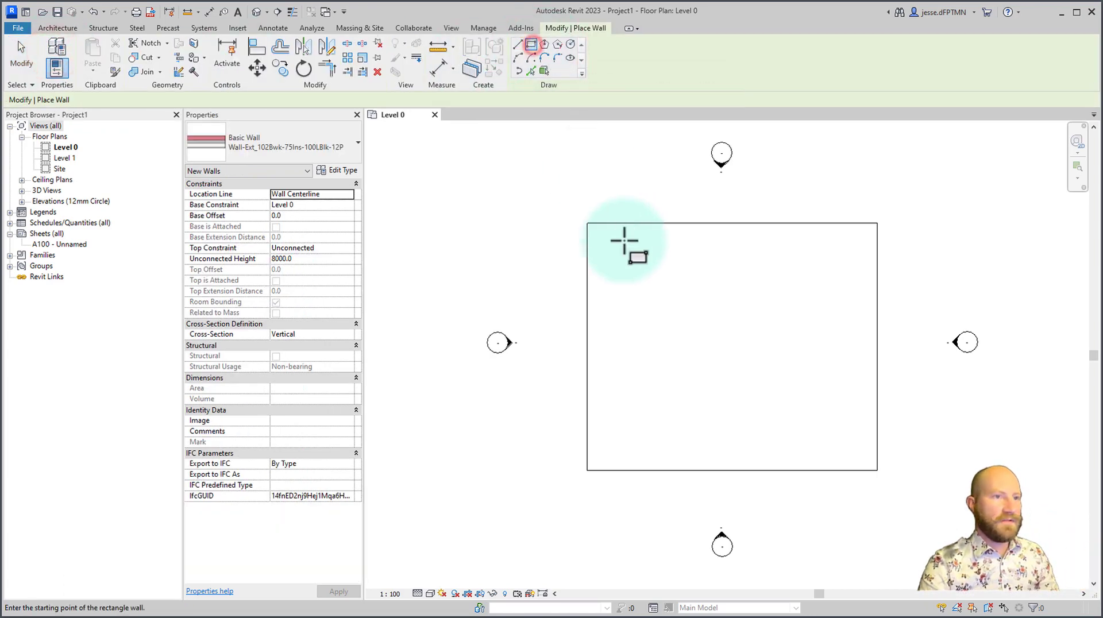
left_click(614, 251)
left_click(851, 443)
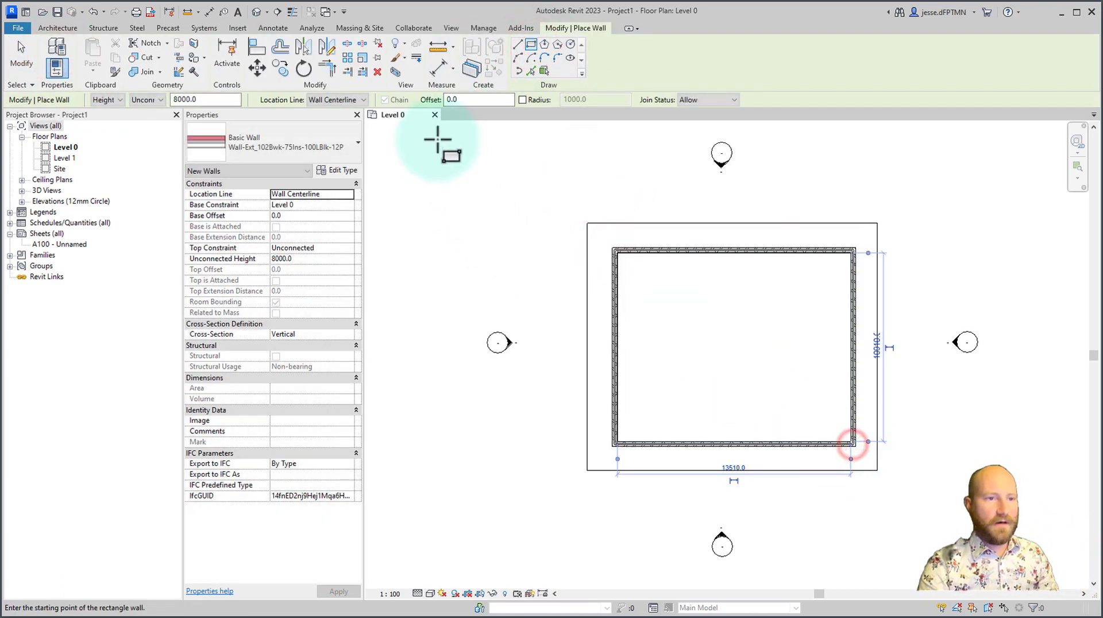
key("Escape")
Place a 1810x2110mm double flush door midway along the west wall, opening outward, 4550 mm from each end.
key("d")
key("r")
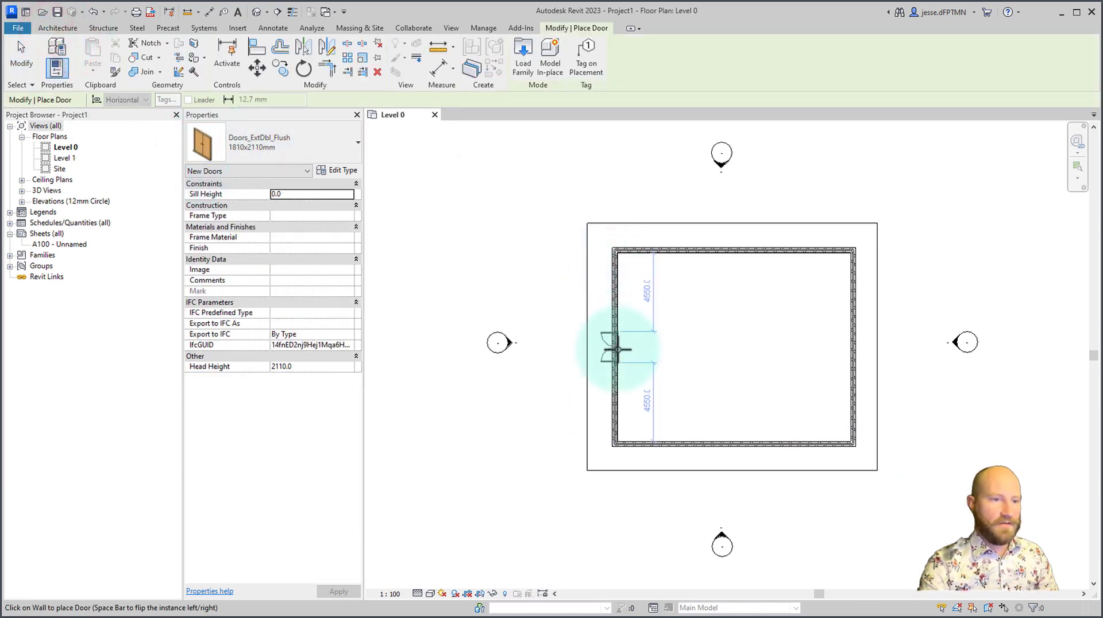
left_click(617, 348)
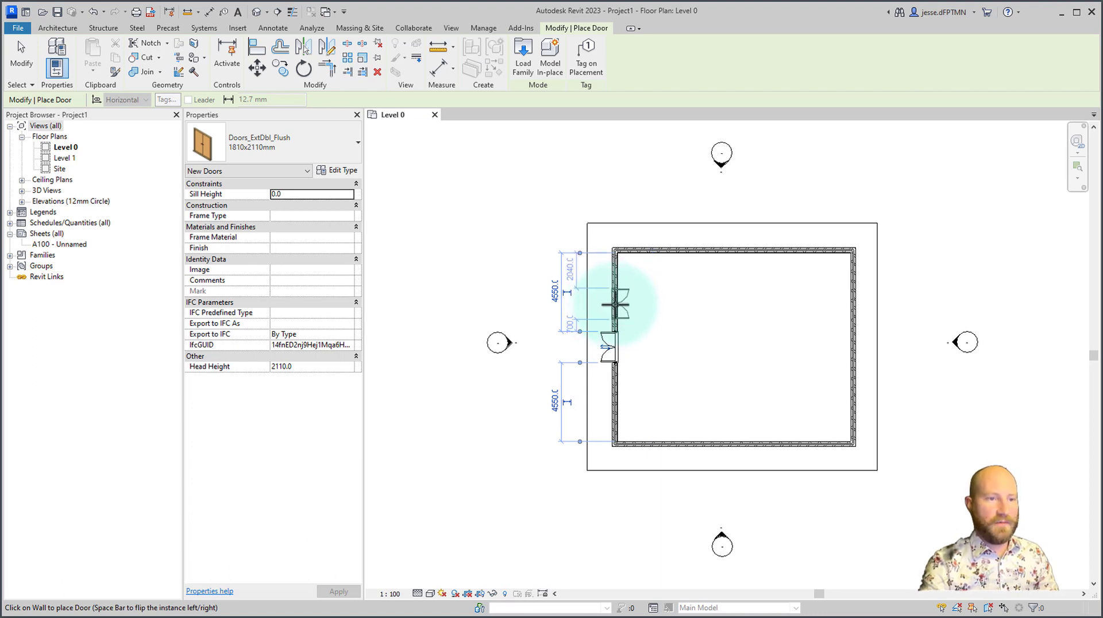
scroll(619, 314, "up", 3)
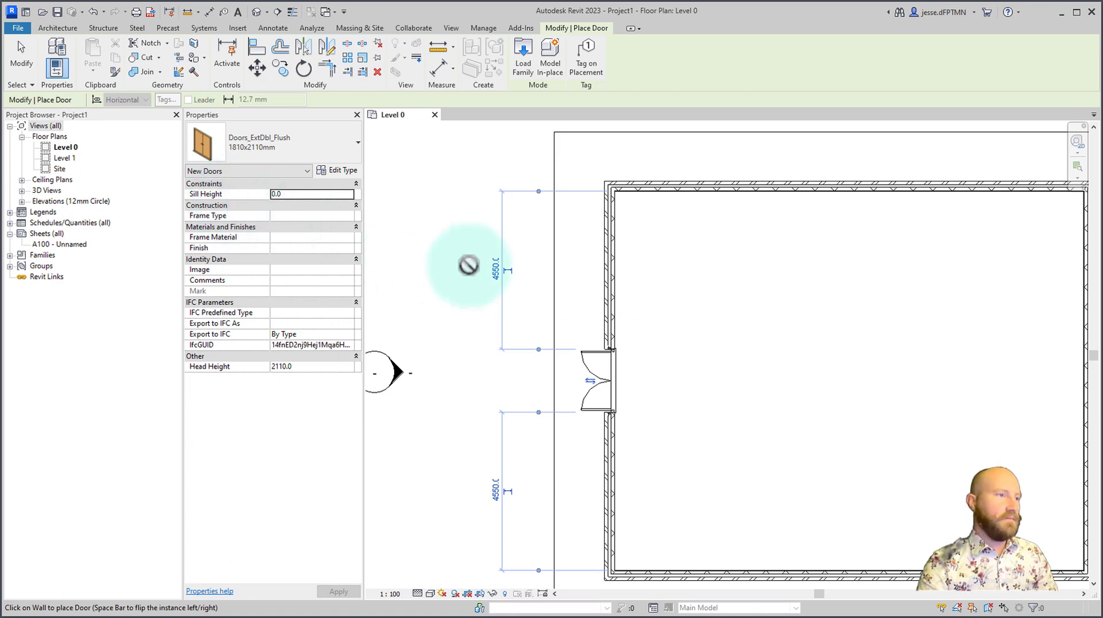
scroll(480, 264, "down", 3)
key("Escape")
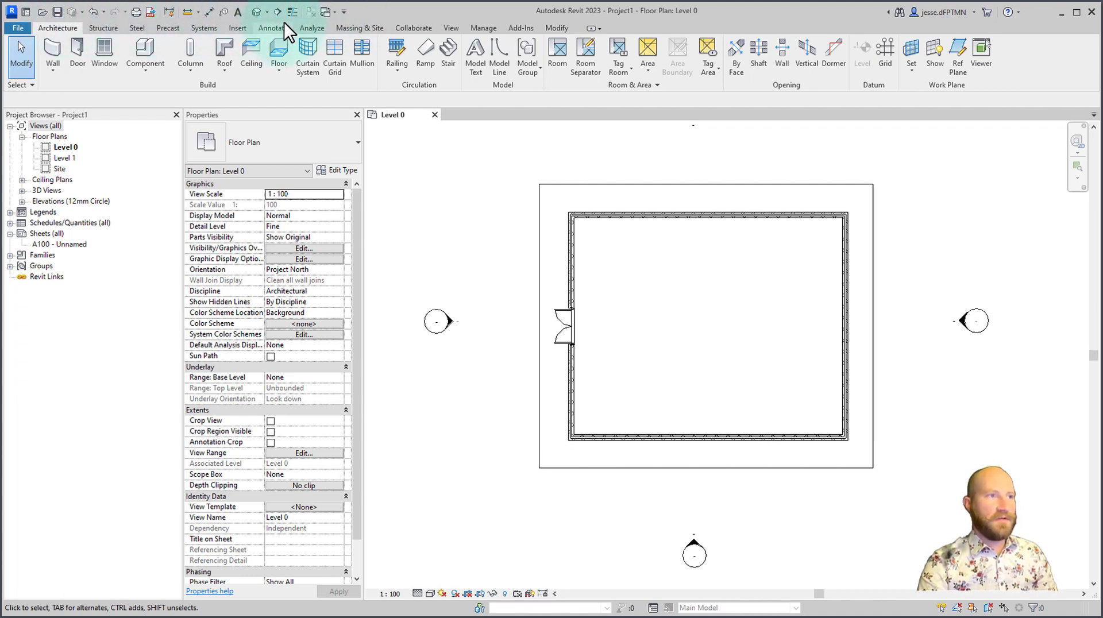
Open the default 3D view, orbit to the wall with the door, and inspect the door up close.
left_click(255, 12)
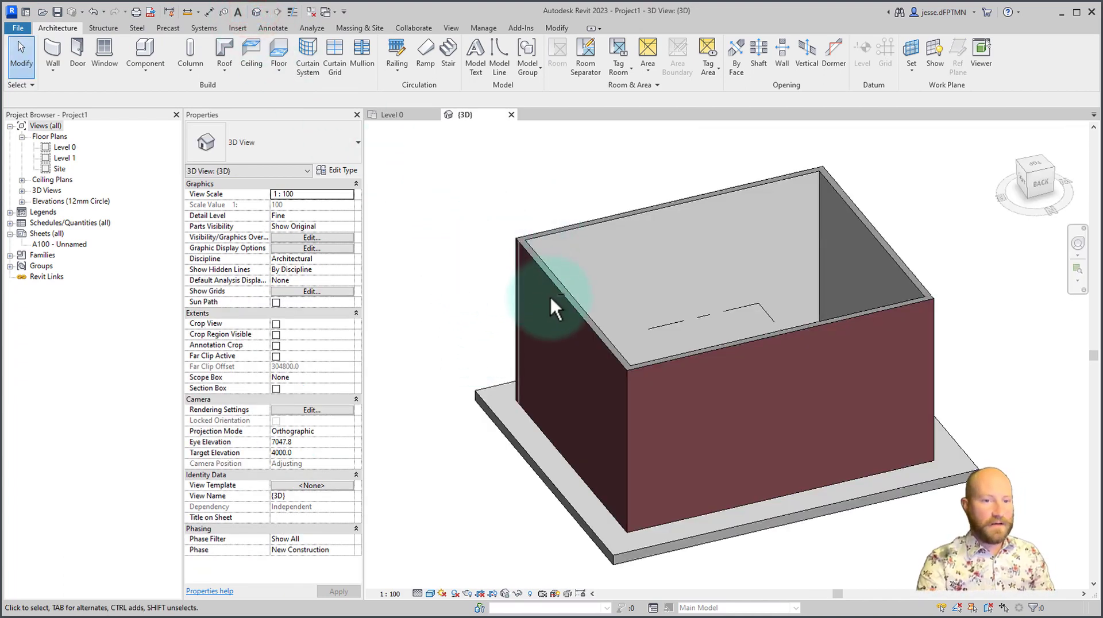
middle_click_drag(568, 311, 997, 357, "shift")
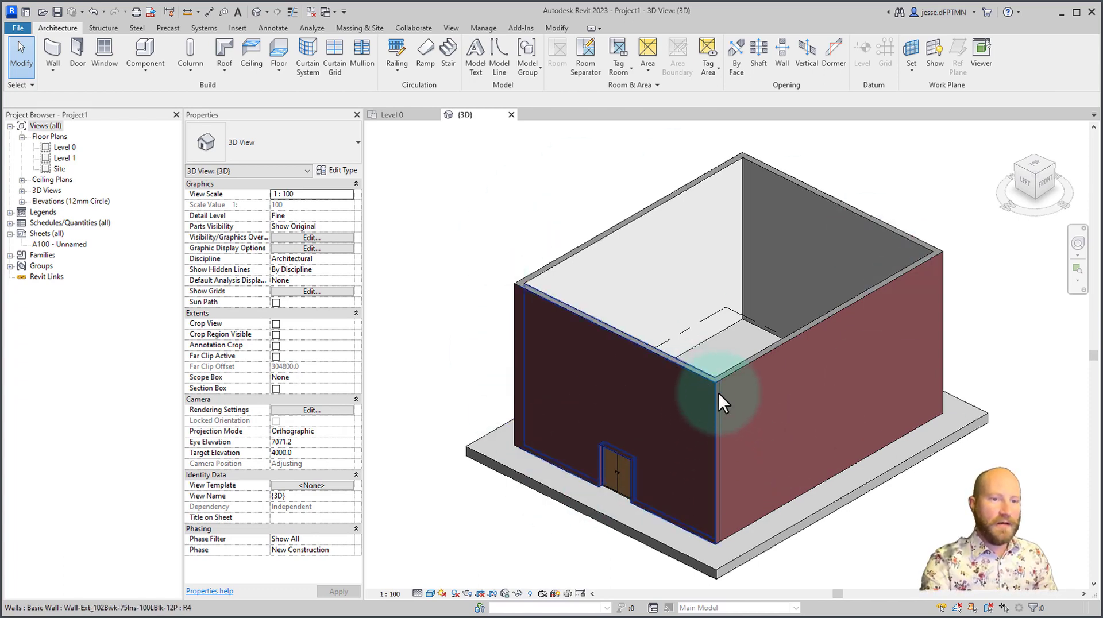
scroll(635, 491, "up", 2)
scroll(563, 491, "up", 4)
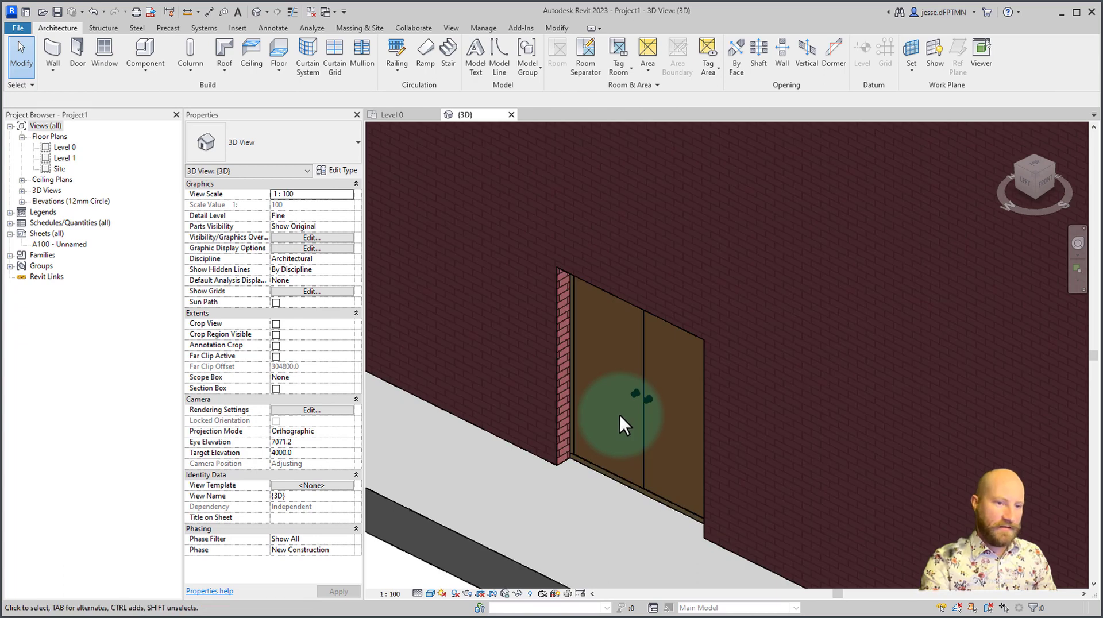
middle_click(619, 414)
middle_click(508, 378)
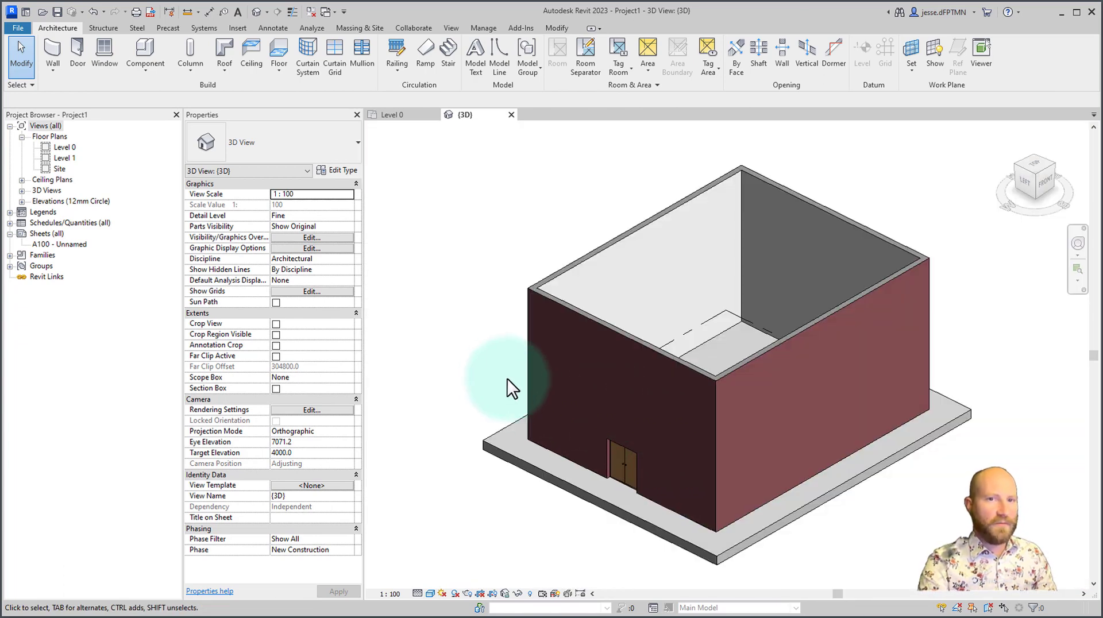
middle_click_drag(502, 380, 460, 353)
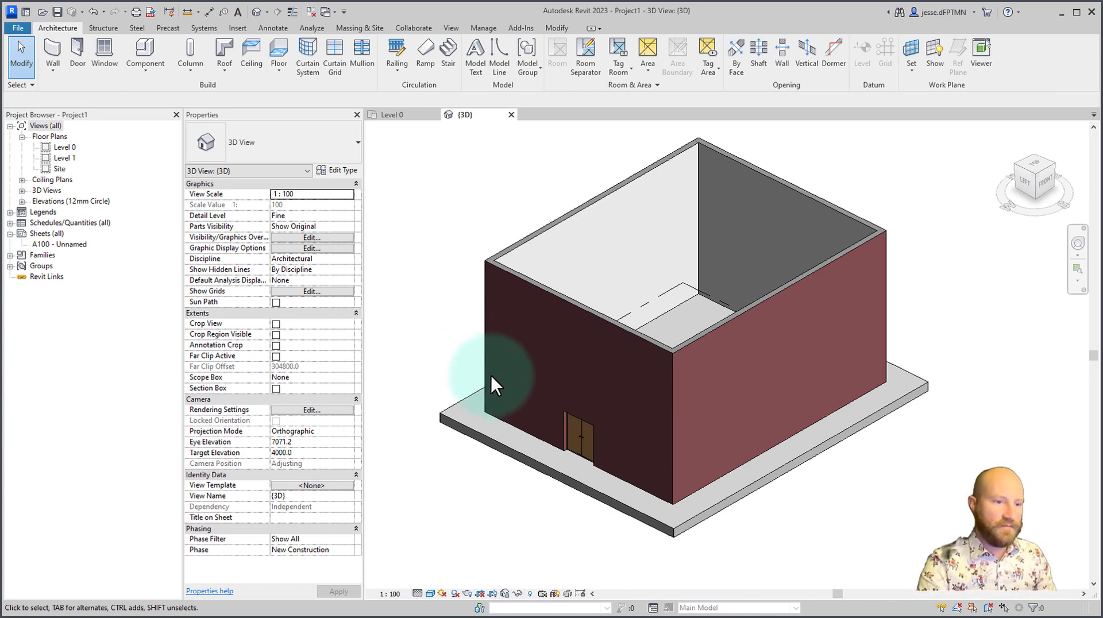
scroll(647, 381, "up", 5)
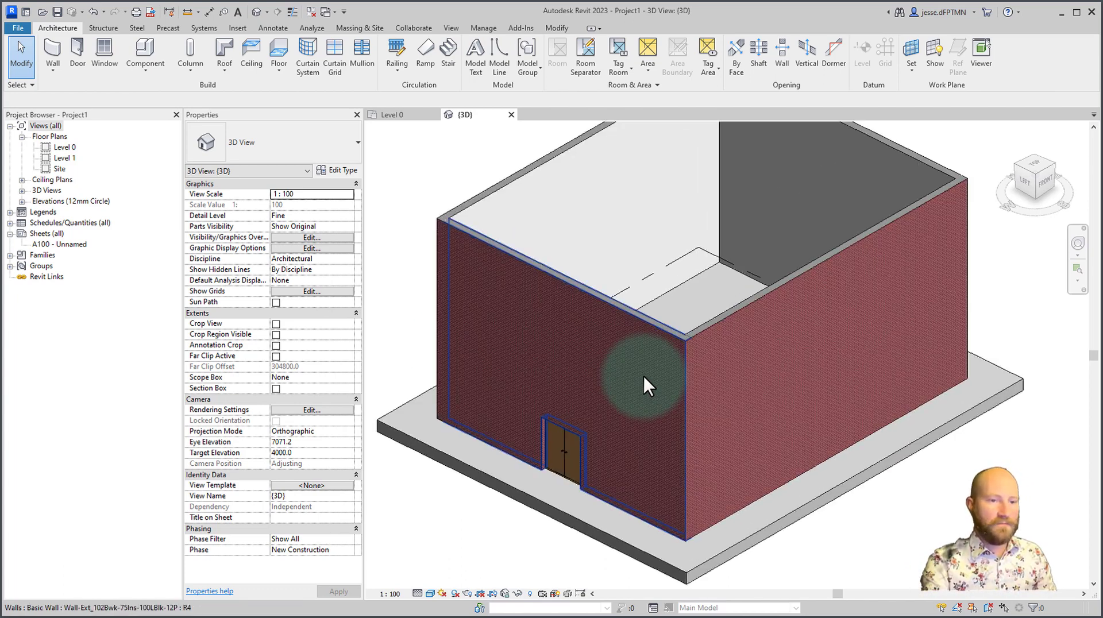
scroll(485, 450, "down", 6)
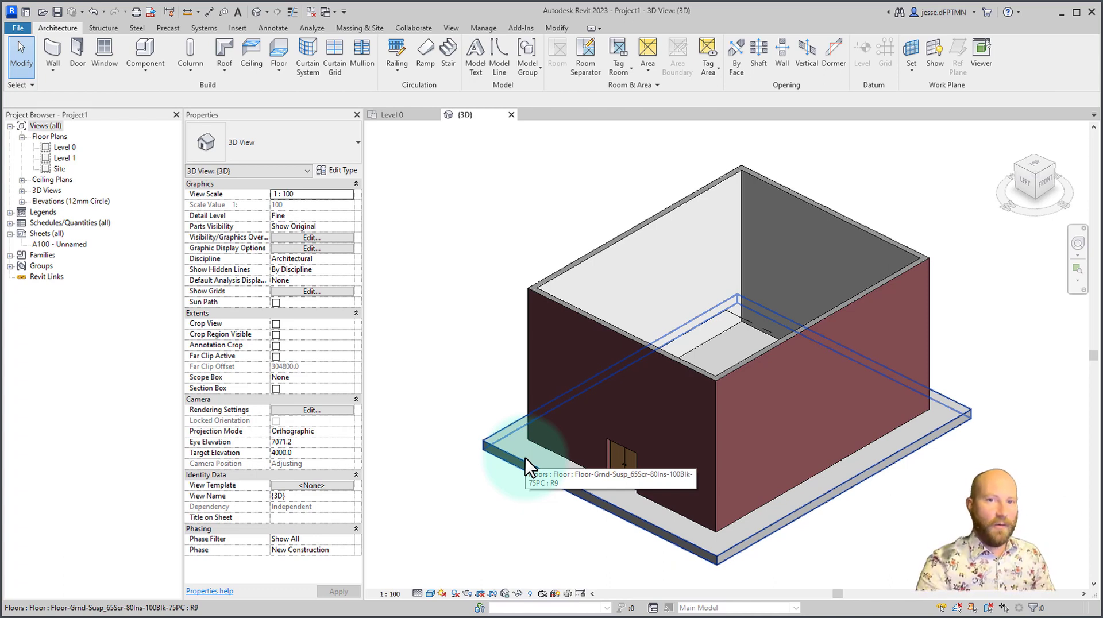
Orbit the 3D model around the selected door, clear the selection, and examine the wall and floor corner up close.
left_click(625, 466)
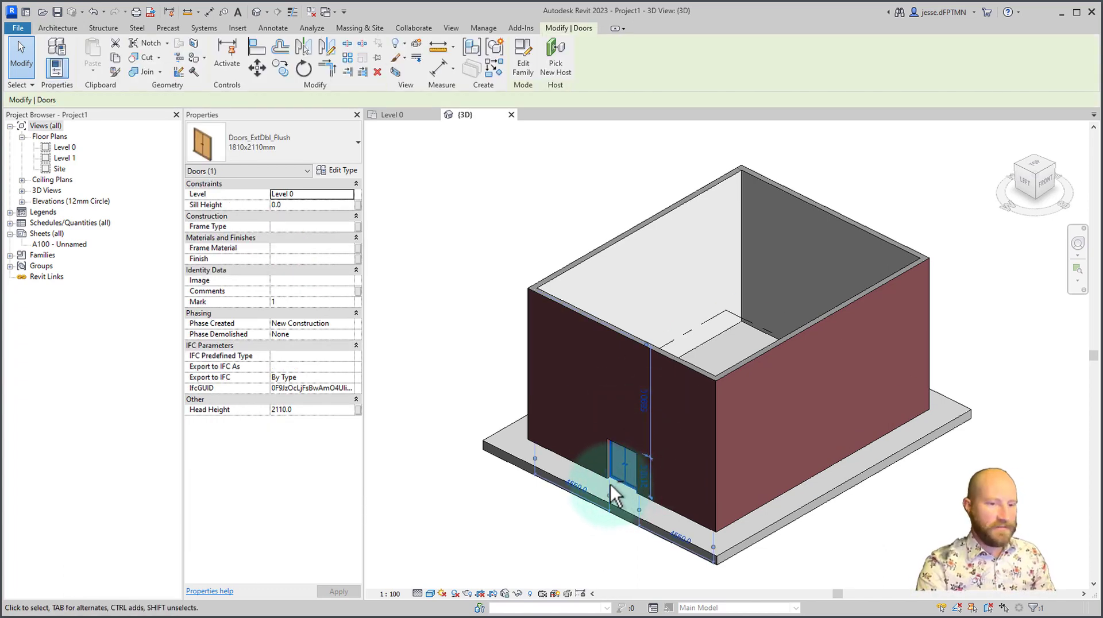
middle_click_drag(686, 467, 947, 439, "shift")
left_click(943, 431)
scroll(948, 368, "up", 5)
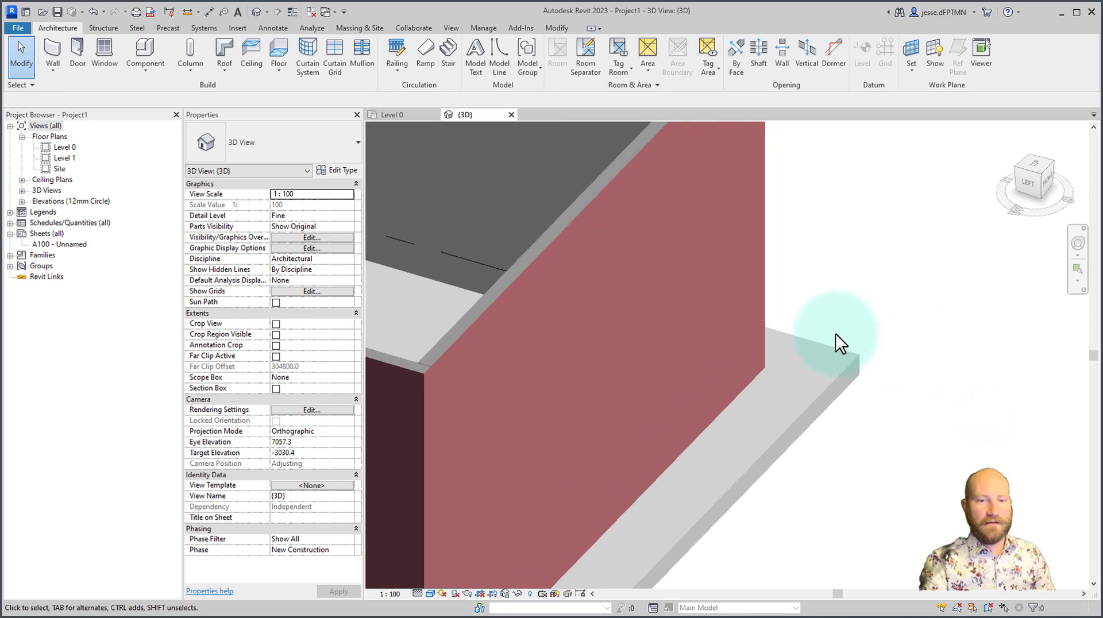
scroll(632, 411, "up", 4)
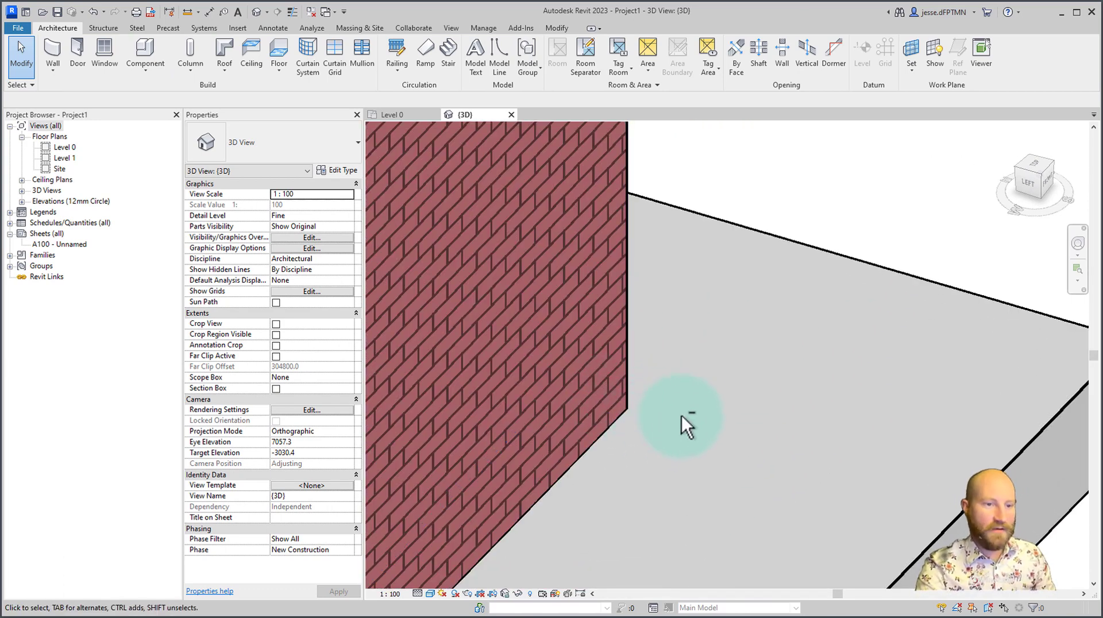
middle_click_drag(681, 416, 870, 316, "shift")
scroll(583, 385, "down", 10)
scroll(870, 316, "up", 2)
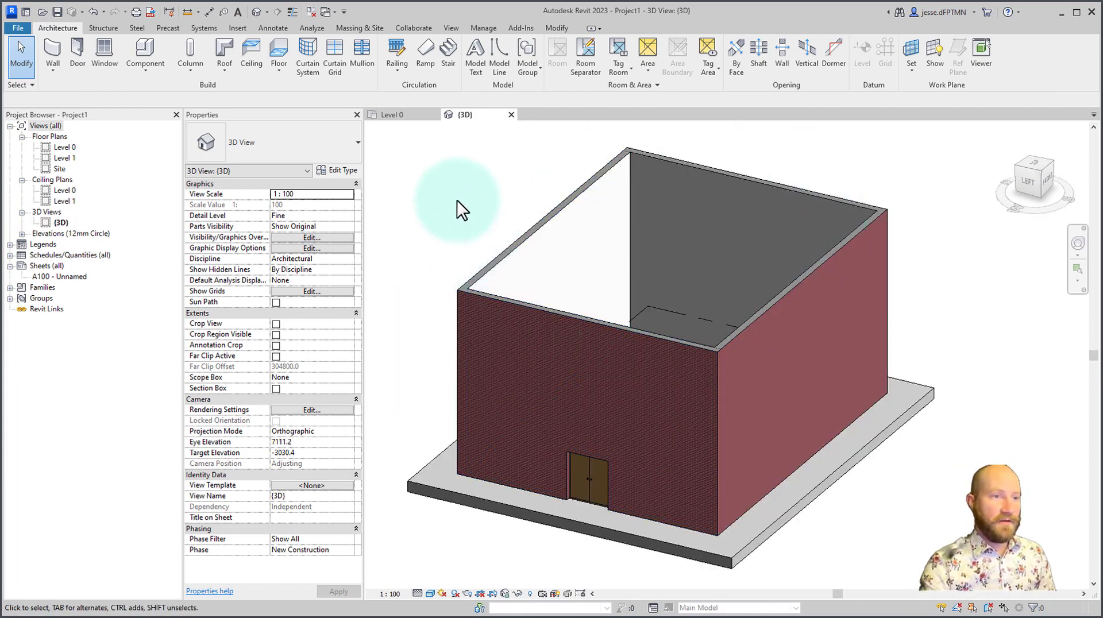
Switch back and forth between the Level 0 floor plan and the 3D view, ending on the plan.
left_click(390, 116)
left_click(464, 117)
left_click(408, 116)
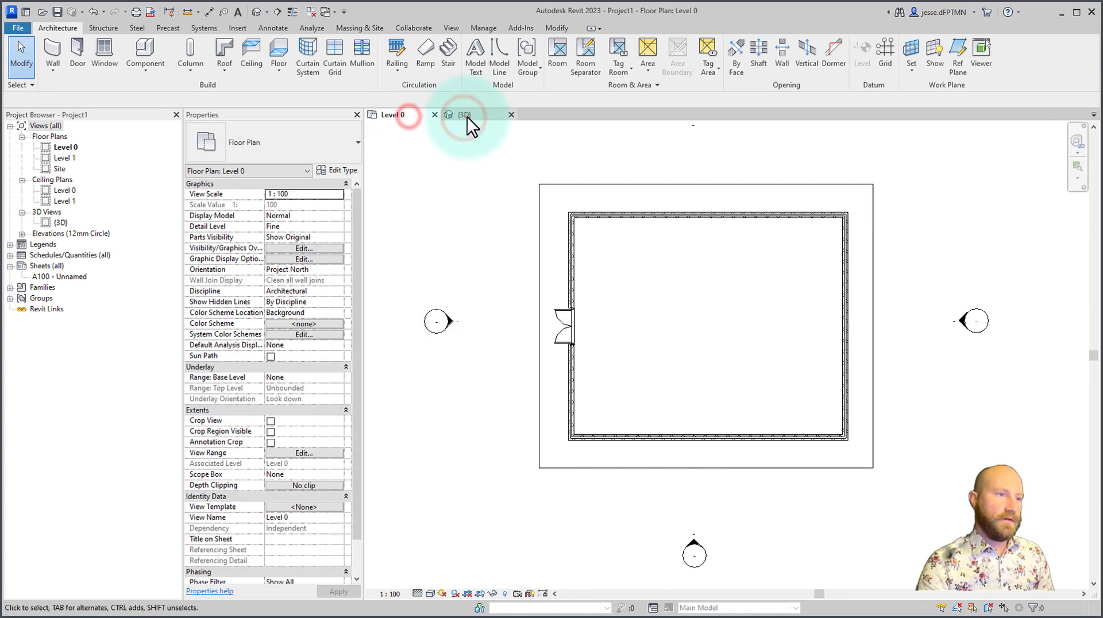
left_click(467, 116)
left_click(409, 115)
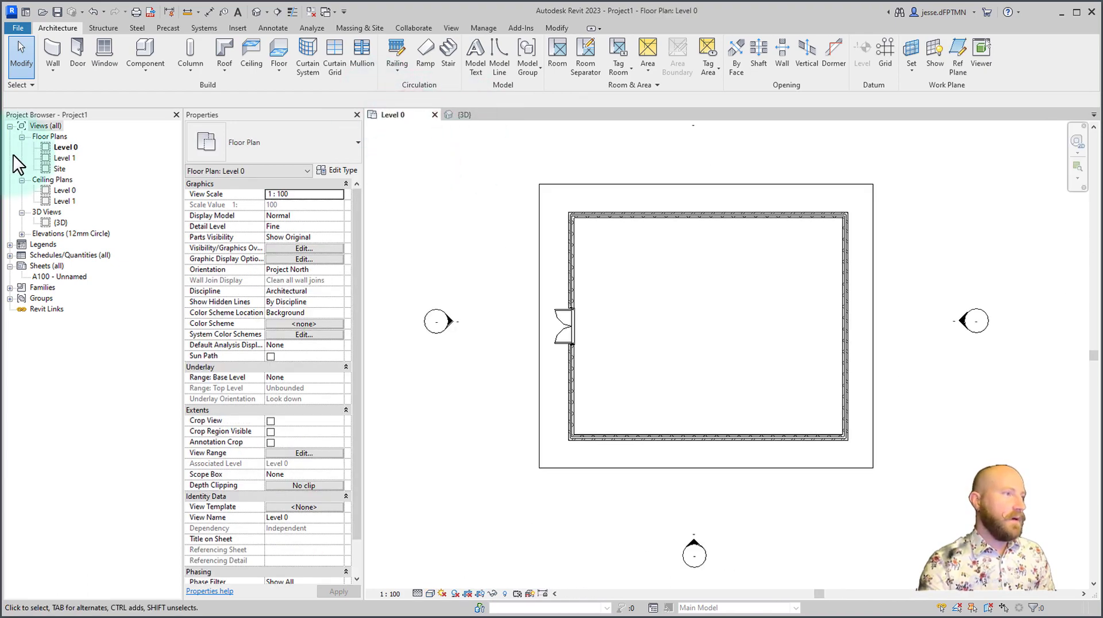
Open the Level 1 and Site floor plans, the Level 0 ceiling plan, and the West elevation from its marker.
double_click(59, 157)
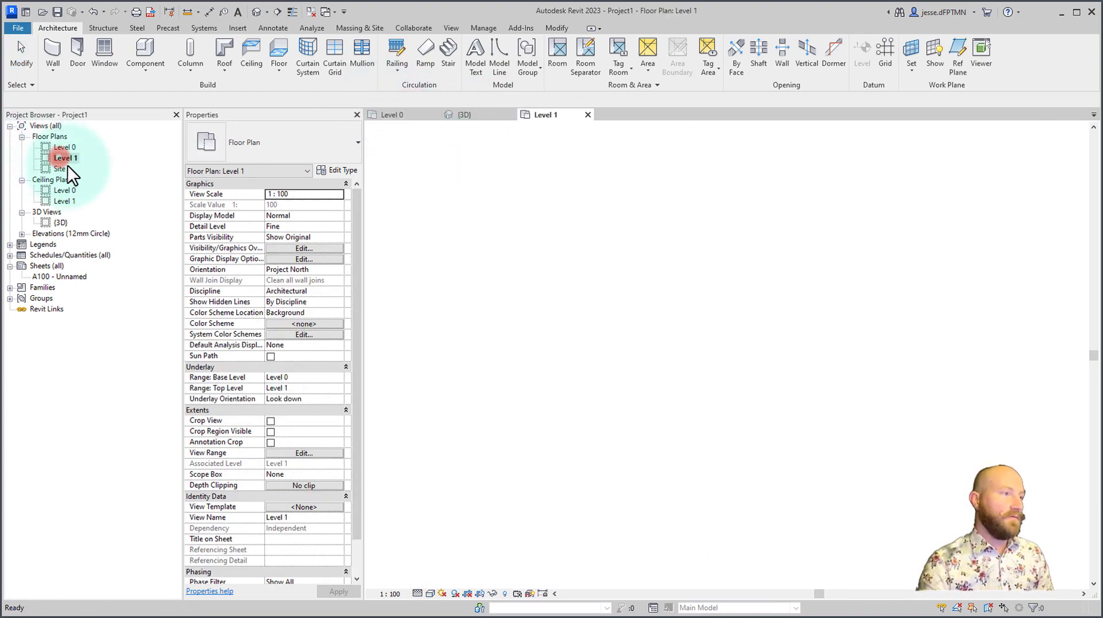
double_click(66, 168)
double_click(62, 190)
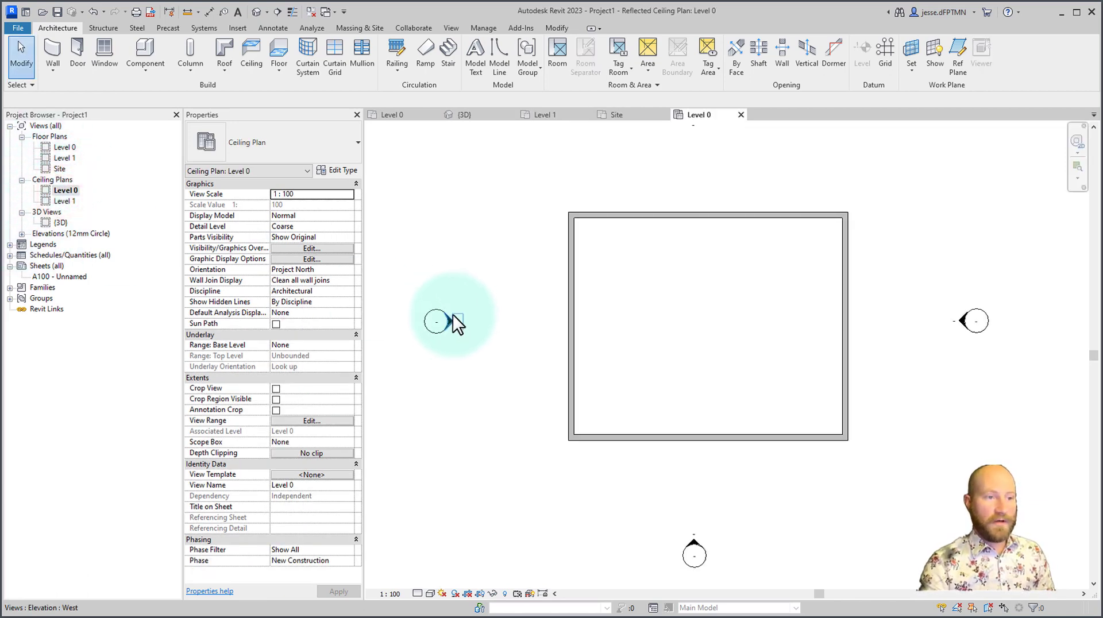
double_click(453, 322)
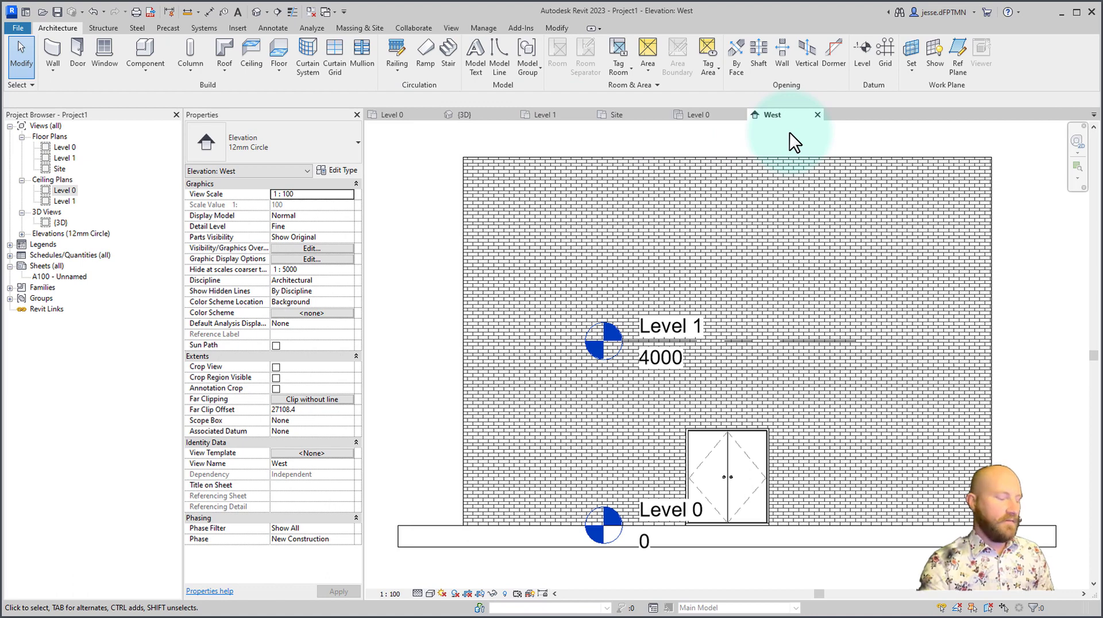
Cycle forward through all the open views, comparing the plans, 3D view and West elevation.
key("ctrl+Tab")
key("ctrl+Tab")
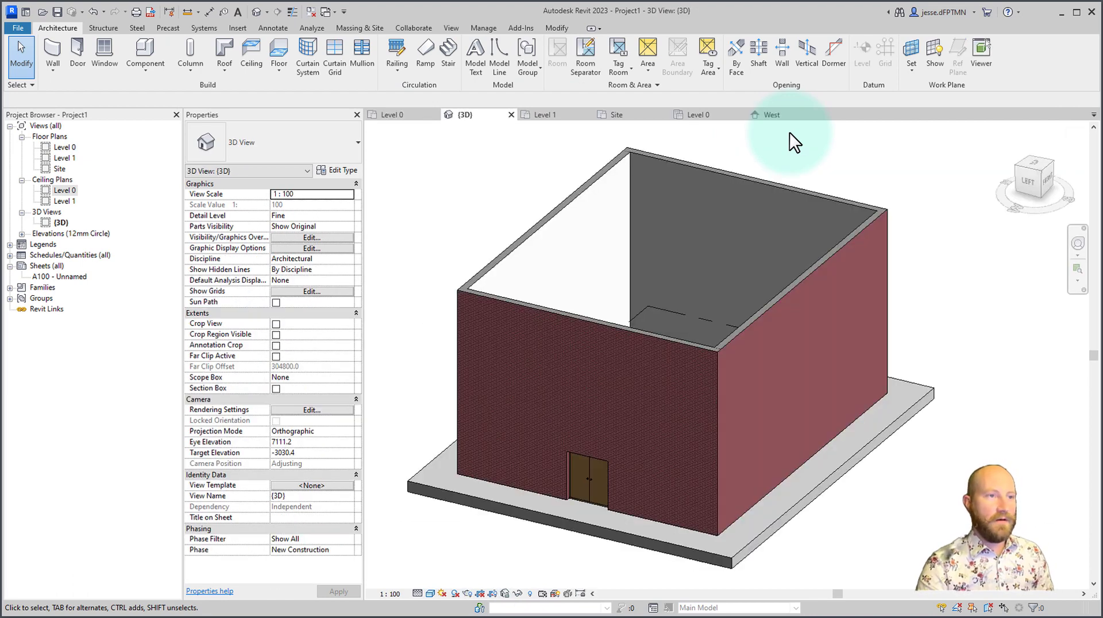
key("ctrl+Tab")
key("ctrl+Tab")
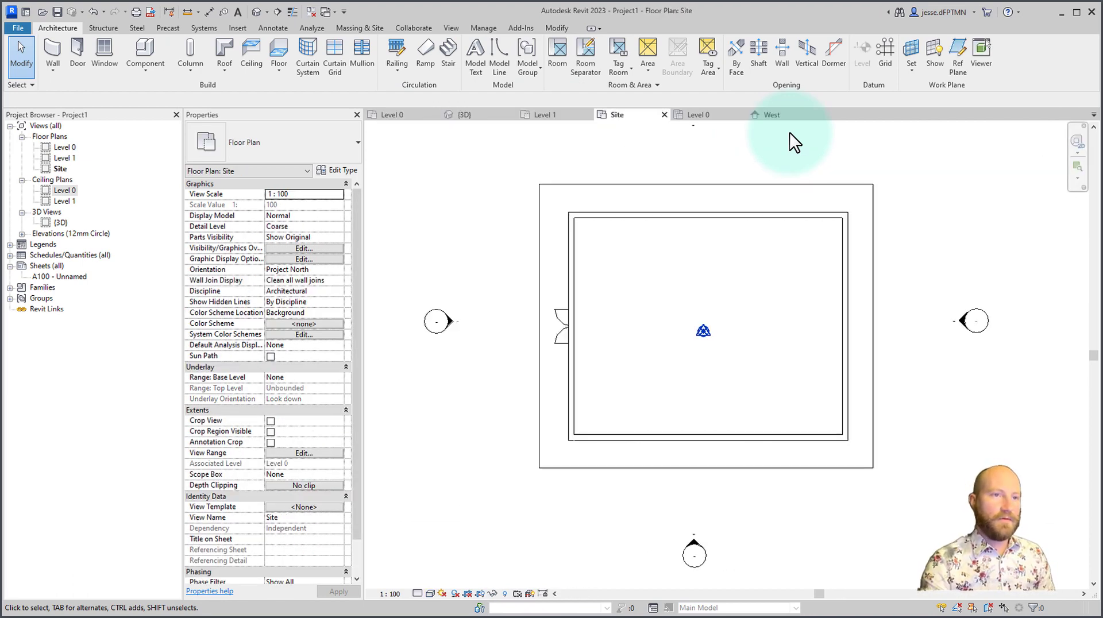
key("ctrl+Tab")
key("ctrl+Tab")
key("ctrl+Tab")
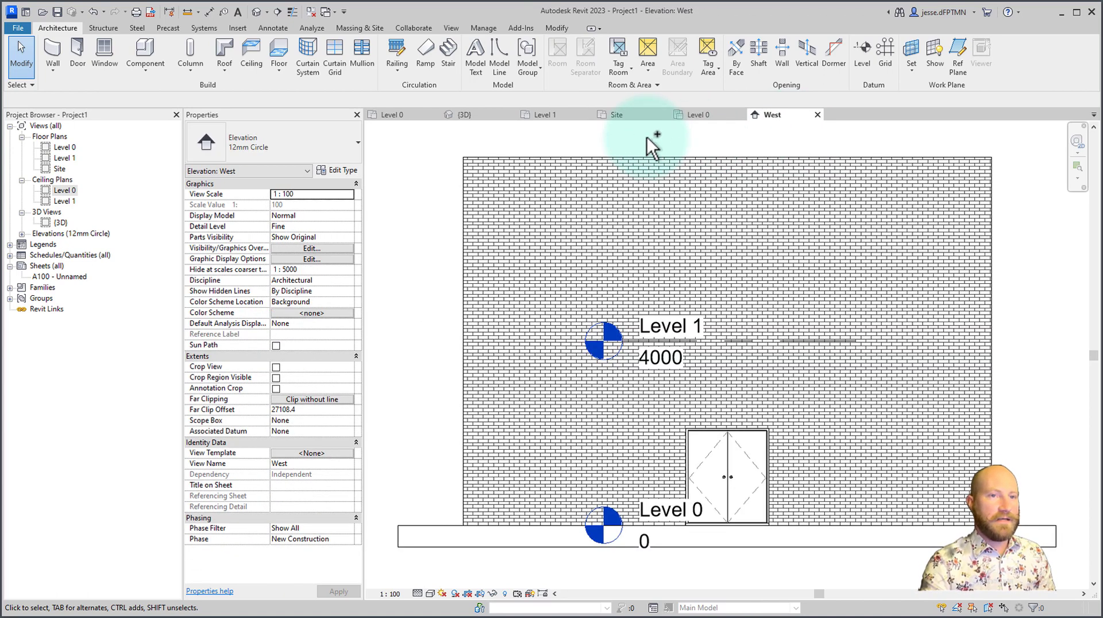
key("ctrl+Tab")
key("ctrl+Tab")
key("ctrl+Tab")
key("ctrl+Tab")
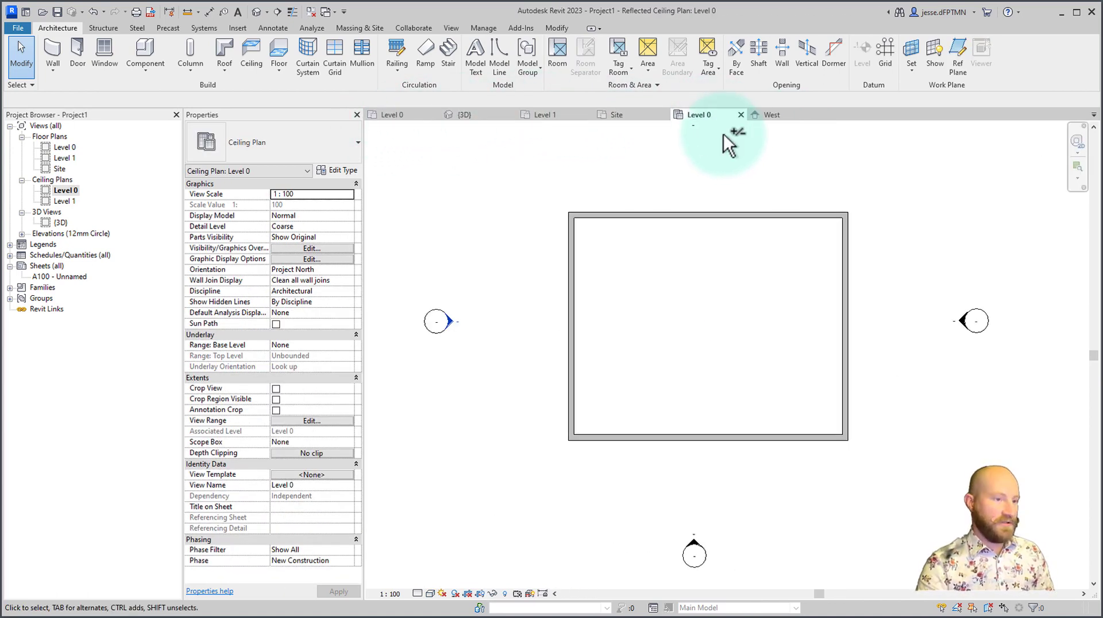
Cycle backward through the open views to return to the Level 0 floor plan.
key("ctrl+shift+Tab")
key("ctrl+shift+Tab")
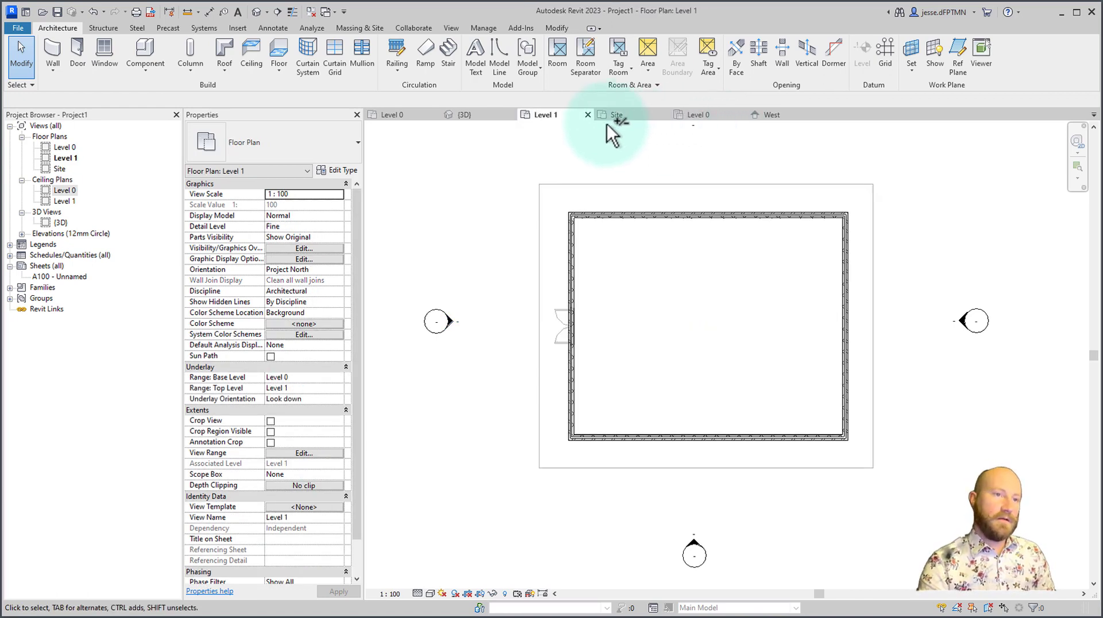
key("ctrl+shift+Tab")
key("ctrl+shift+Tab")
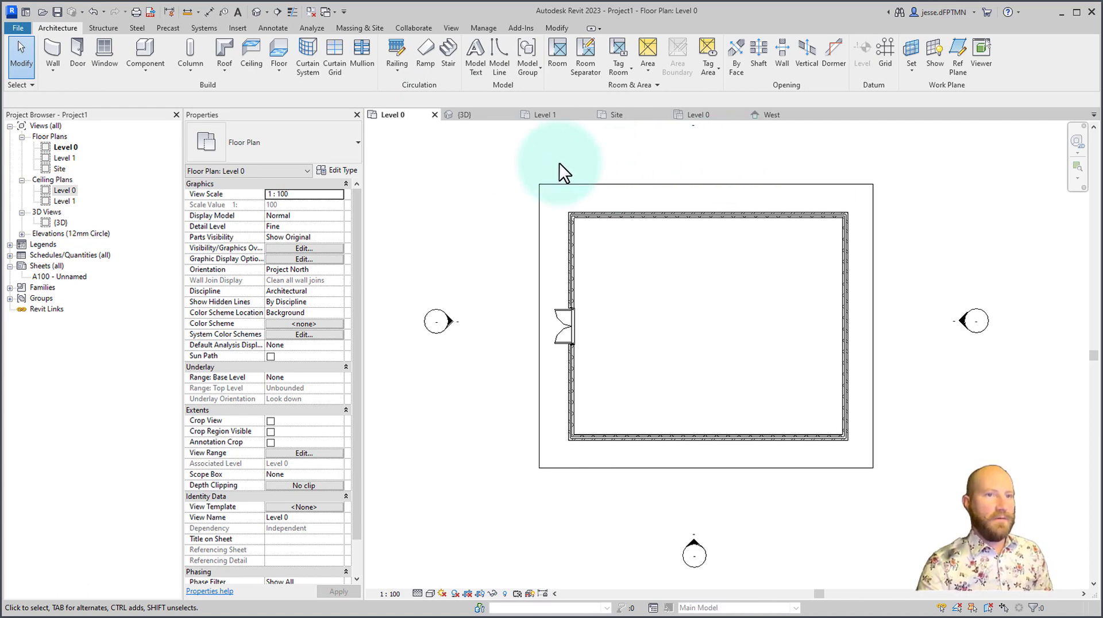
Set the view switching order to History order in the program's User Interface options and apply the change.
left_click(22, 28)
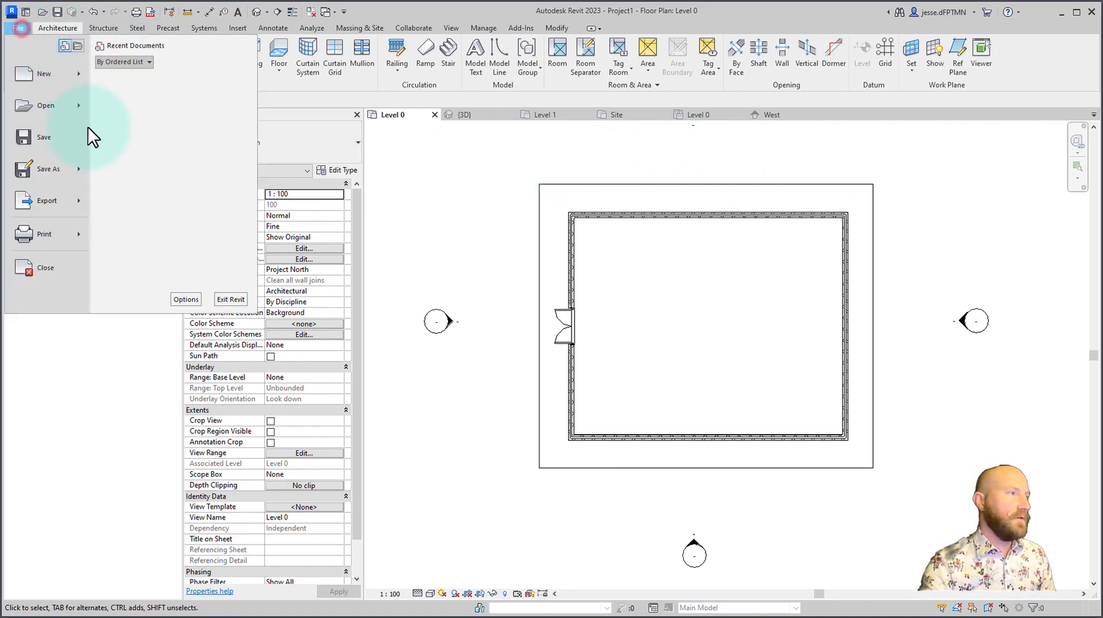
left_click(184, 293)
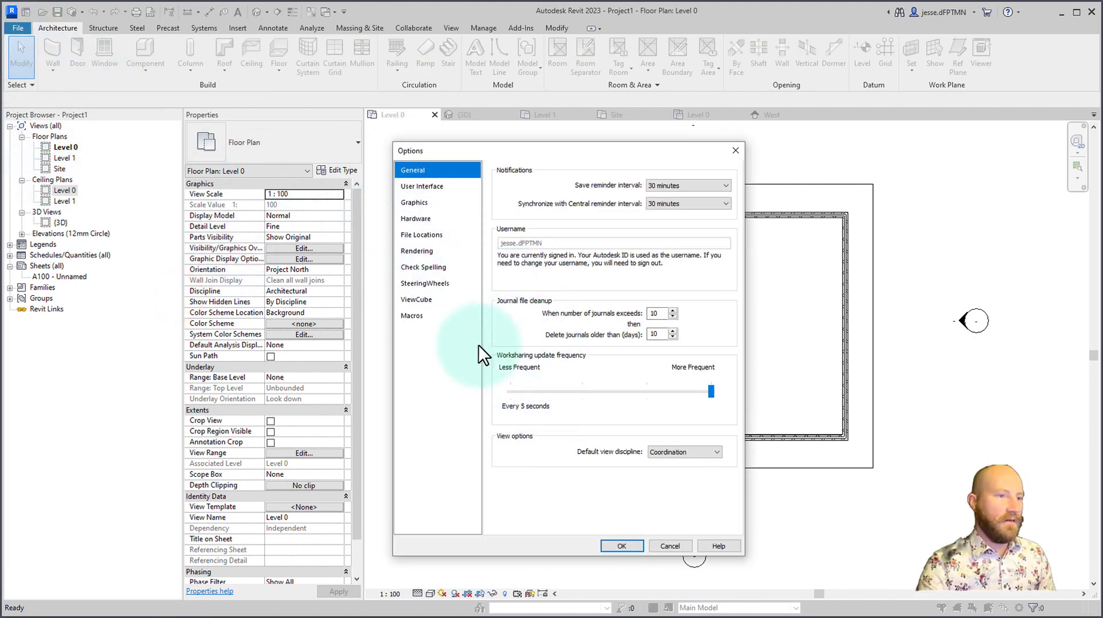
left_click(423, 202)
left_click(423, 188)
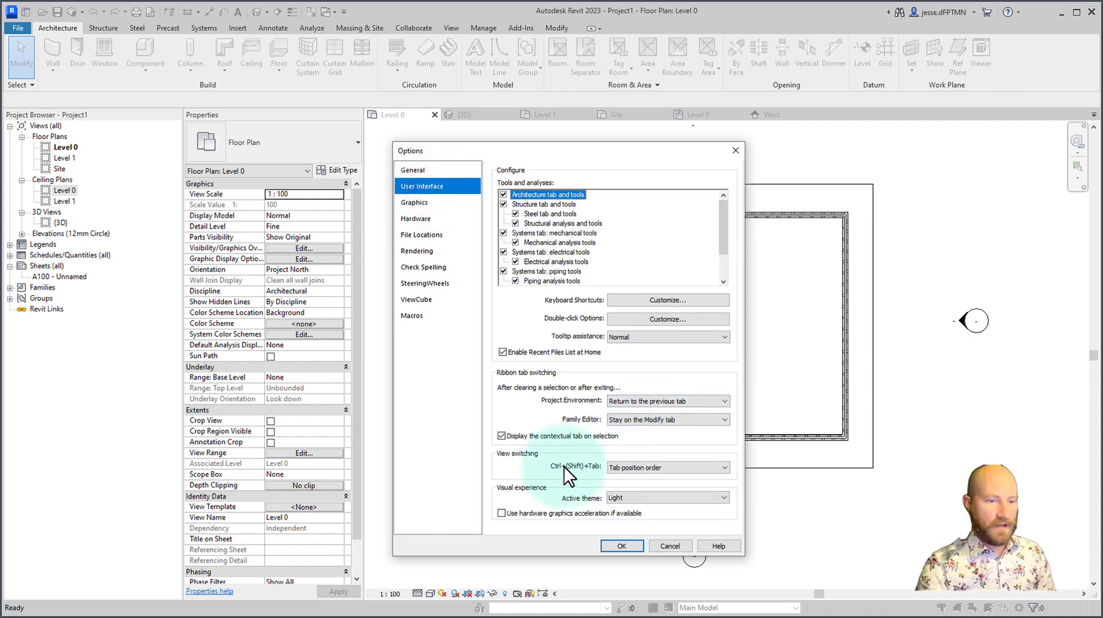
left_click(613, 468)
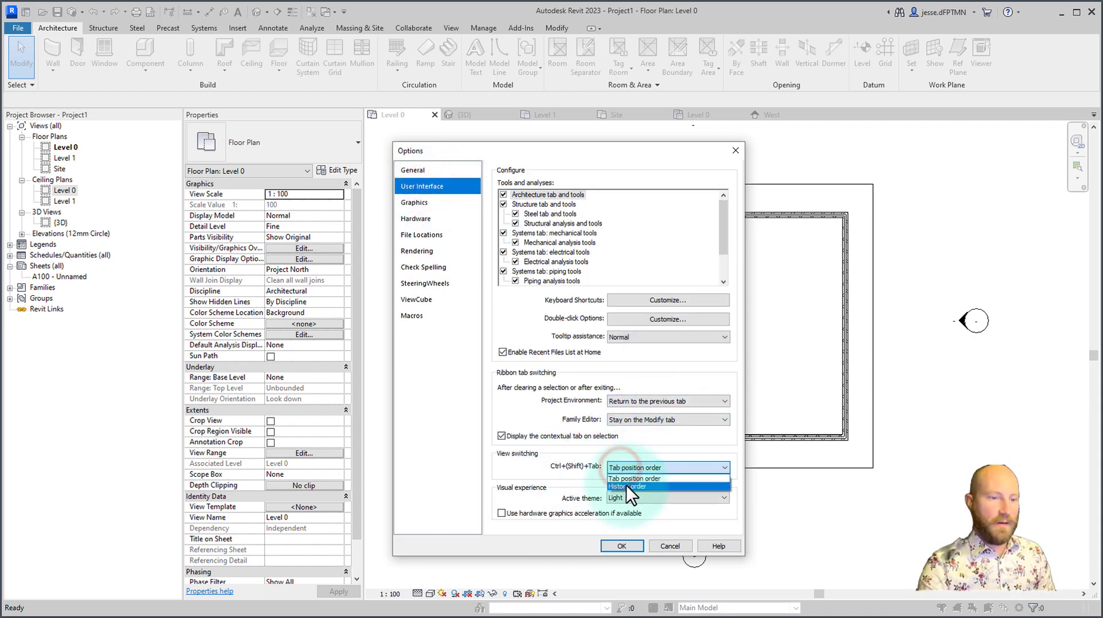
left_click(626, 486)
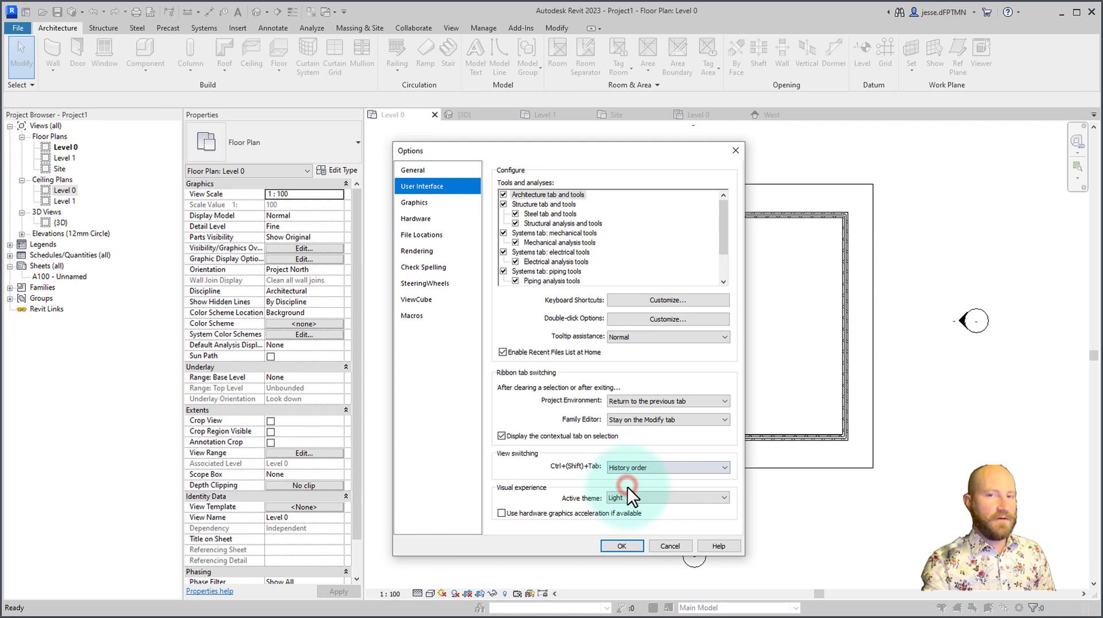
left_click(621, 546)
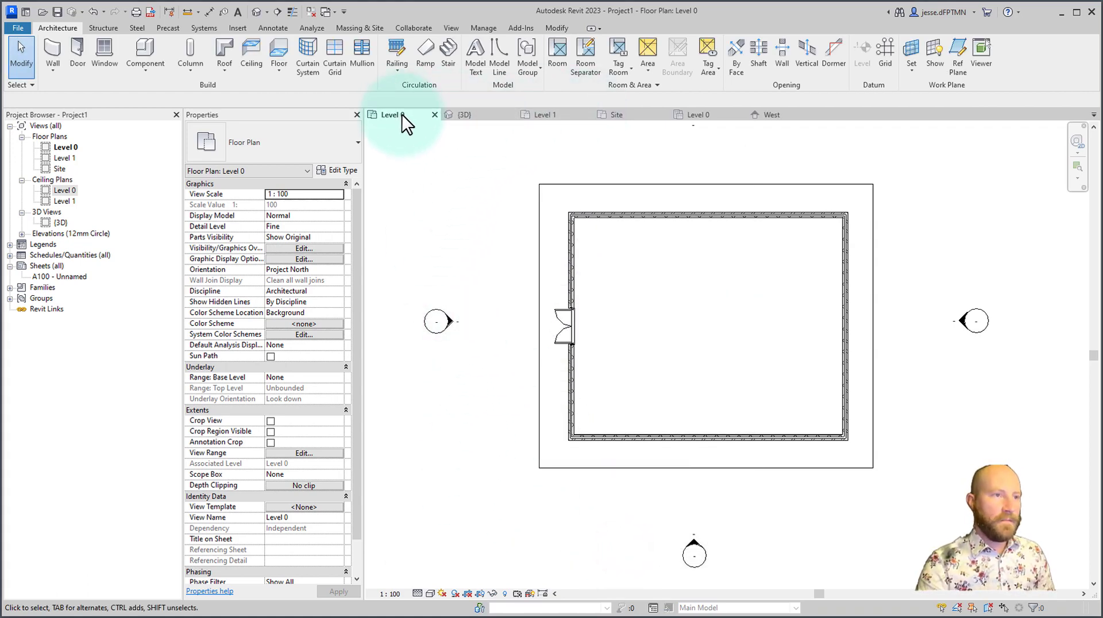
Visit the West elevation and the Level 1 floor plan, and step back and forth through the recently used views in history order.
left_click(777, 115)
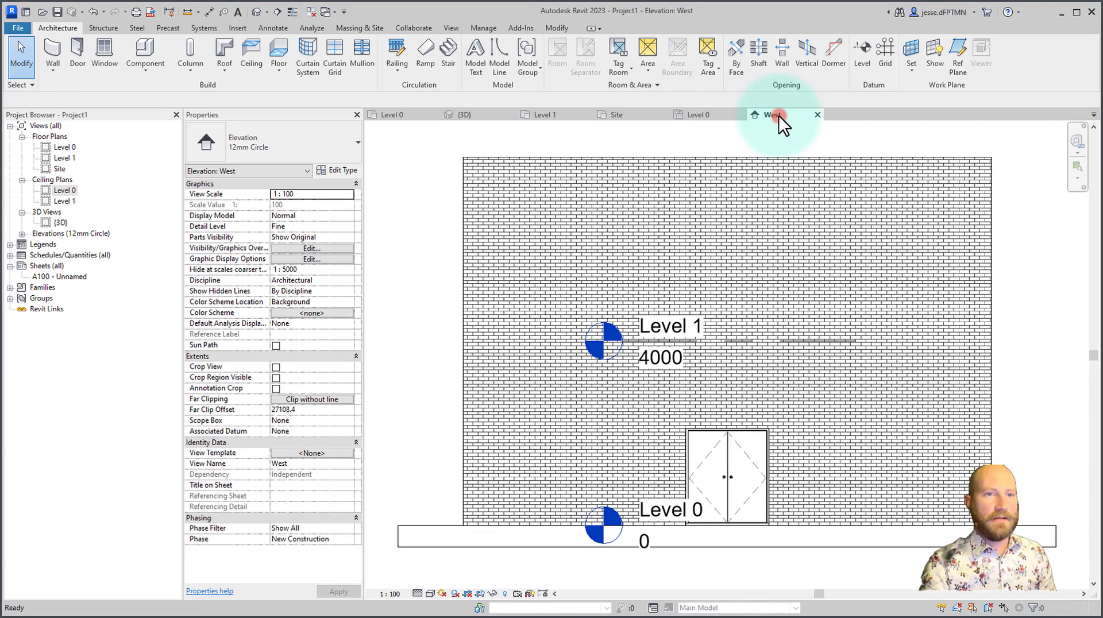
left_click(543, 115)
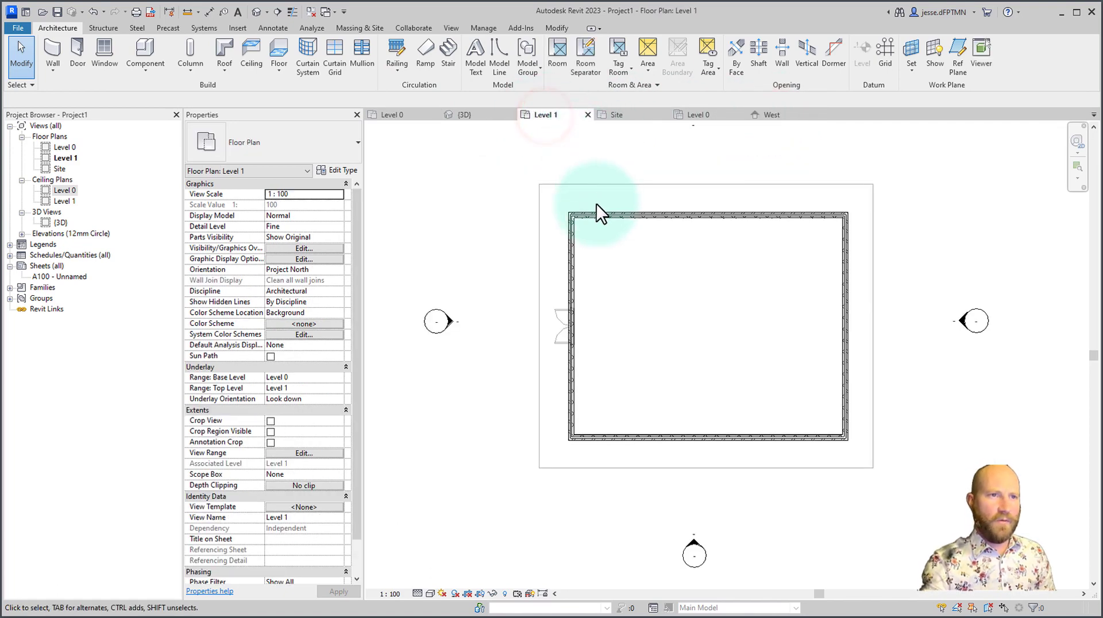
scroll(551, 288, "up", 2)
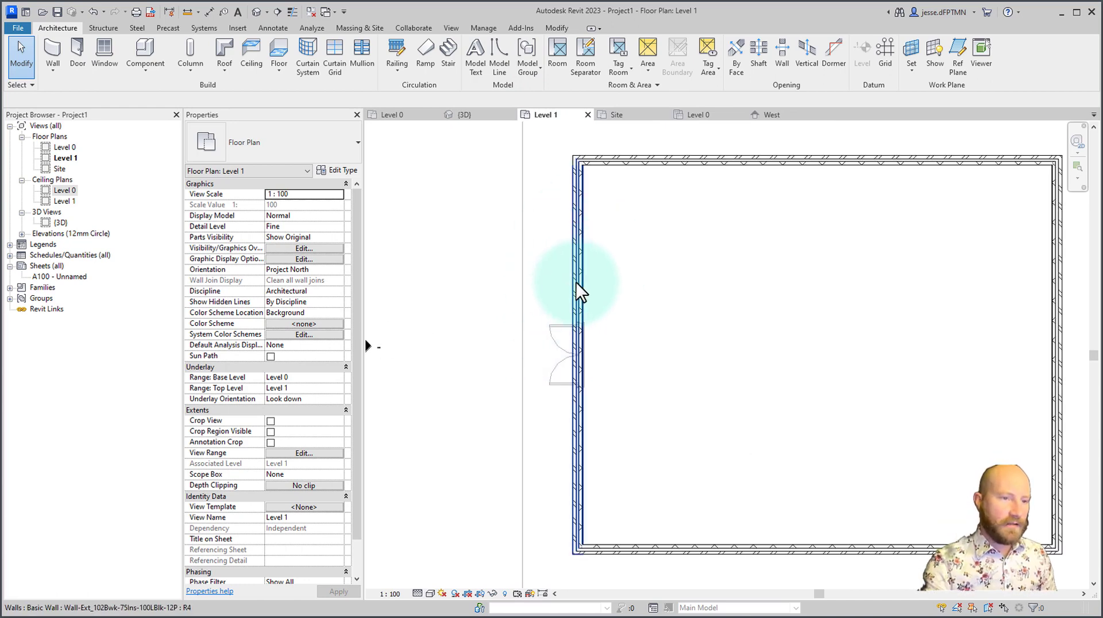
key("ctrl+Tab")
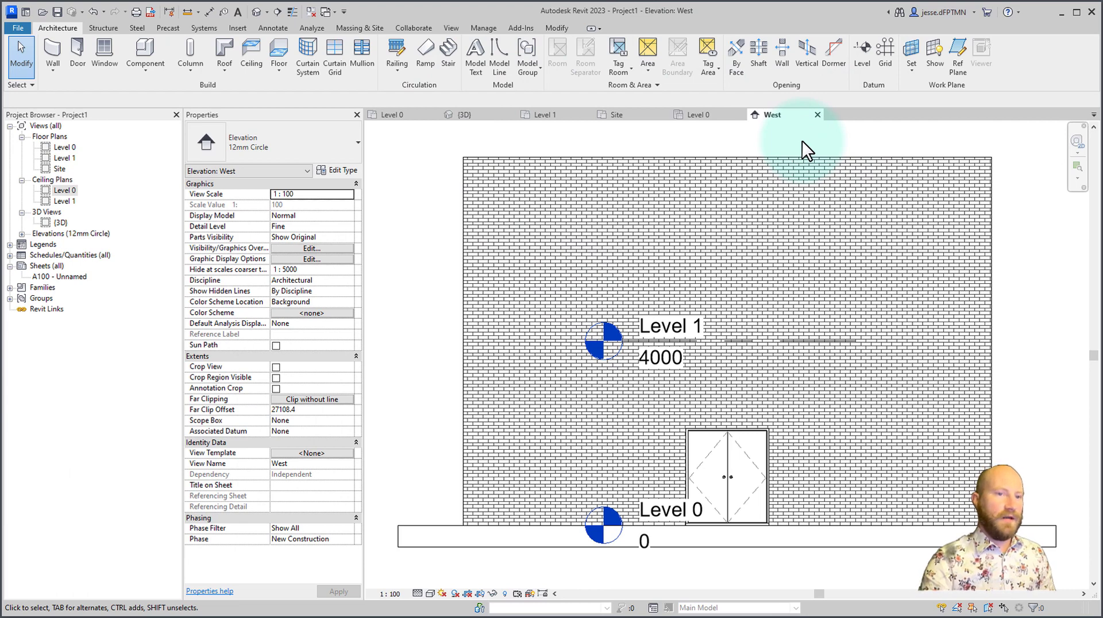
key("ctrl+Tab")
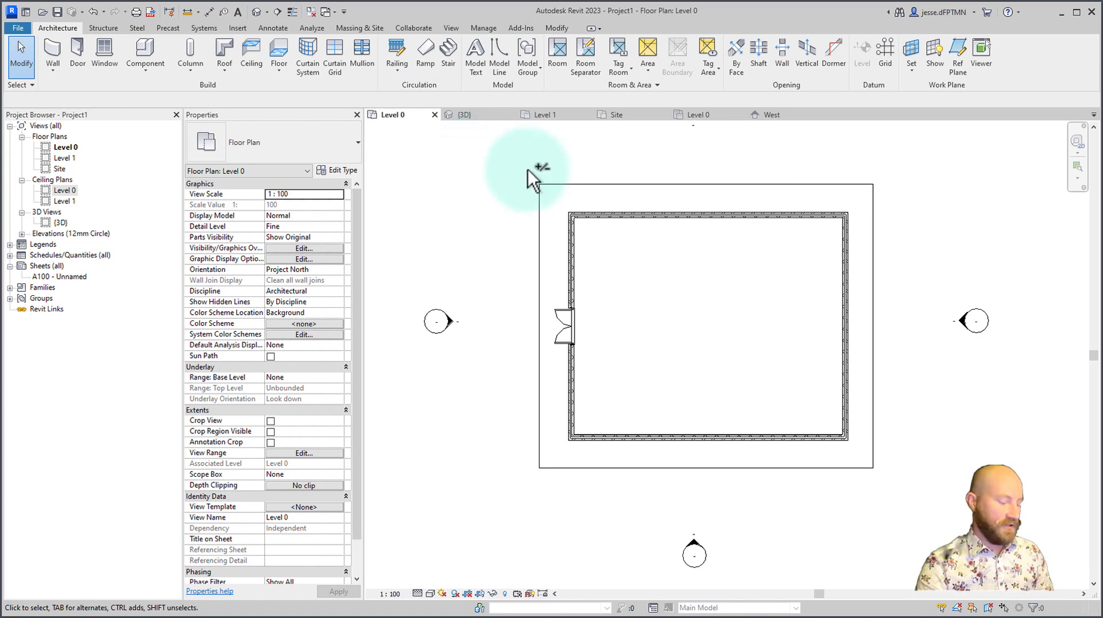
key("ctrl+shift+Tab")
Return to the Level 1 floor plan, show the whole building, and close all inactive views.
left_click(542, 114)
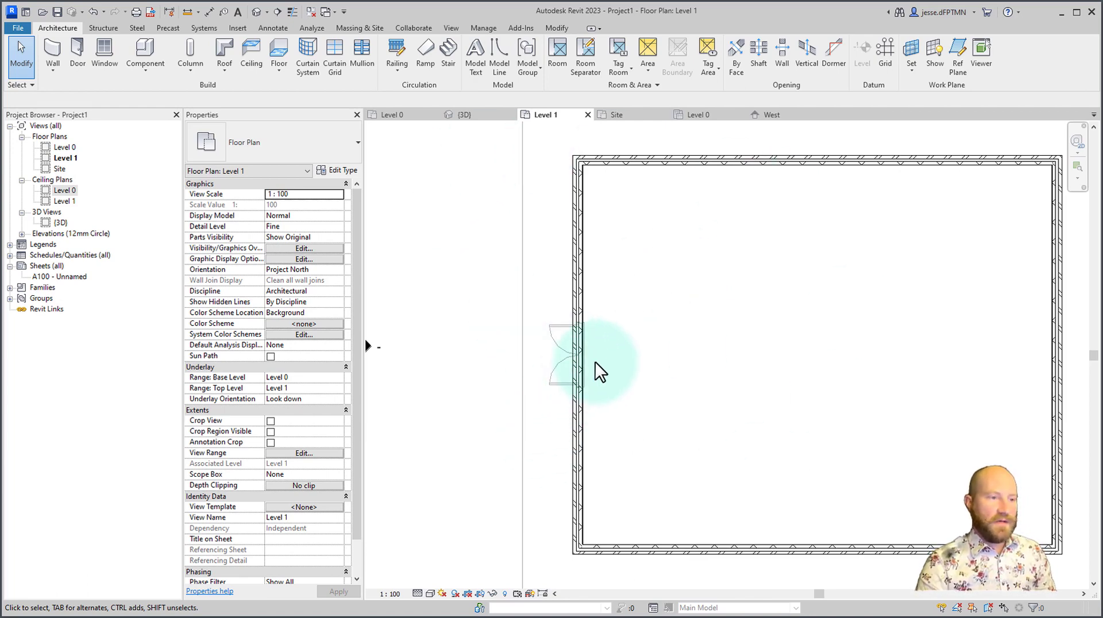
scroll(619, 332, "down", 3)
middle_click_drag(618, 332, 633, 349)
scroll(634, 348, "up", 2)
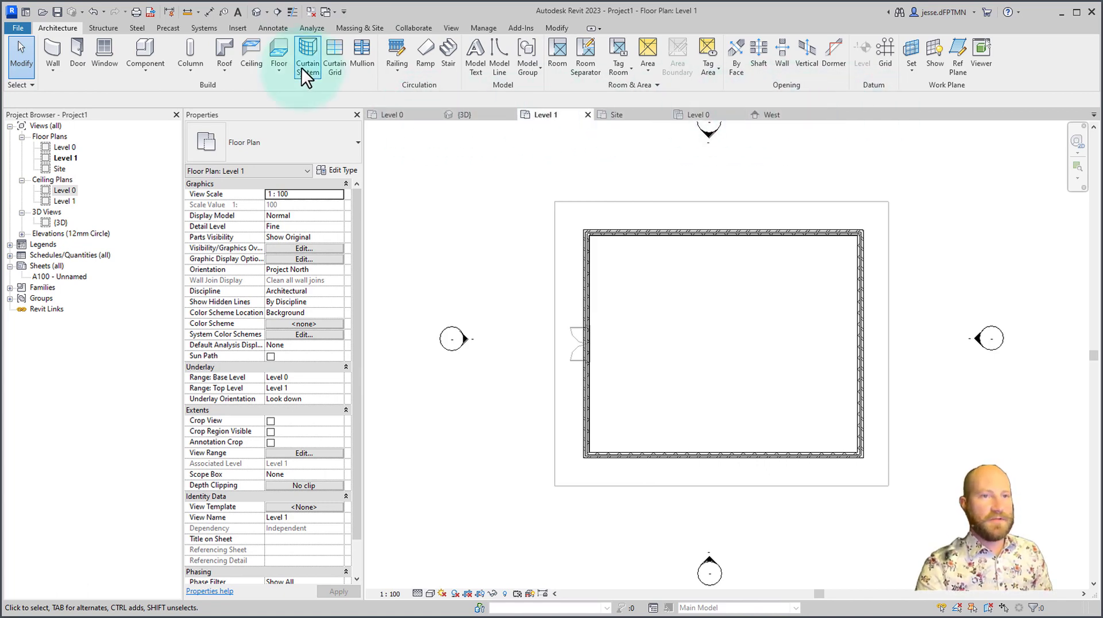
left_click(312, 16)
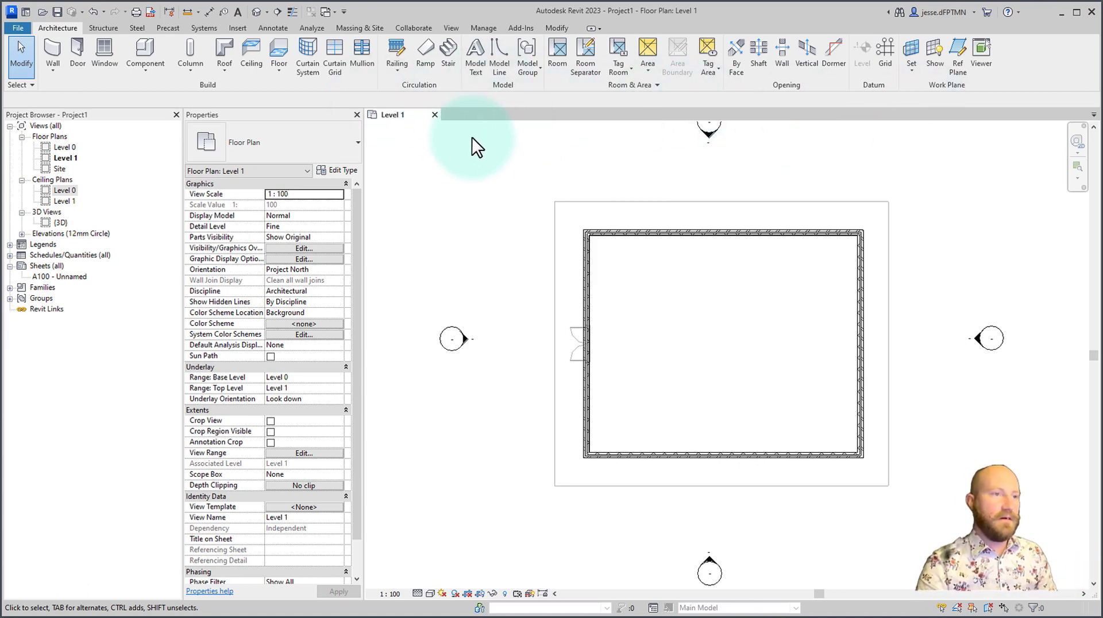
Close the last open view of Project1 without saving the changes, and exit the program.
left_click(435, 115)
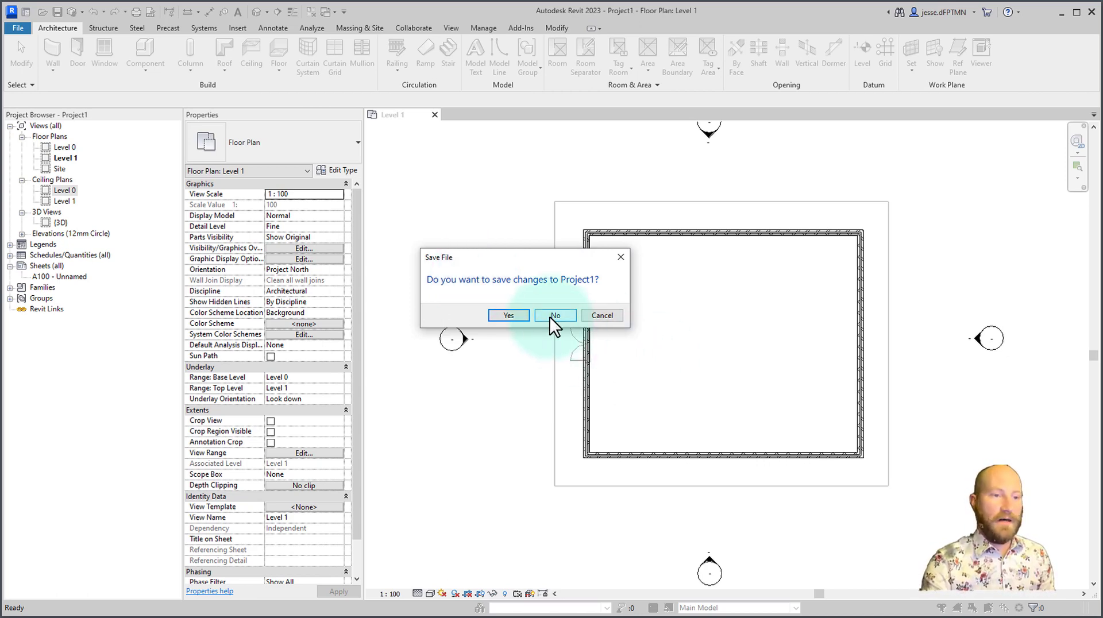
left_click(567, 315)
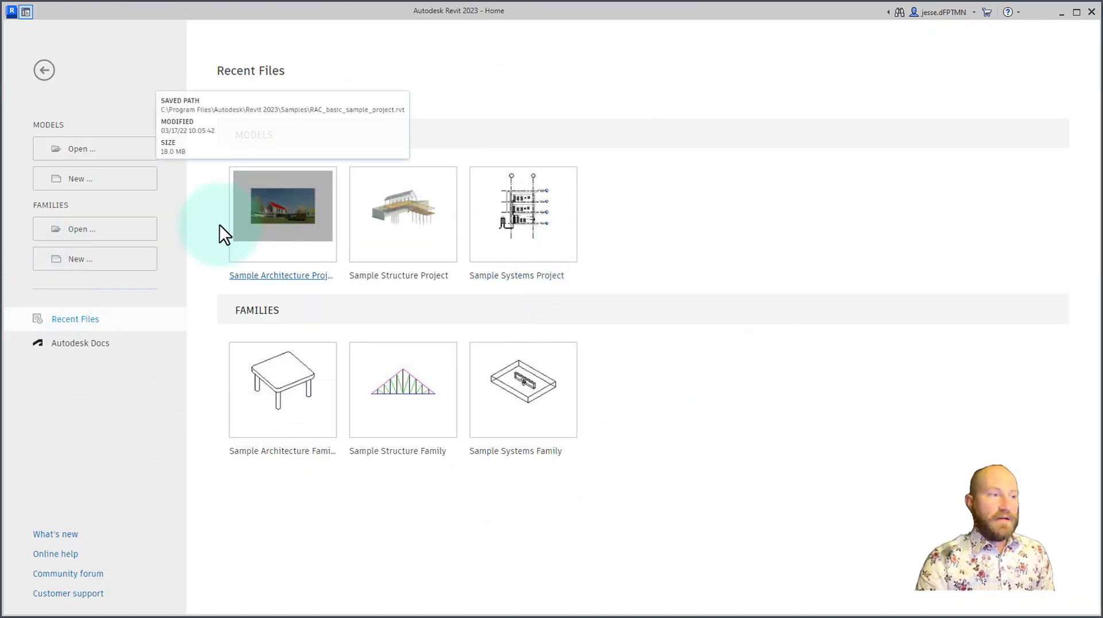
left_click(1093, 13)
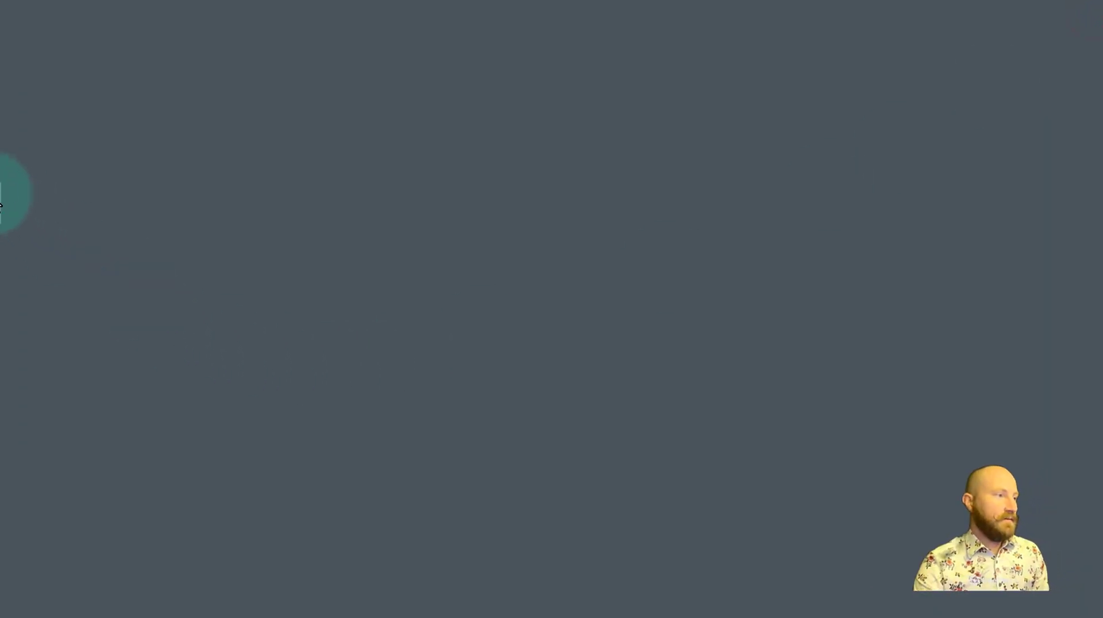
Relaunch Revit and create a new project from the Architectural Template.
double_click(220, 215)
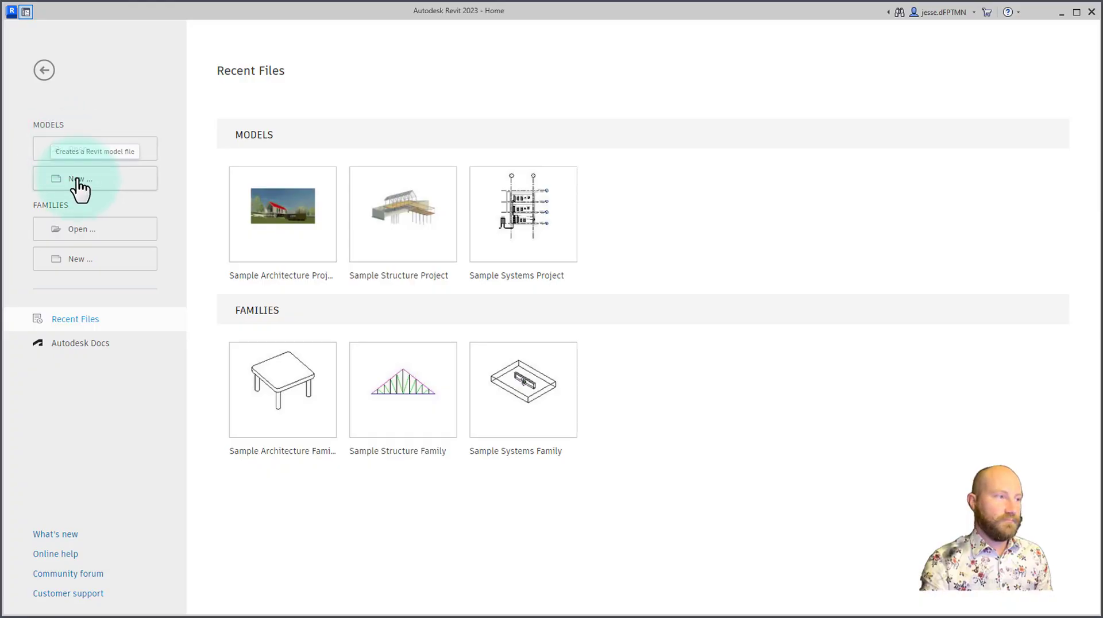
left_click(79, 179)
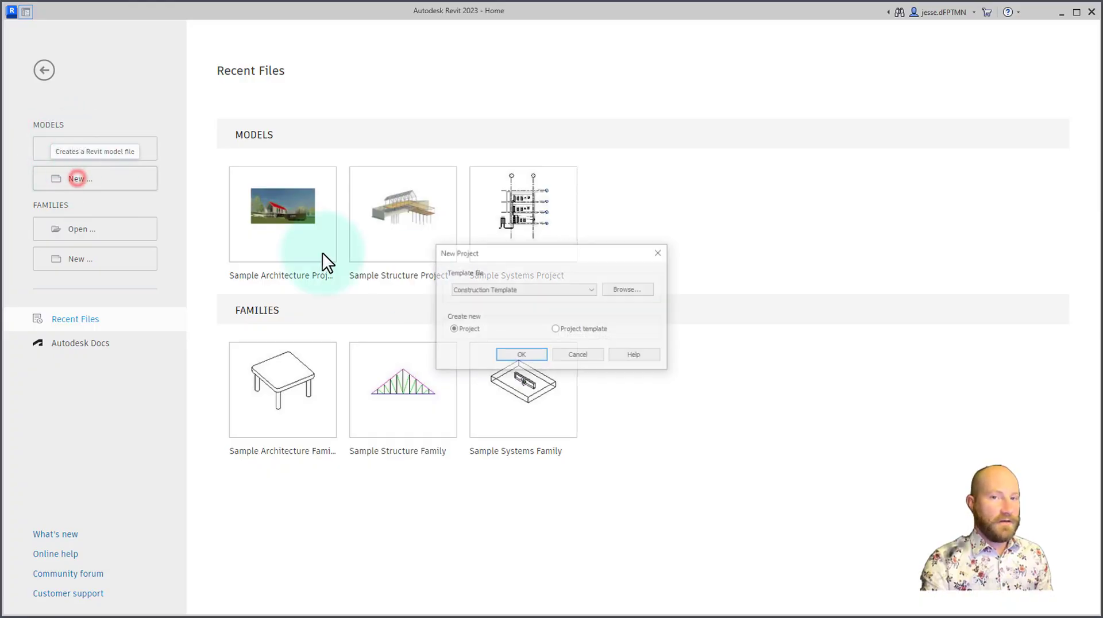
left_click(509, 282)
left_click(481, 312)
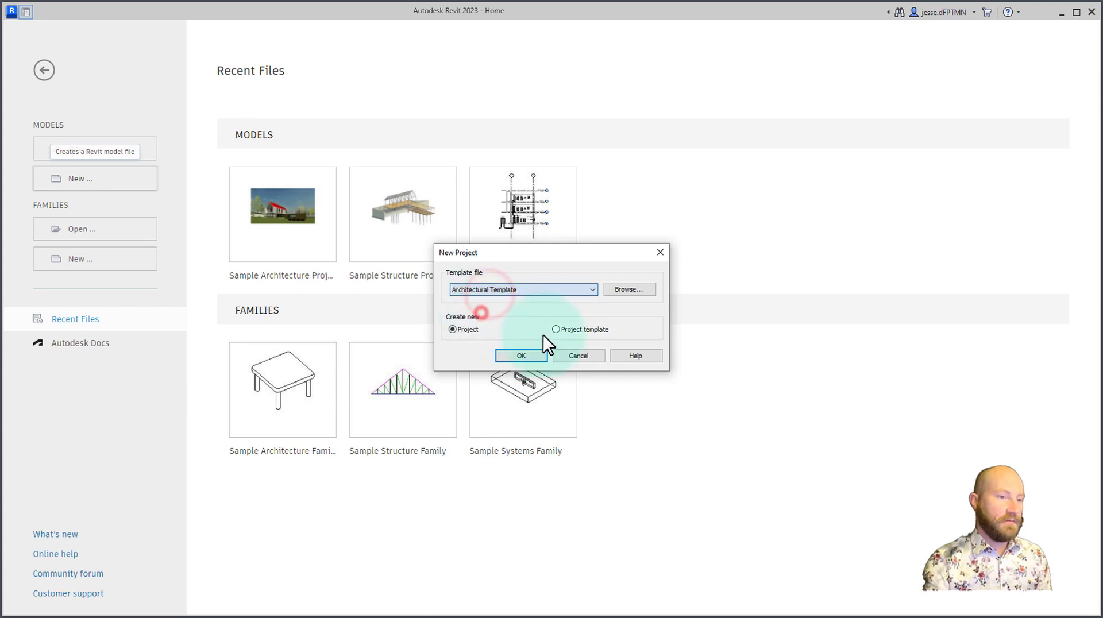
left_click(521, 355)
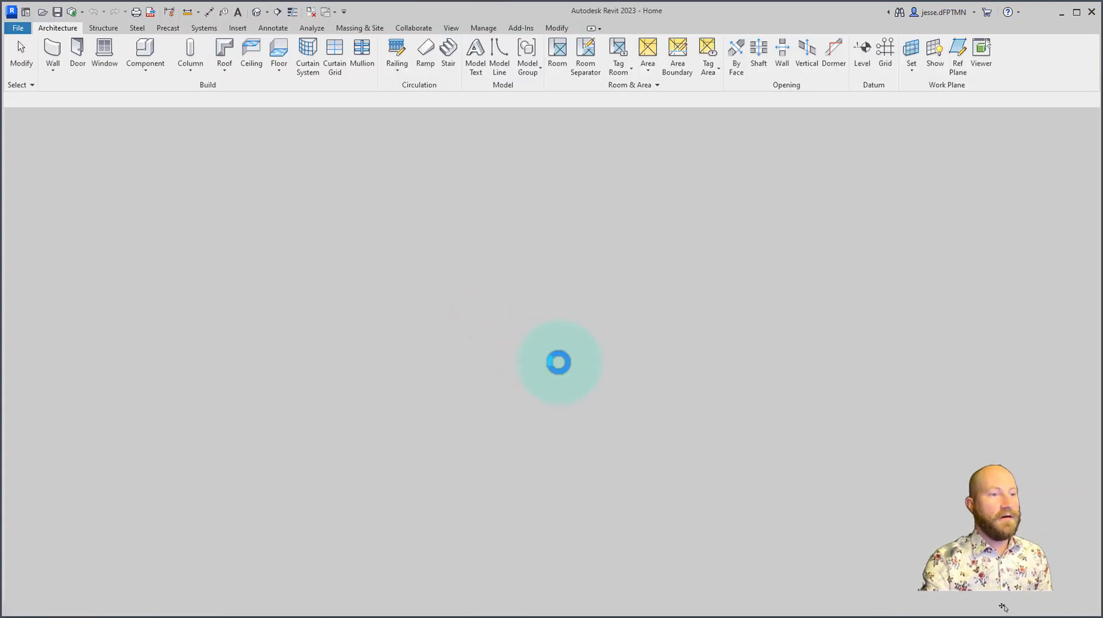